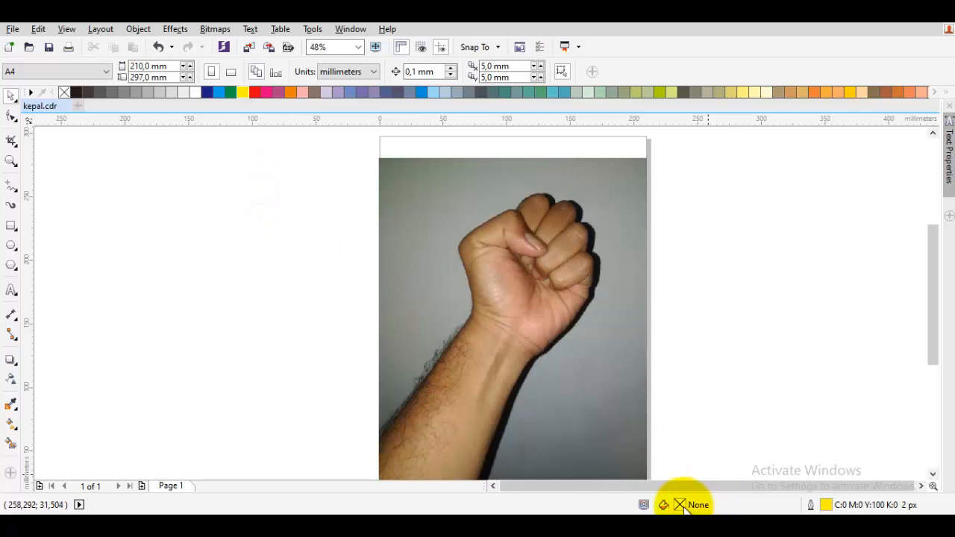
# Step: Start a Pen tool outline at the crease below the thumb and trace it along the thumb's lower edge
pyautogui.scroll(2, 593, 314)
pyautogui.click(489, 243)
pyautogui.scroll(2, 489, 243)
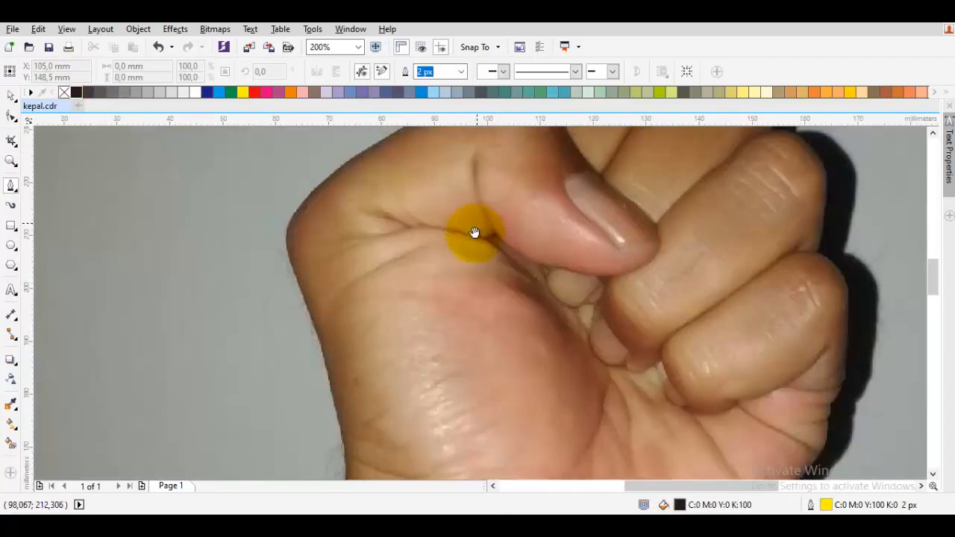
pyautogui.scroll(-2, 471, 261)
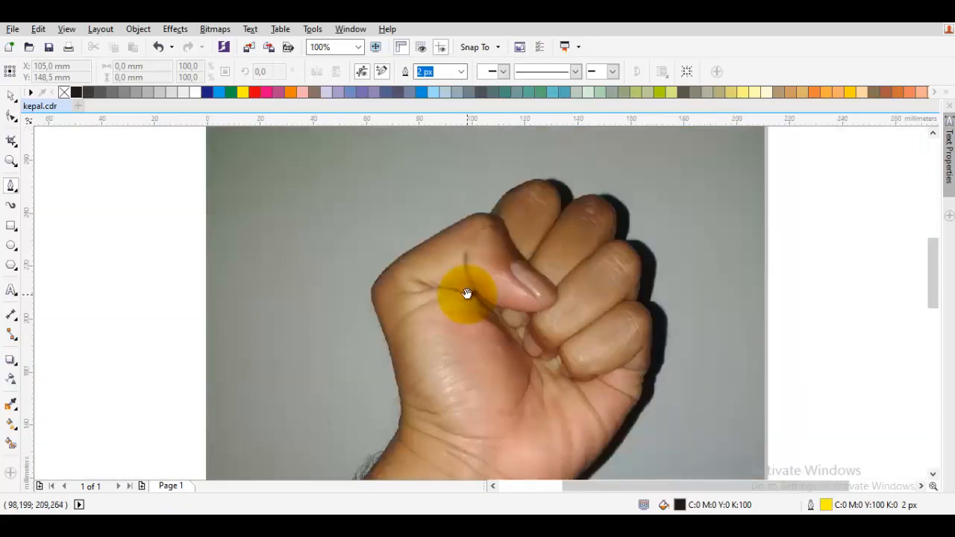
pyautogui.scroll(4, 467, 292)
pyautogui.moveTo(338, 241); pyautogui.dragTo(489, 301)
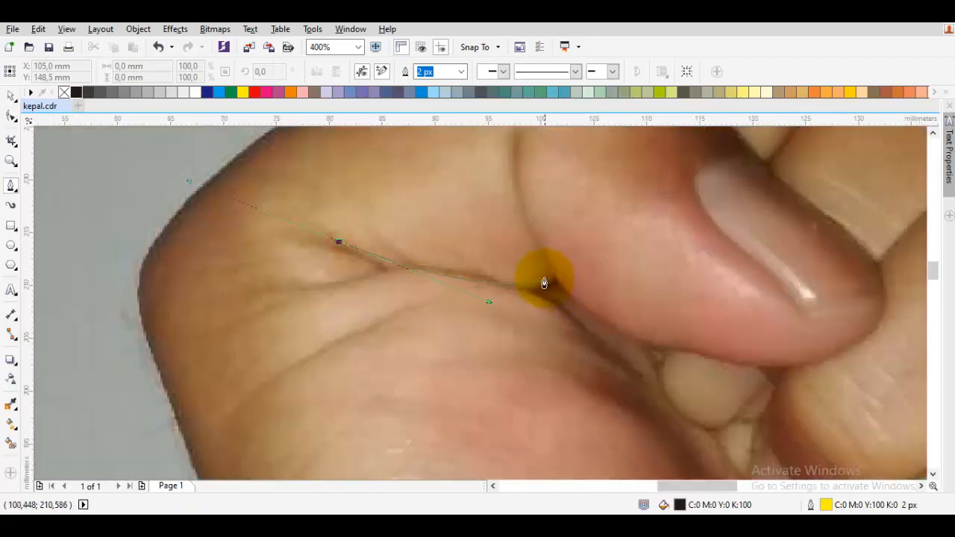
pyautogui.moveTo(551, 278); pyautogui.dragTo(448, 258)
pyautogui.click(448, 254)
pyautogui.moveTo(679, 336); pyautogui.dragTo(794, 342)
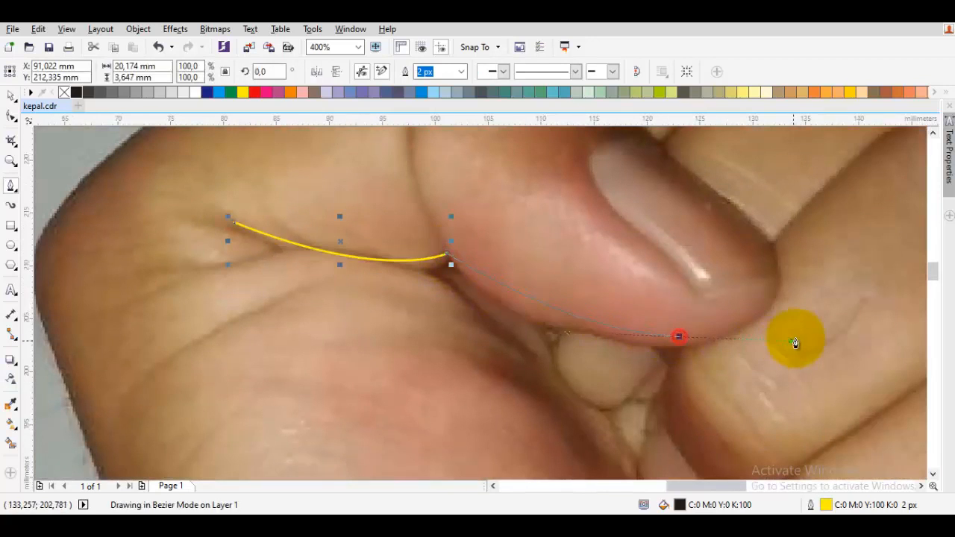
# Step: Continue the outline around the thumb tip, up past the nail and over the thumb knuckle
pyautogui.moveTo(733, 234); pyautogui.dragTo(619, 220)
pyautogui.moveTo(602, 173); pyautogui.dragTo(662, 302)
pyautogui.moveTo(609, 184); pyautogui.dragTo(591, 160)
pyautogui.moveTo(470, 165); pyautogui.dragTo(659, 199)
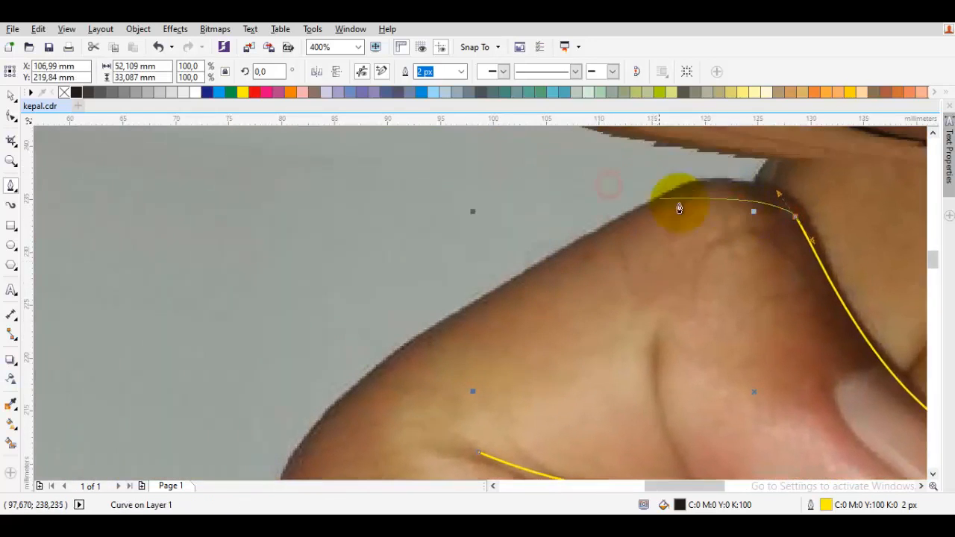
pyautogui.scroll(-1, 675, 213)
pyautogui.moveTo(596, 248); pyautogui.dragTo(504, 313)
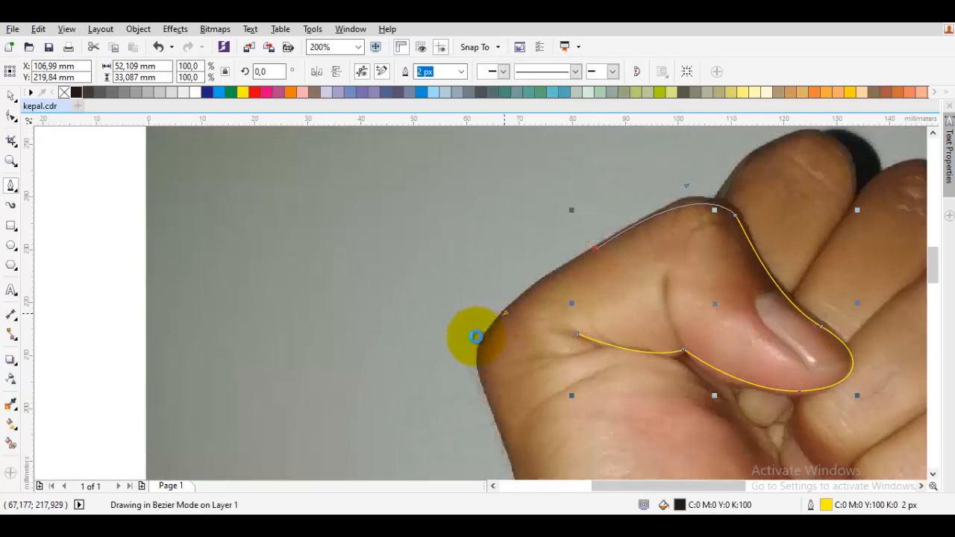
# Step: Trace the outline around the base joint of the thumb, down the side of the palm and past the wrist
pyautogui.moveTo(478, 366); pyautogui.dragTo(560, 353)
pyautogui.click(520, 273)
pyautogui.hotkey('ctrl', 'z')
pyautogui.moveTo(528, 285); pyautogui.dragTo(535, 314)
pyautogui.scroll(-1, 571, 361)
pyautogui.moveTo(579, 436); pyautogui.dragTo(588, 312)
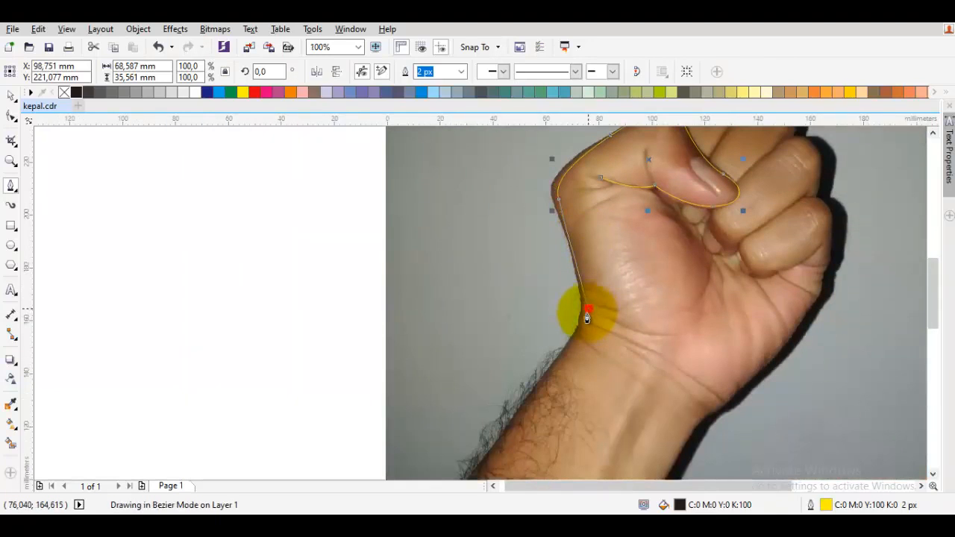
pyautogui.moveTo(580, 339); pyautogui.dragTo(556, 385)
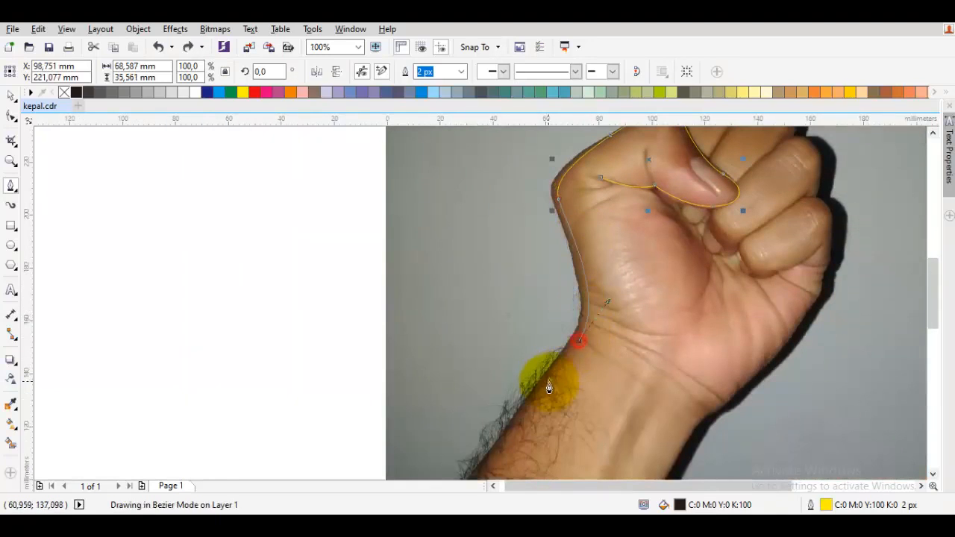
pyautogui.moveTo(472, 471); pyautogui.dragTo(662, 251)
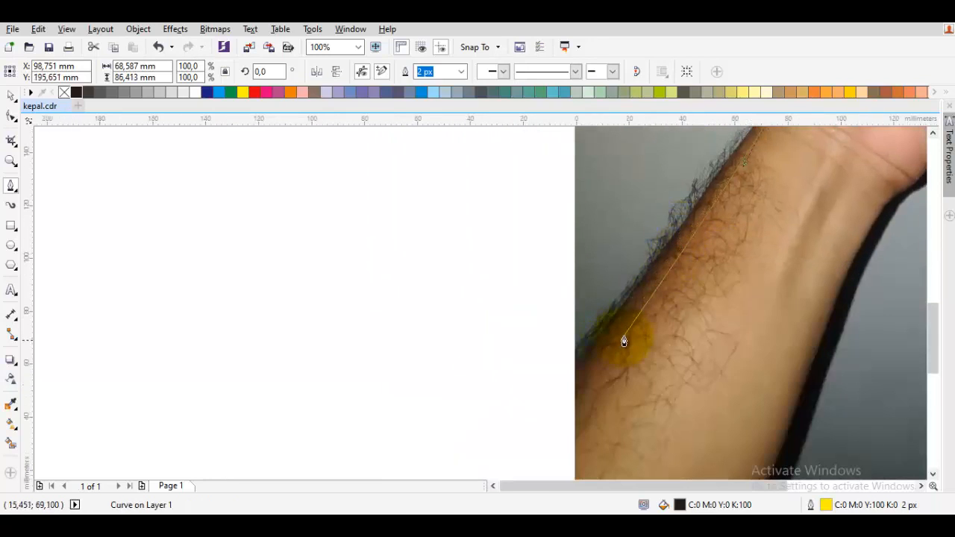
# Step: Add a pointed inner contour stroke on the forearm and extend the outline to the edge of the photo
pyautogui.click(613, 345)
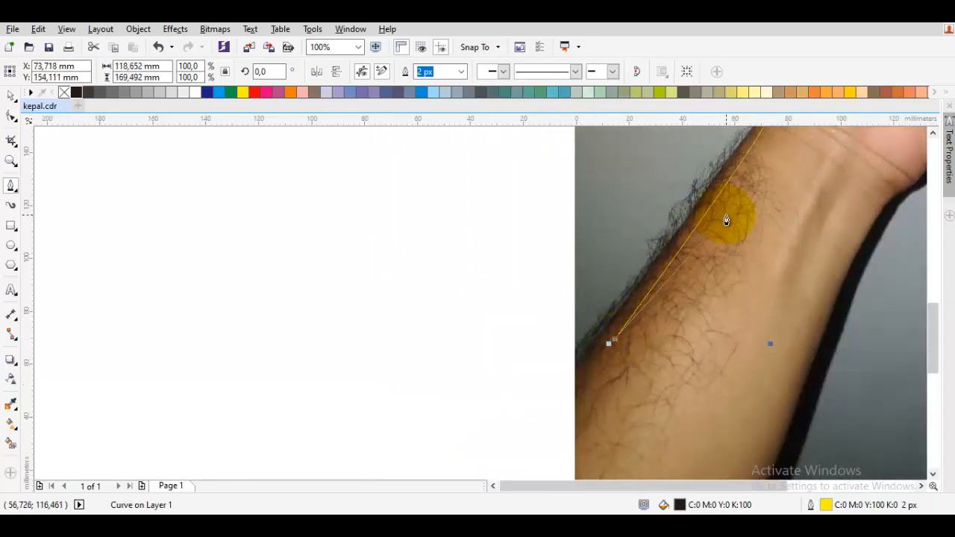
pyautogui.click(727, 216)
pyautogui.moveTo(579, 350); pyautogui.dragTo(643, 274)
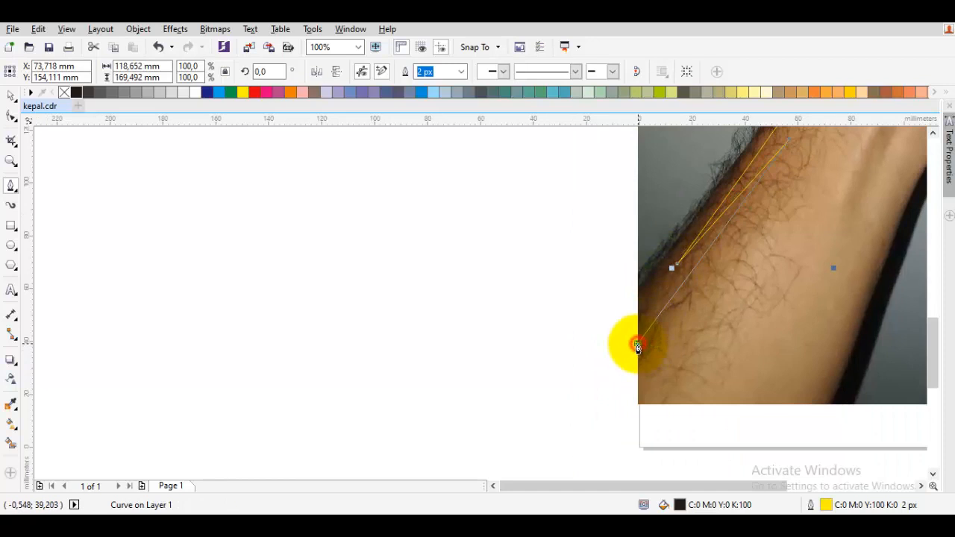
pyautogui.click(637, 347)
pyautogui.click(637, 294)
# Step: Trace the outer edge back up the forearm, wrist and thumb, and close the shape at the crease start point
pyautogui.moveTo(688, 214); pyautogui.dragTo(587, 387)
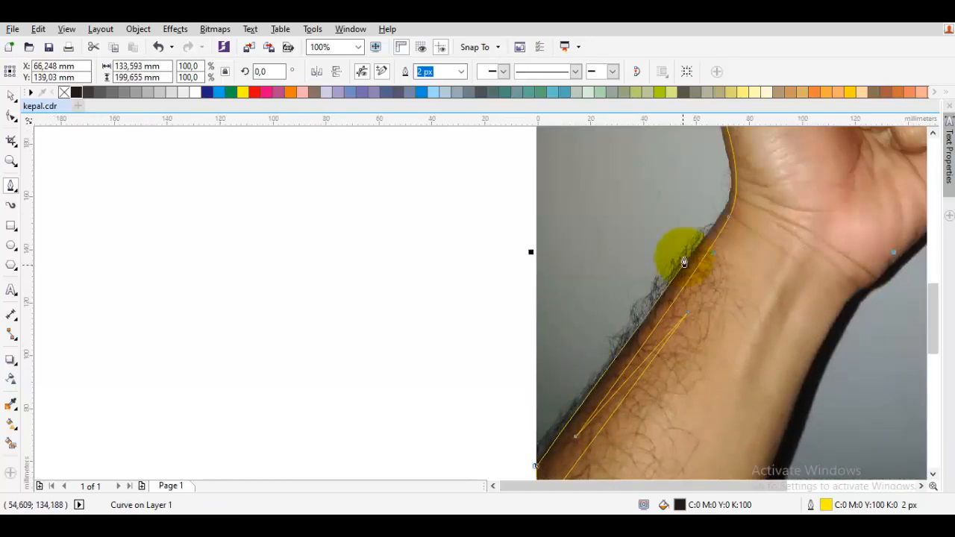
pyautogui.click(724, 203)
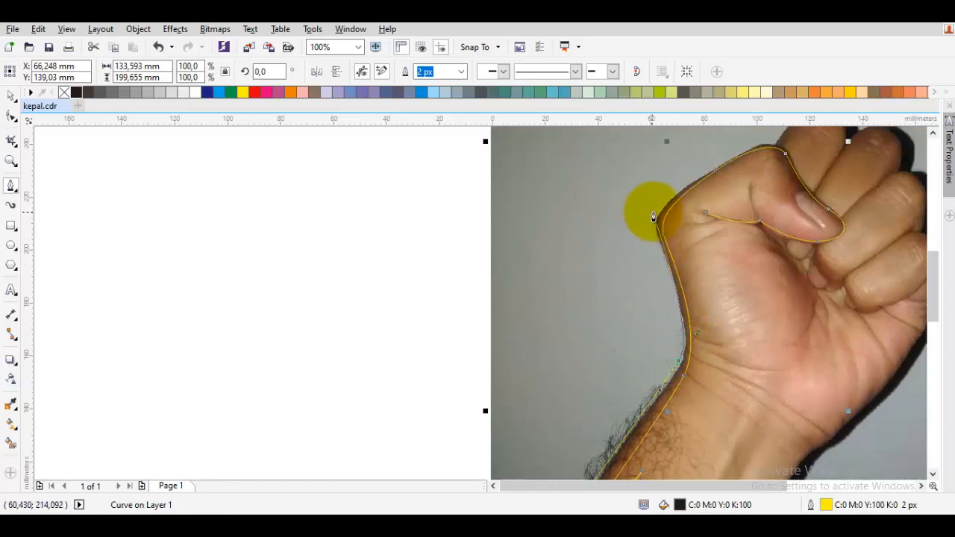
pyautogui.moveTo(656, 210)
pyautogui.mouseDown()
pyautogui.moveTo(672, 180)
pyautogui.moveTo(758, 195)
pyautogui.mouseUp()
pyautogui.scroll(2, 750, 145)
pyautogui.moveTo(802, 277); pyautogui.dragTo(687, 235)
pyautogui.moveTo(721, 262)
pyautogui.mouseDown()
pyautogui.moveTo(796, 302)
pyautogui.moveTo(721, 266)
pyautogui.mouseUp()
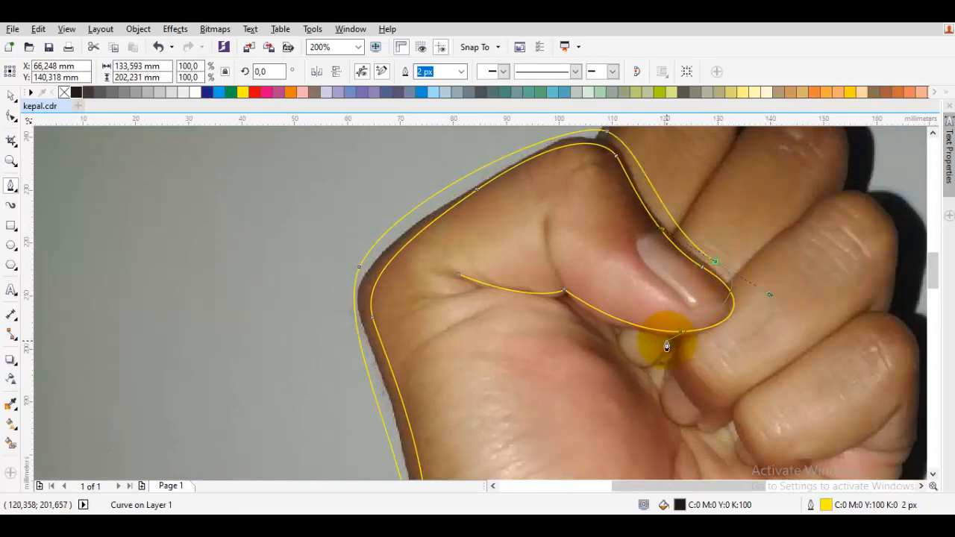
pyautogui.moveTo(664, 342)
pyautogui.mouseDown()
pyautogui.moveTo(589, 355)
pyautogui.moveTo(565, 316)
pyautogui.moveTo(531, 306)
pyautogui.mouseUp()
pyautogui.moveTo(458, 278); pyautogui.dragTo(527, 315)
# Step: Draw a closed tapered crease on the thumb, curving down to the lower thumb outline, and deselect it
pyautogui.moveTo(545, 218); pyautogui.dragTo(593, 312)
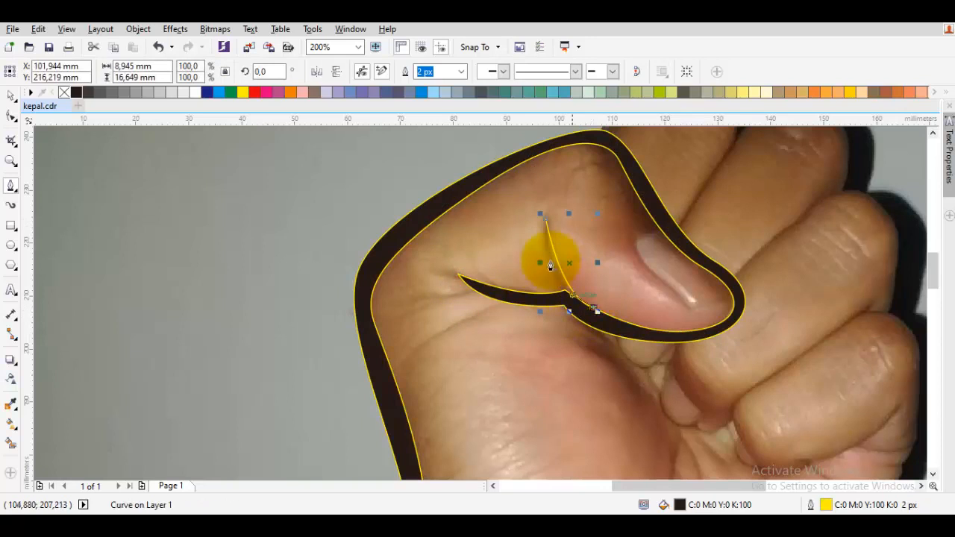
pyautogui.moveTo(544, 217); pyautogui.dragTo(543, 327)
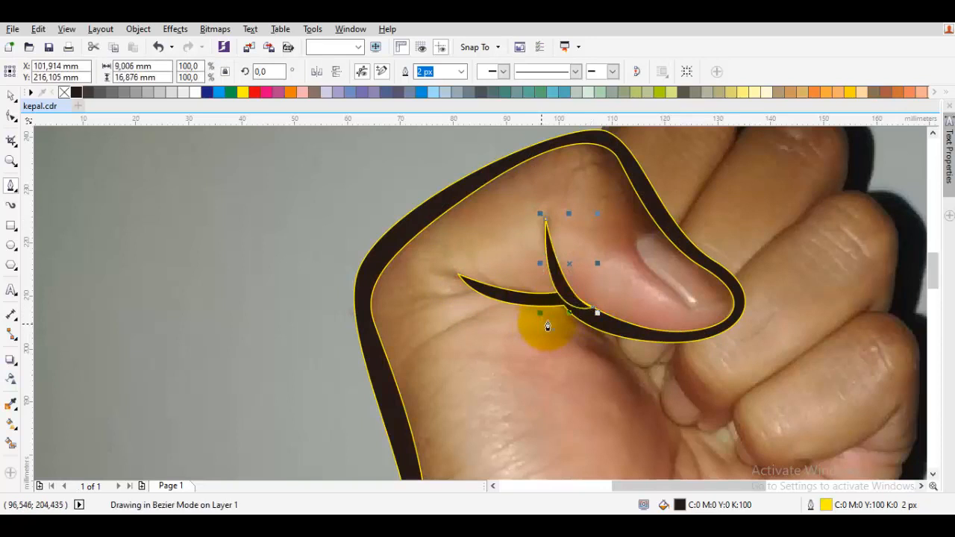
pyautogui.press('space')
pyautogui.scroll(-1, 565, 316)
pyautogui.press('Escape')
pyautogui.scroll(1, 579, 269)
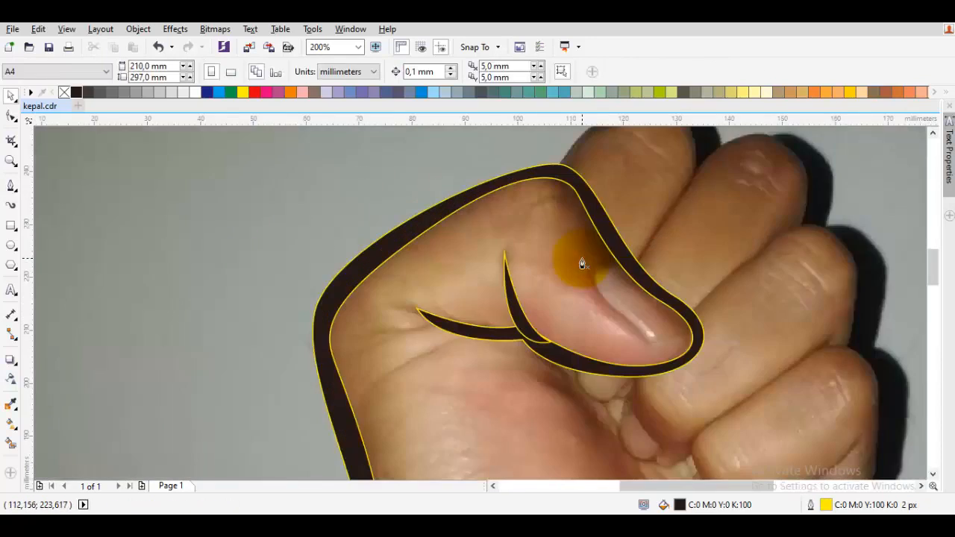
# Step: Trace the inner contour of the thumbnail with the Pen tool, starting on the thumb outline and ending beside it
pyautogui.press('space')
pyautogui.scroll(1, 582, 291)
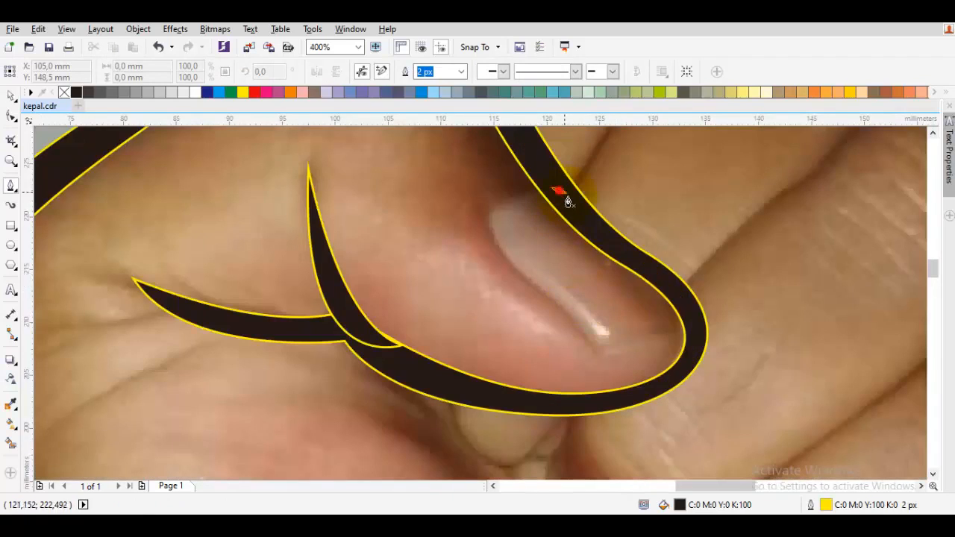
pyautogui.moveTo(559, 190); pyautogui.dragTo(565, 198)
pyautogui.moveTo(505, 226); pyautogui.dragTo(506, 236)
pyautogui.moveTo(603, 335); pyautogui.dragTo(618, 347)
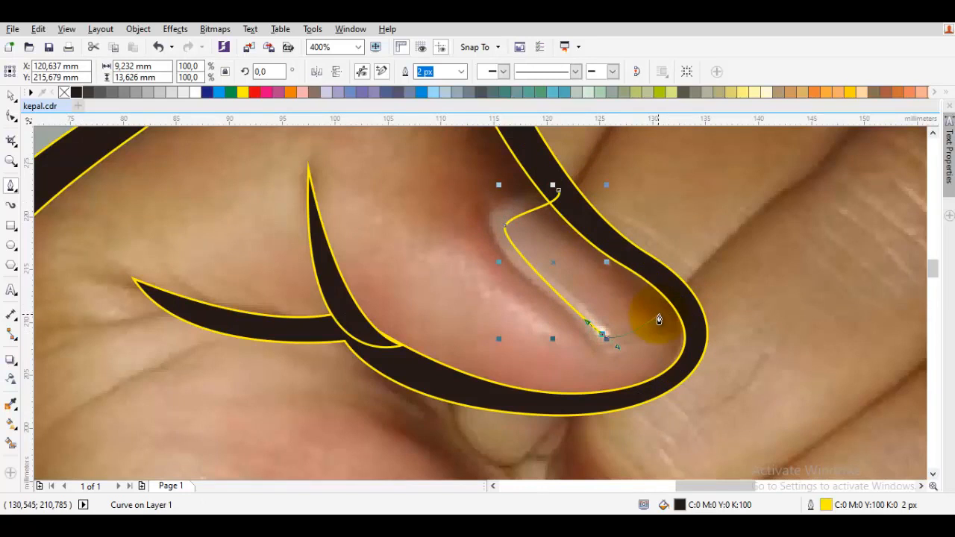
pyautogui.click(659, 317)
pyautogui.scroll(1, 587, 257)
pyautogui.click(589, 256)
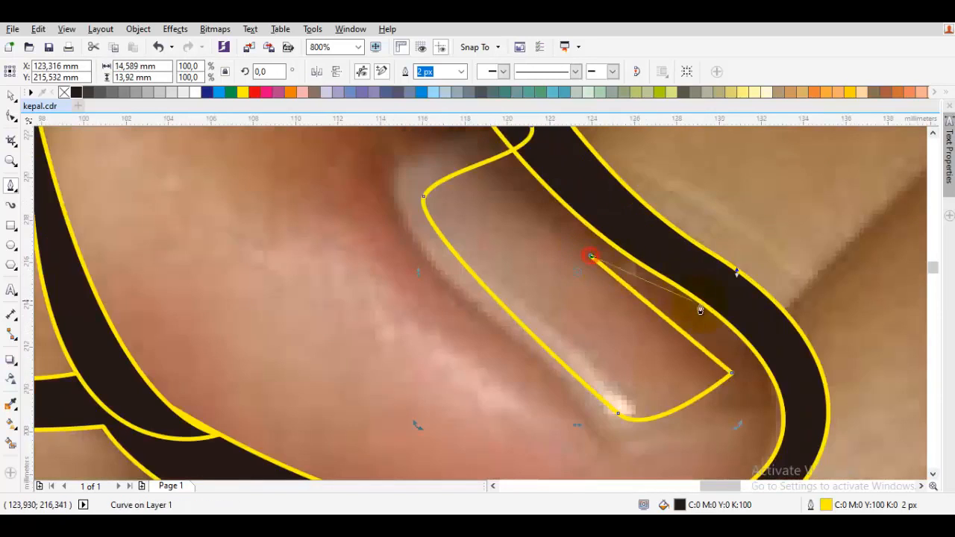
pyautogui.scroll(-1, 701, 311)
# Step: Trace back around the outside of the thumbnail, extend a shadow up to the thumb knuckle and close the shape
pyautogui.moveTo(738, 333); pyautogui.dragTo(758, 359)
pyautogui.hotkey('ctrl', 'z')
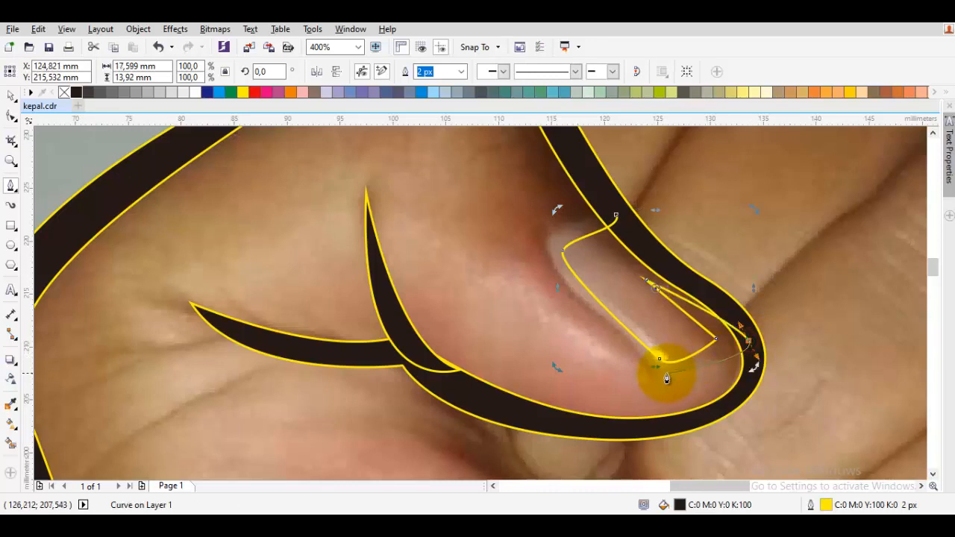
pyautogui.moveTo(664, 374); pyautogui.dragTo(657, 377)
pyautogui.moveTo(545, 247); pyautogui.dragTo(571, 225)
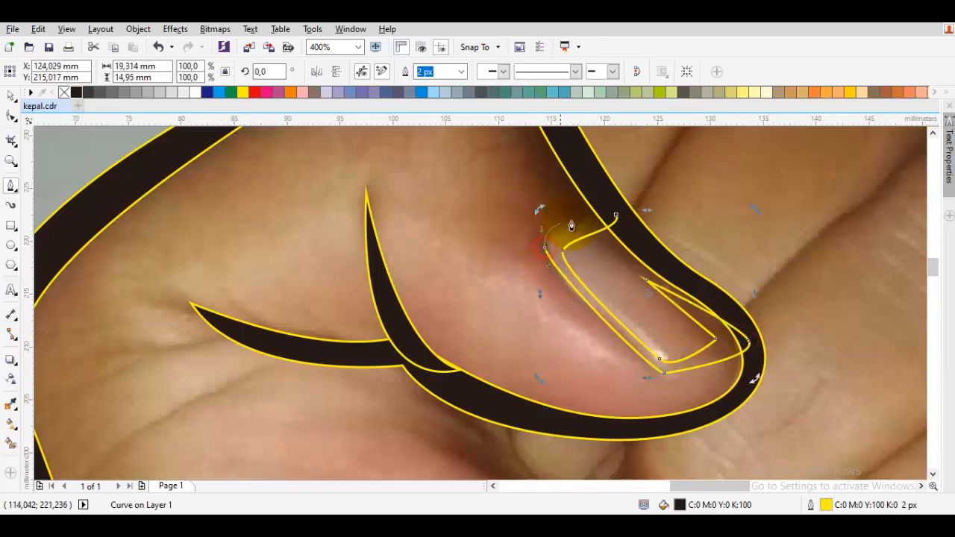
pyautogui.scroll(2, 571, 222)
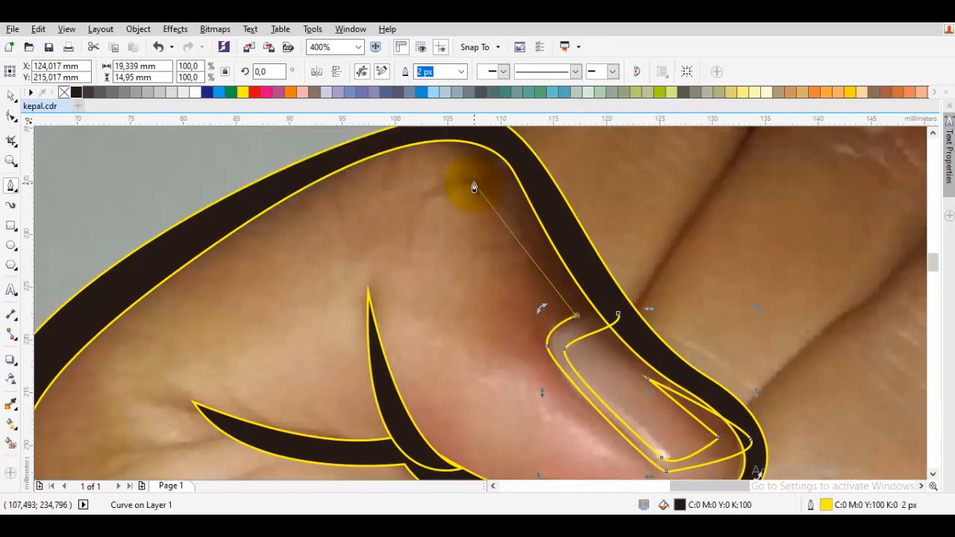
pyautogui.moveTo(474, 179); pyautogui.dragTo(577, 281)
pyautogui.hotkey('ctrl', 'z')
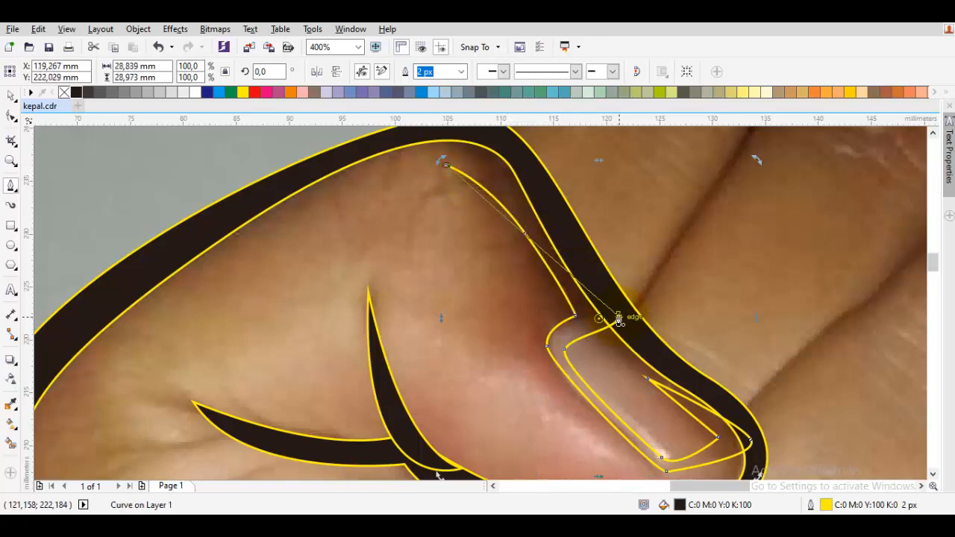
pyautogui.moveTo(616, 312); pyautogui.dragTo(527, 149)
pyautogui.scroll(-1, 535, 164)
pyautogui.press('Escape')
# Step: Trace the upper contour of the curled fingertips tucked under the thumb, starting and turning on the thumb outline
pyautogui.moveTo(477, 252); pyautogui.dragTo(424, 153)
pyautogui.scroll(1, 511, 255)
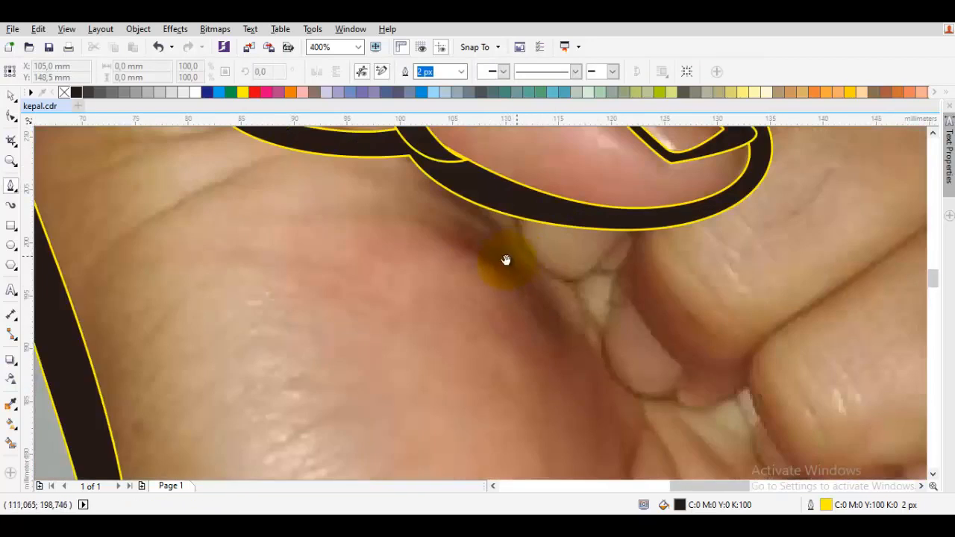
pyautogui.moveTo(427, 235); pyautogui.dragTo(493, 302)
pyautogui.click(493, 301)
pyautogui.click(530, 257)
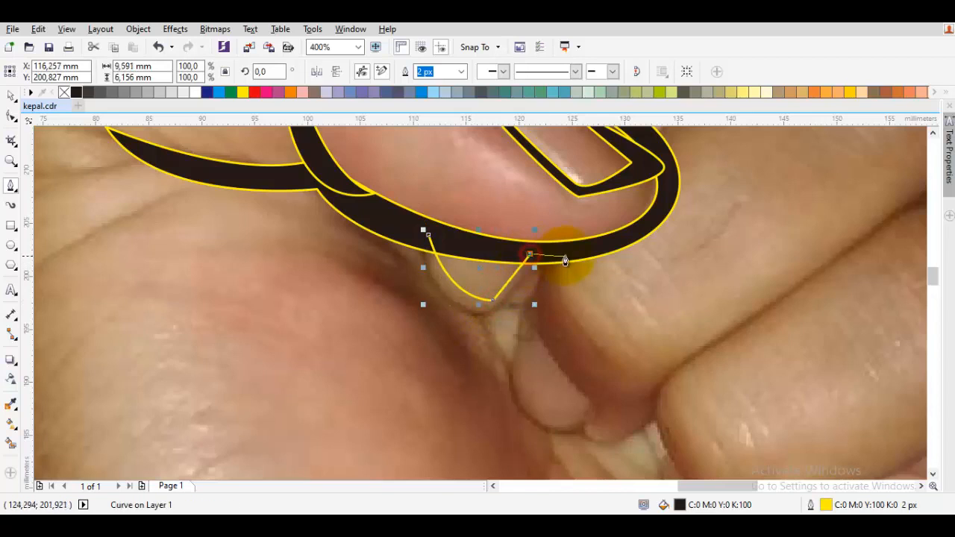
pyautogui.moveTo(565, 255); pyautogui.dragTo(609, 346)
# Step: Trace the lower contour of the tucked fingertips back to the start point, close the shape and deselect it
pyautogui.moveTo(495, 361); pyautogui.dragTo(464, 339)
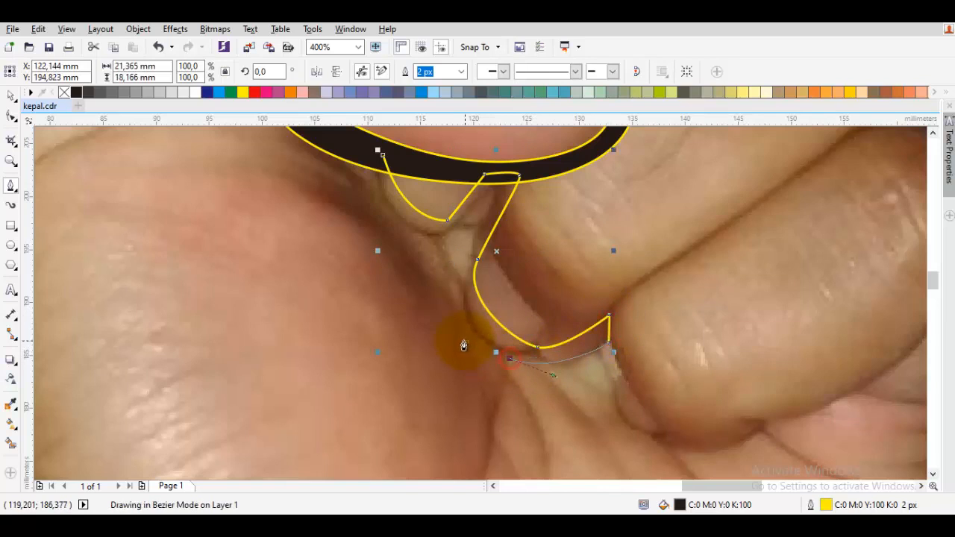
pyautogui.moveTo(464, 278); pyautogui.dragTo(464, 246)
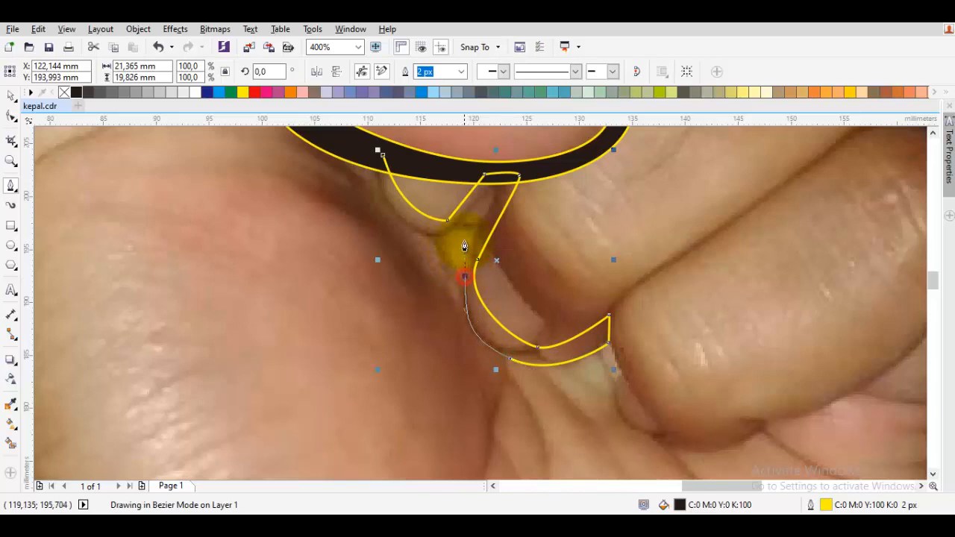
pyautogui.moveTo(474, 213); pyautogui.dragTo(398, 234)
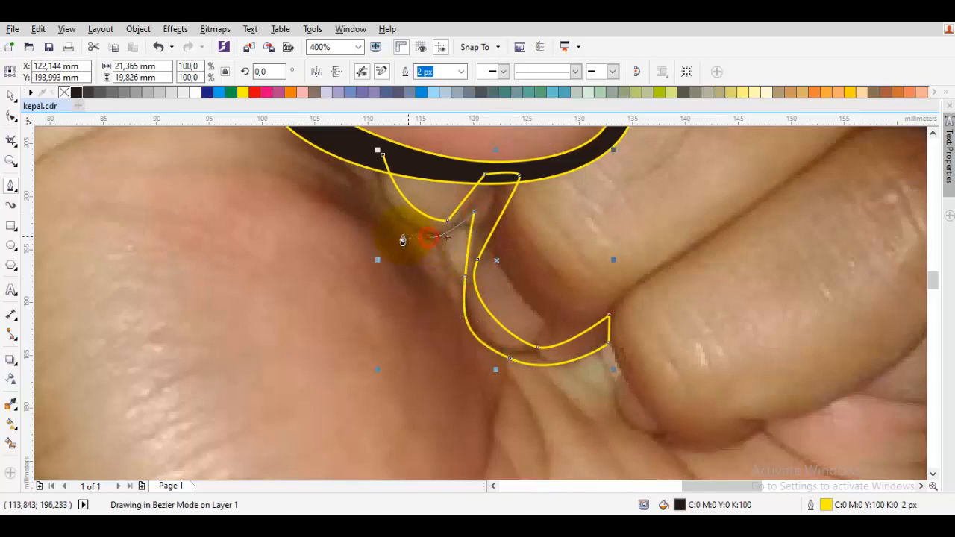
pyautogui.moveTo(384, 154); pyautogui.dragTo(337, 200)
pyautogui.press('space')
pyautogui.press('Escape')
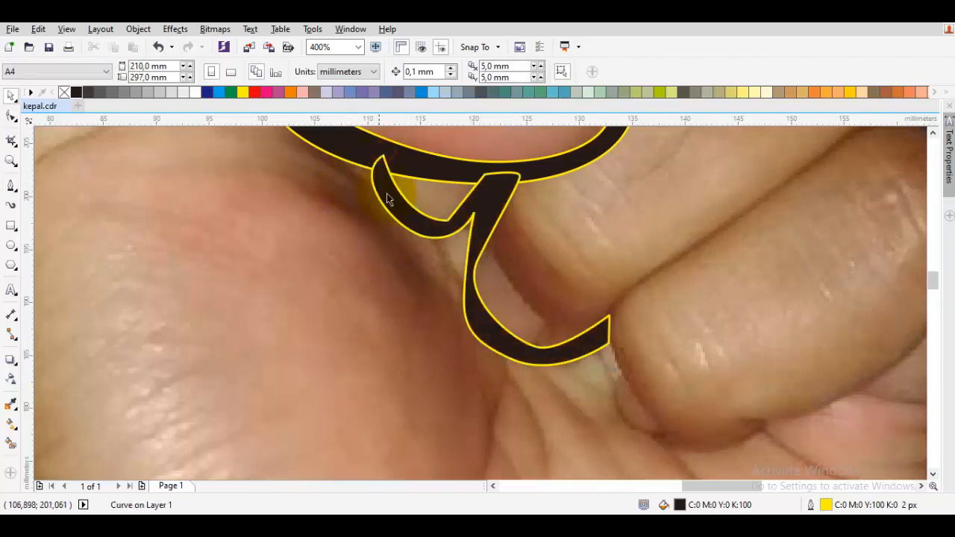
# Step: Start a shadow shape on the tucked fingertip with the Pen tool, tracing down through a pointed notch to the lower fingertip outline
pyautogui.scroll(-2, 387, 198)
pyautogui.moveTo(427, 221); pyautogui.dragTo(417, 237)
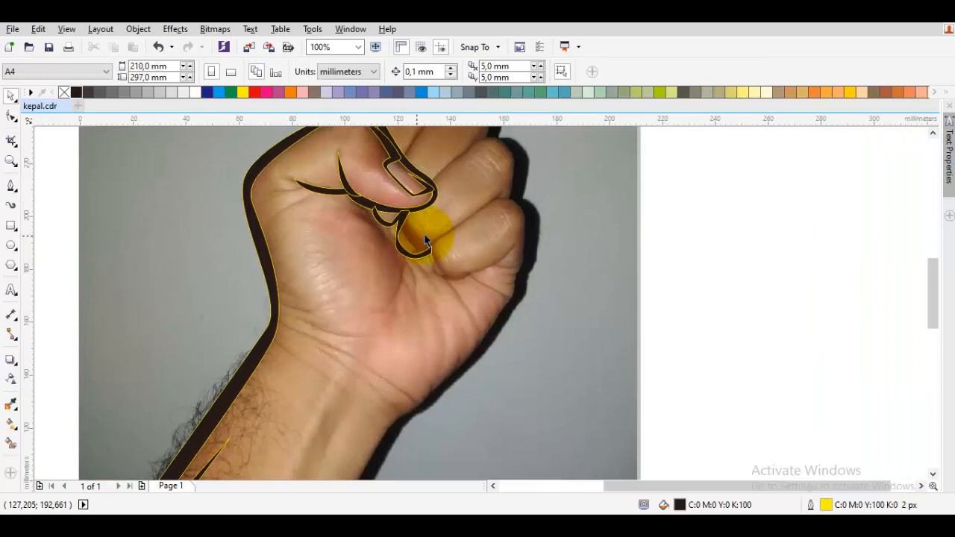
pyautogui.scroll(2, 407, 242)
pyautogui.press('space')
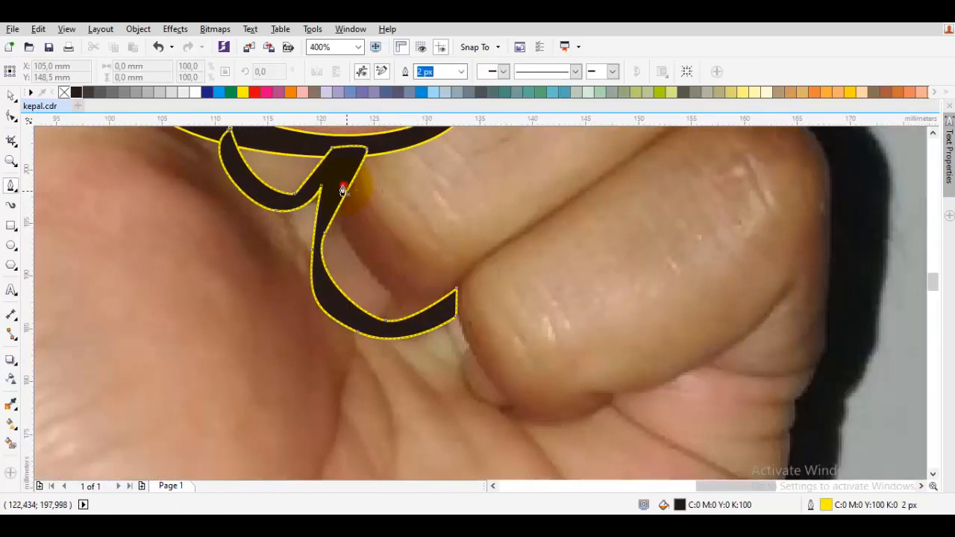
pyautogui.click(343, 189)
pyautogui.scroll(1, 343, 186)
pyautogui.click(335, 152)
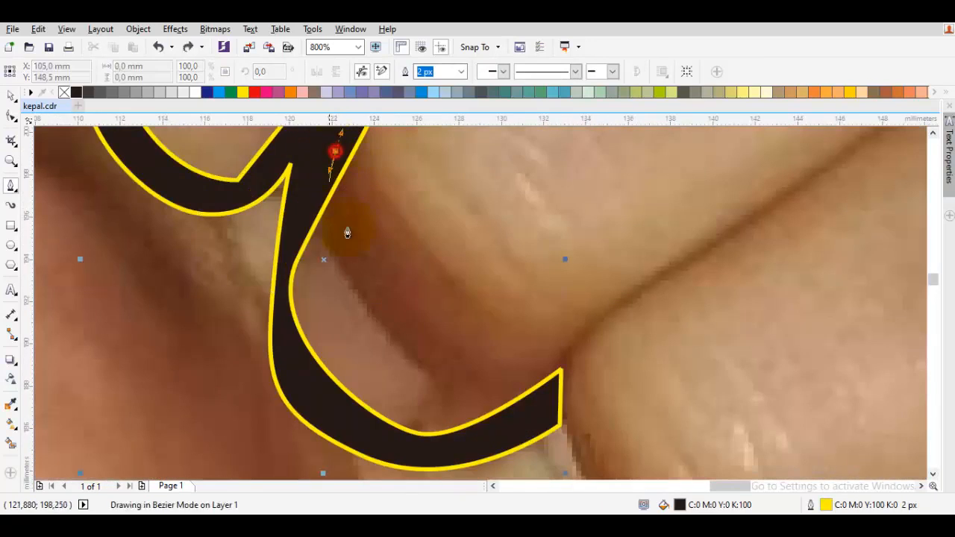
pyautogui.click(465, 351)
pyautogui.click(368, 268)
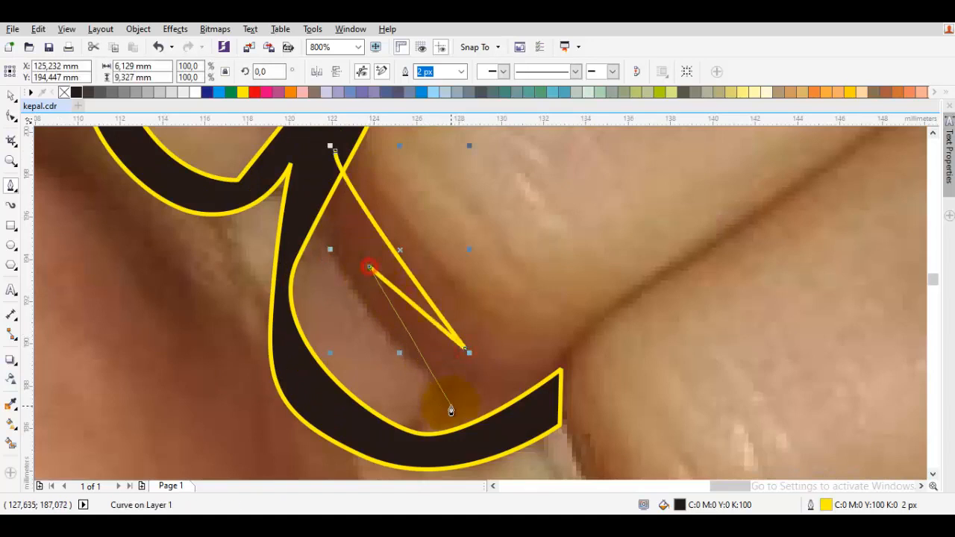
pyautogui.click(451, 386)
pyautogui.moveTo(405, 454); pyautogui.dragTo(429, 386)
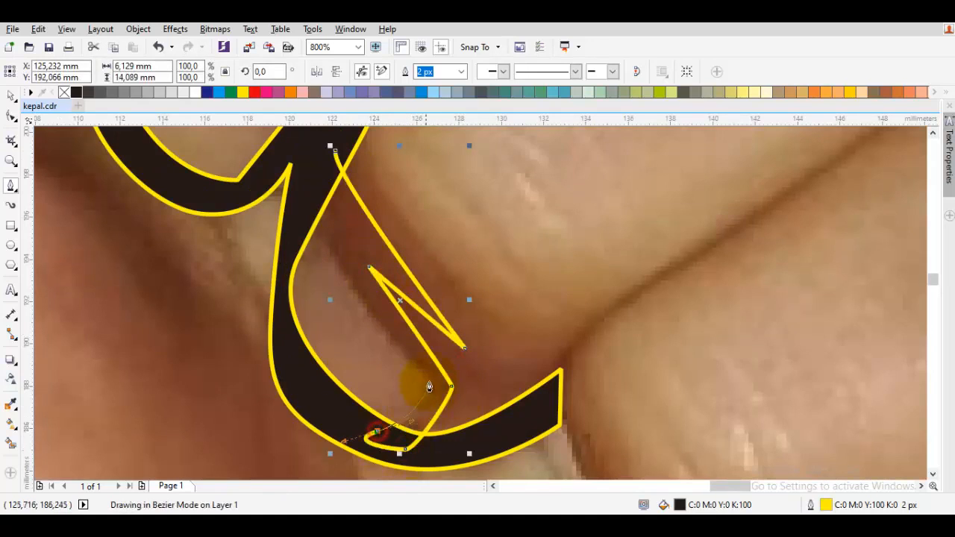
# Step: Trace back up around the tucked fingernail and along the fingertip outline, close the shadow shape and deselect it
pyautogui.click(421, 377)
pyautogui.click(322, 250)
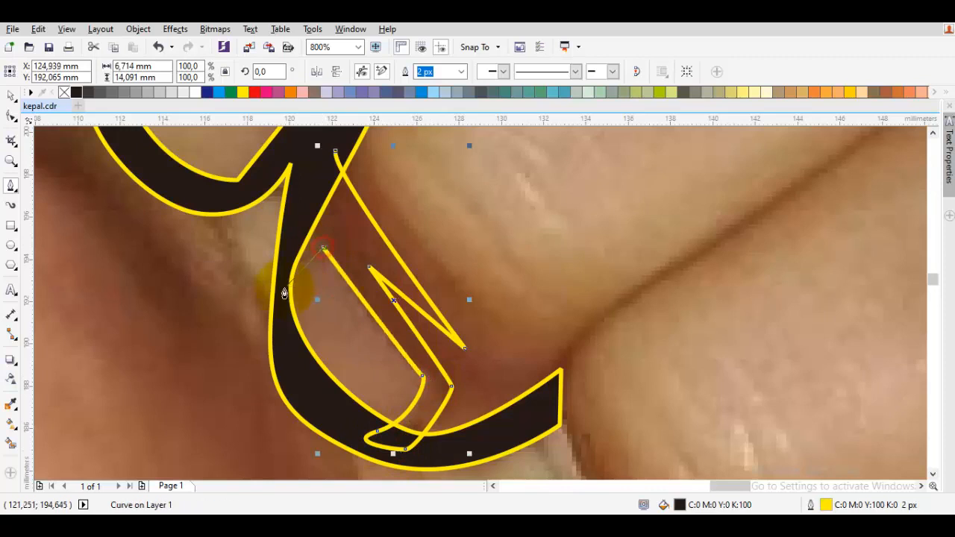
pyautogui.moveTo(297, 326); pyautogui.dragTo(300, 344)
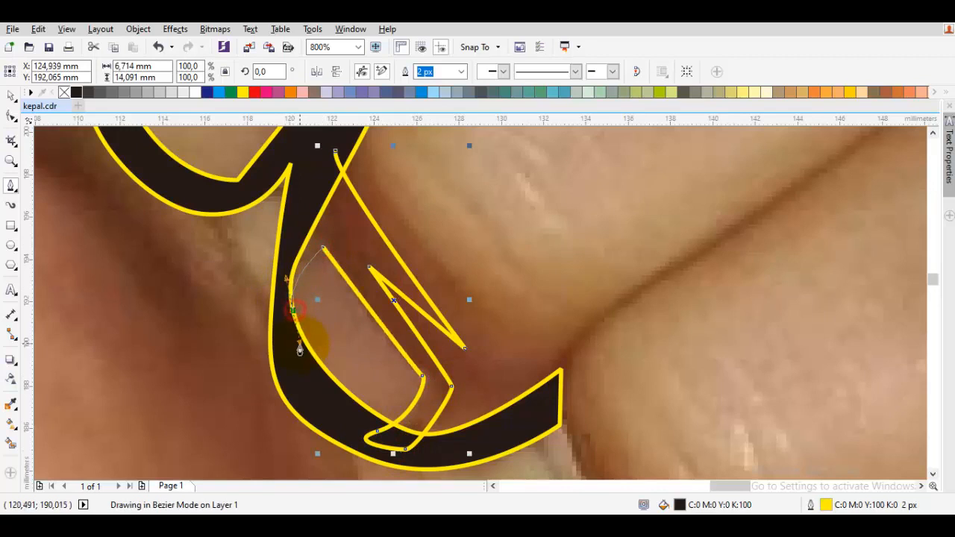
pyautogui.moveTo(335, 152); pyautogui.dragTo(246, 290)
pyautogui.press('space')
pyautogui.press('Escape')
# Step: Select all objects and remove their outline colour
pyautogui.scroll(-2, 334, 291)
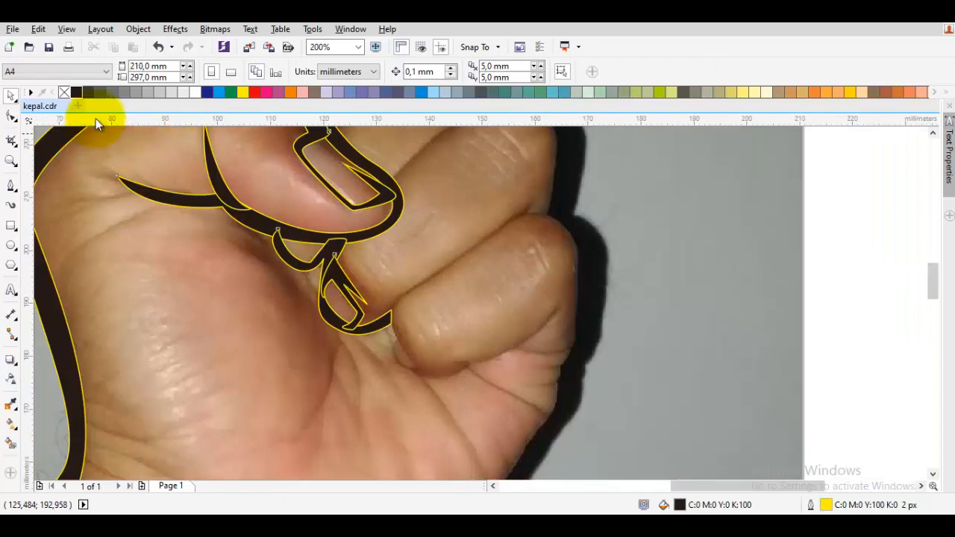
pyautogui.hotkey('ctrl', 'a')
pyautogui.rightClick(65, 93)
# Step: Move the photo aside to check the line art, and undo the move
pyautogui.scroll(-3, 470, 287)
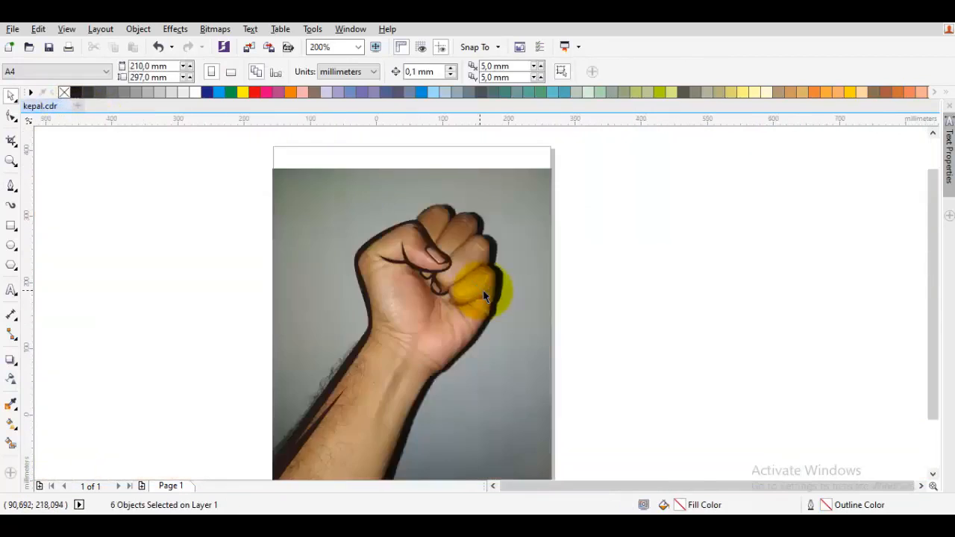
pyautogui.moveTo(461, 273); pyautogui.dragTo(277, 273)
pyautogui.scroll(2, 500, 299)
pyautogui.hotkey('ctrl', 'z')
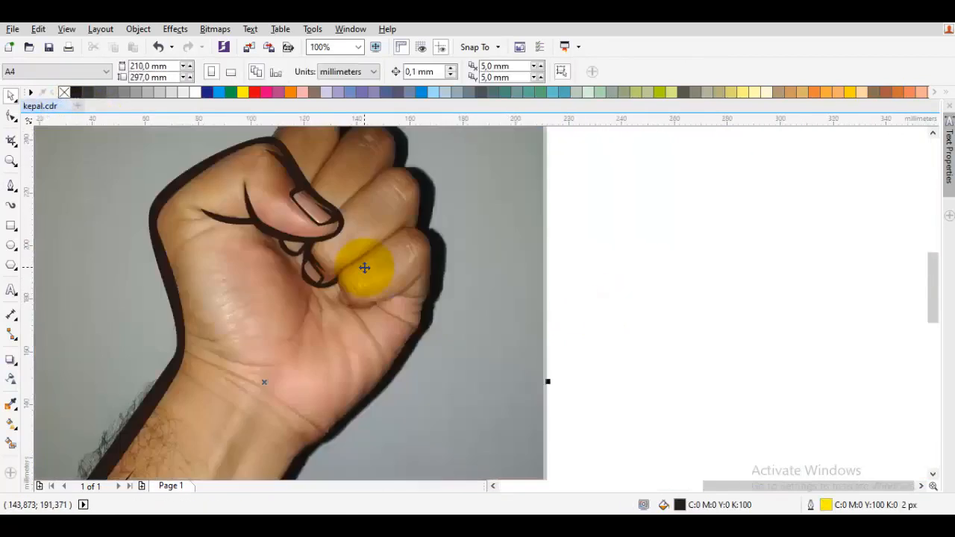
# Step: Start the index finger's outline with the Pen tool on the thumb knuckle, tracing the inner contour up and adding a pointed crease
pyautogui.press('space')
pyautogui.scroll(1, 444, 286)
pyautogui.scroll(2, 433, 256)
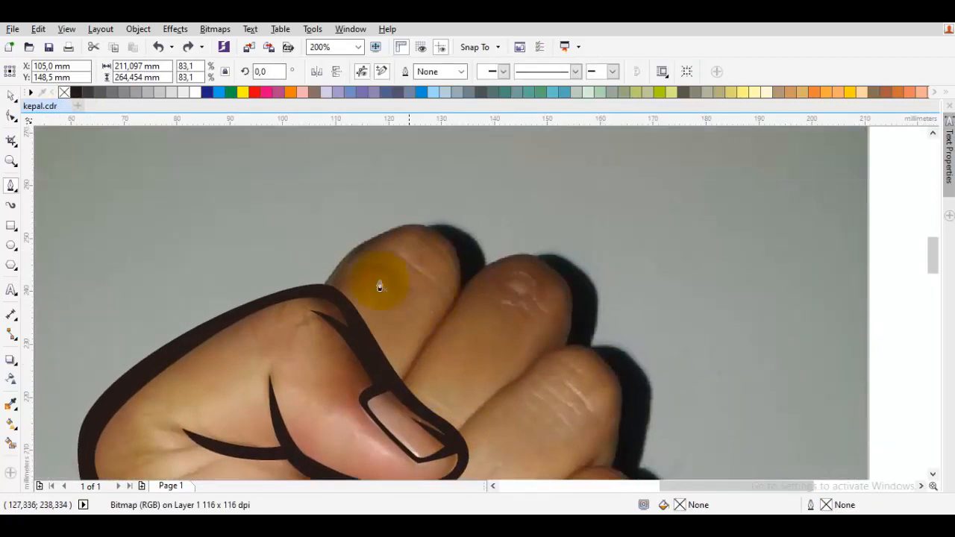
pyautogui.scroll(1, 341, 277)
pyautogui.press('space')
pyautogui.doubleClick(479, 277)
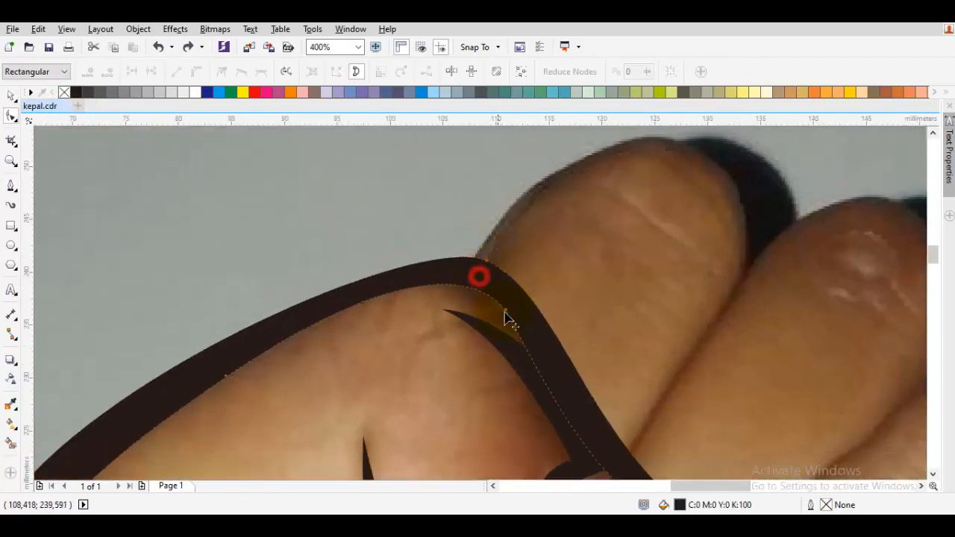
pyautogui.moveTo(508, 314); pyautogui.dragTo(507, 242)
pyautogui.press('space')
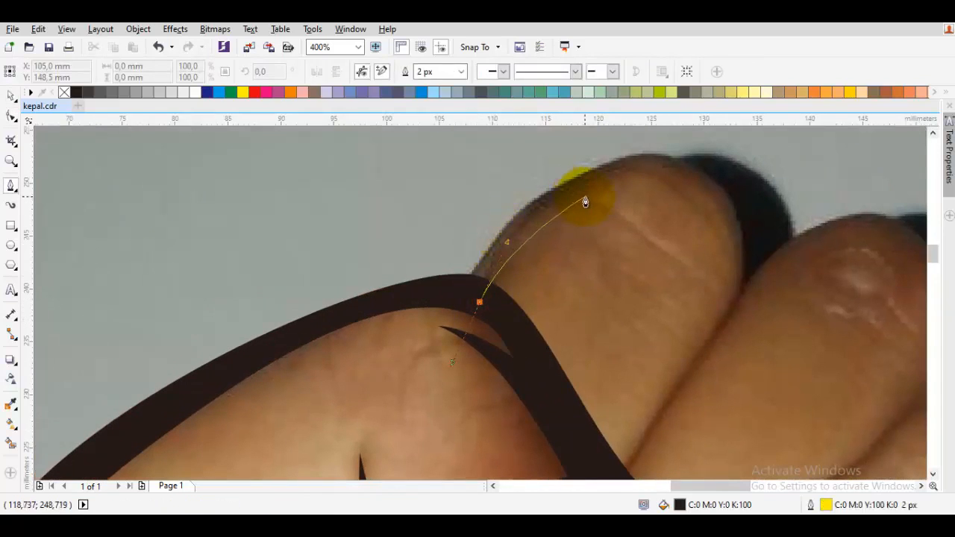
pyautogui.click(586, 202)
pyautogui.click(693, 264)
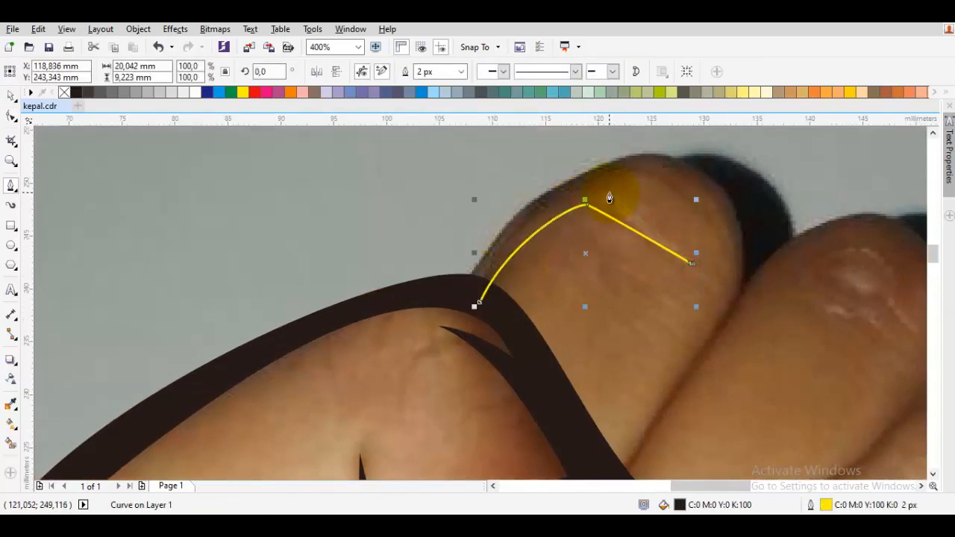
pyautogui.moveTo(609, 194); pyautogui.dragTo(639, 169)
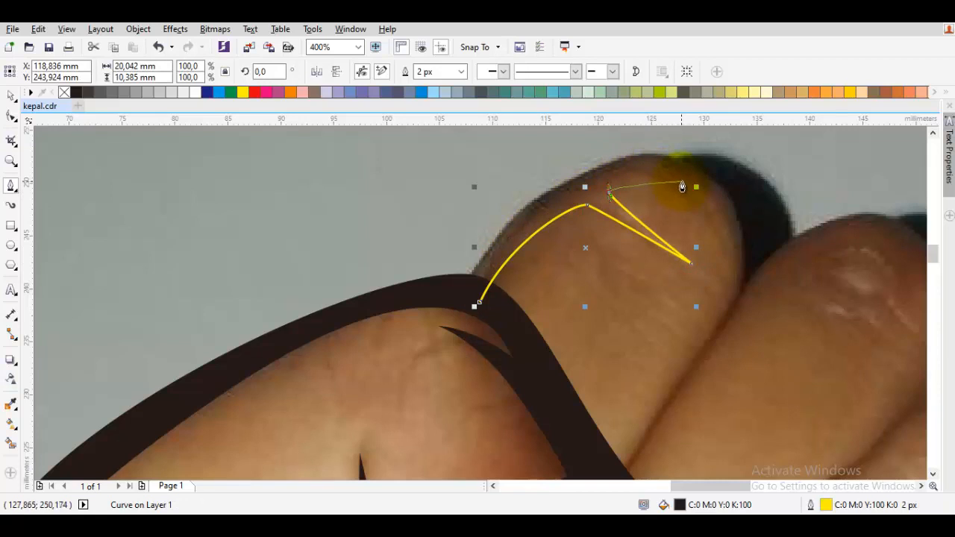
# Step: Continue the index finger's inner contour around the fingertip and down to the thumb outline, turning there
pyautogui.moveTo(701, 196); pyautogui.dragTo(752, 230)
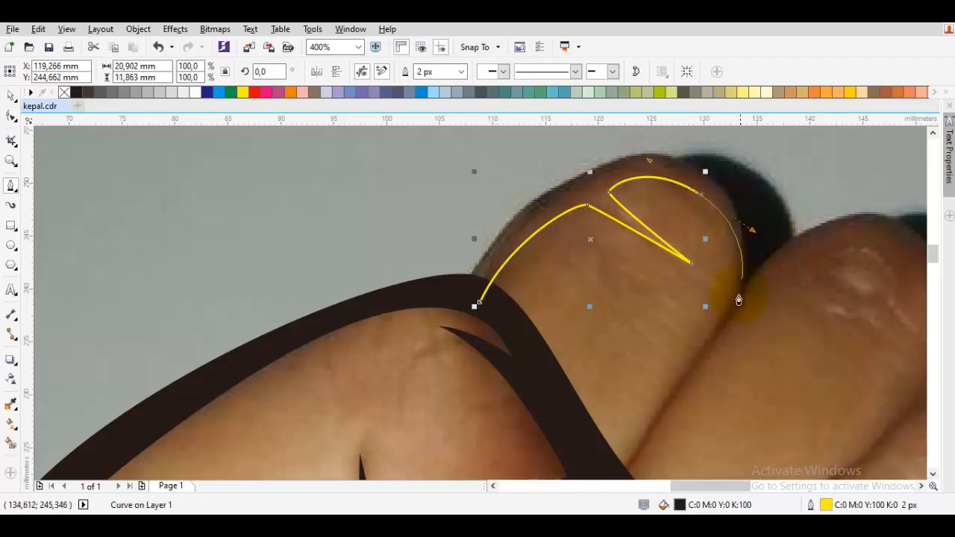
pyautogui.moveTo(739, 308); pyautogui.dragTo(749, 206)
pyautogui.click(729, 195)
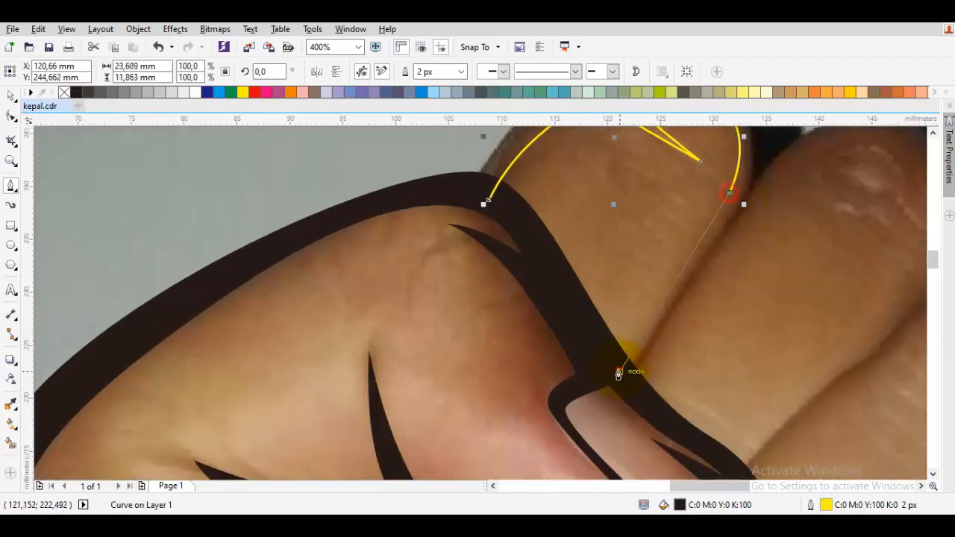
pyautogui.click(620, 372)
pyautogui.click(635, 384)
# Step: Trace the index finger's outer contour back over the fingertip to the thumb knuckle and close the shape
pyautogui.moveTo(719, 246); pyautogui.dragTo(633, 380)
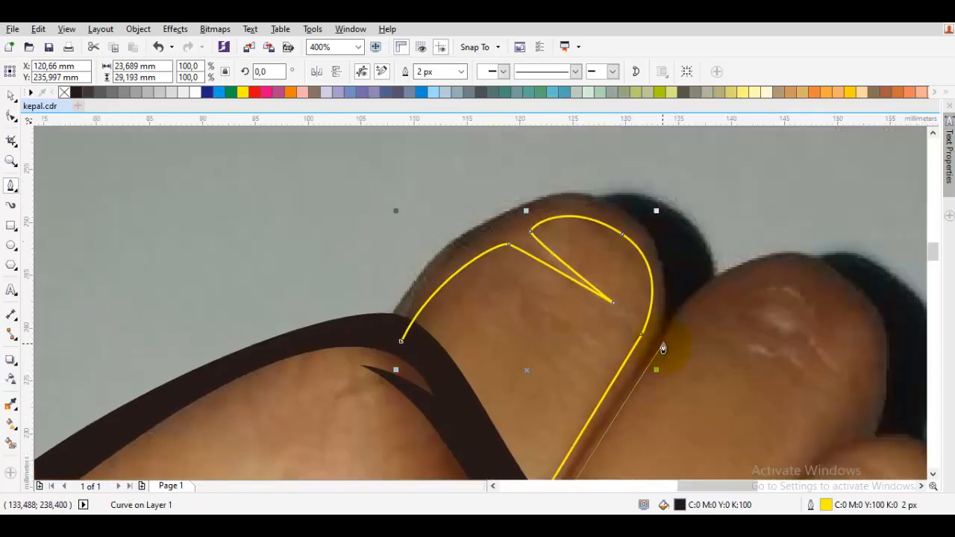
pyautogui.moveTo(667, 333); pyautogui.dragTo(680, 298)
pyautogui.moveTo(588, 196); pyautogui.dragTo(498, 178)
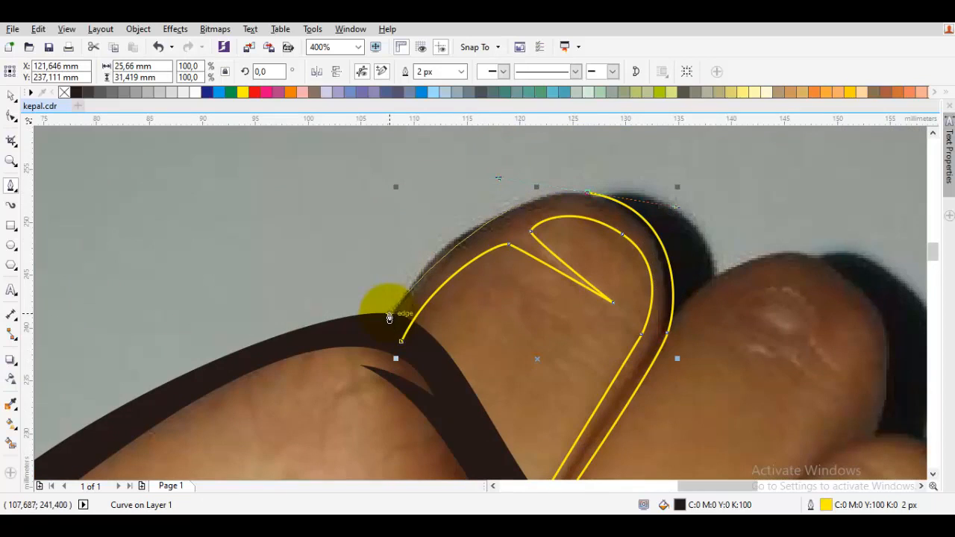
pyautogui.moveTo(388, 316); pyautogui.dragTo(368, 351)
pyautogui.click(404, 345)
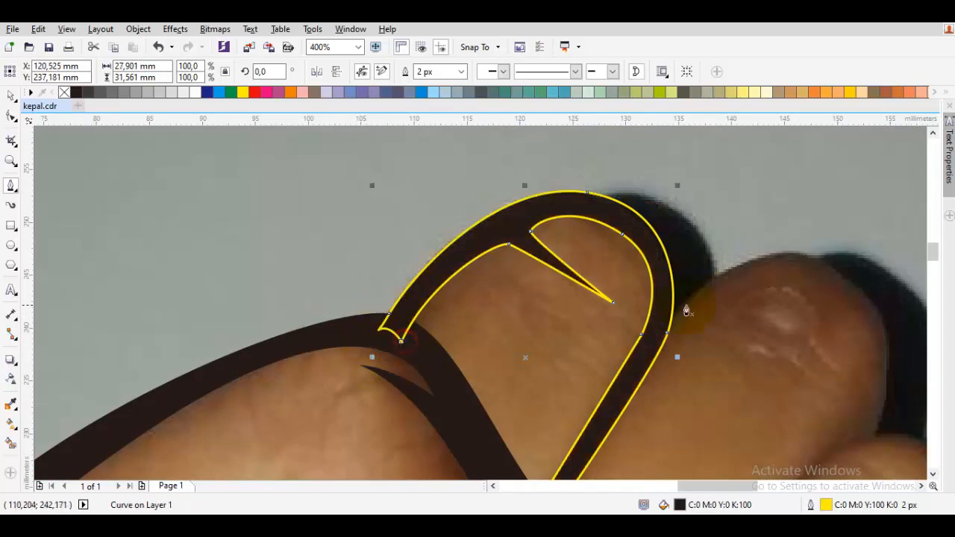
# Step: Start the middle finger's inner contour on the index finger outline, tracing over its knuckle with a pointed crease and down the far side
pyautogui.scroll(2, 433, 261)
pyautogui.click(415, 269)
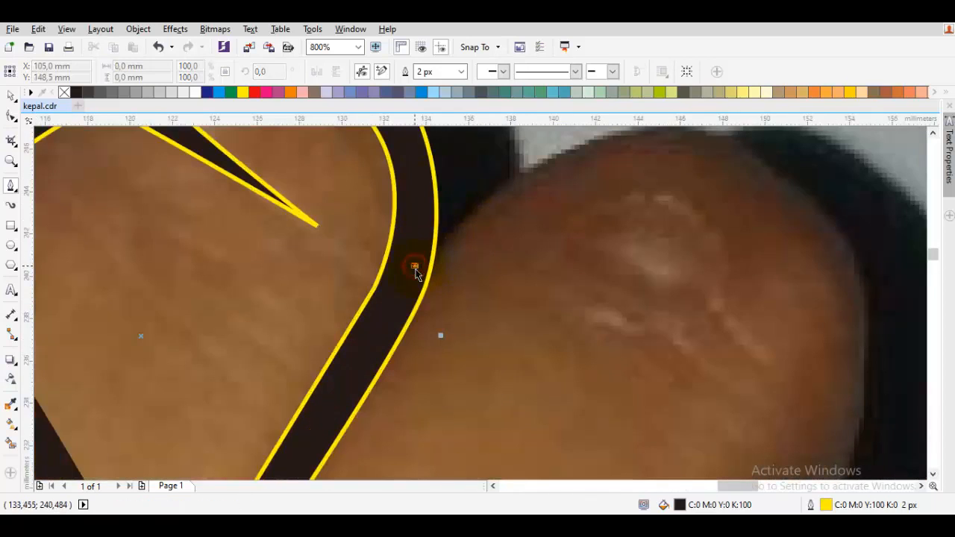
pyautogui.click(402, 316)
pyautogui.scroll(-1, 580, 214)
pyautogui.moveTo(571, 209); pyautogui.dragTo(596, 210)
pyautogui.click(659, 260)
pyautogui.moveTo(680, 273); pyautogui.dragTo(681, 308)
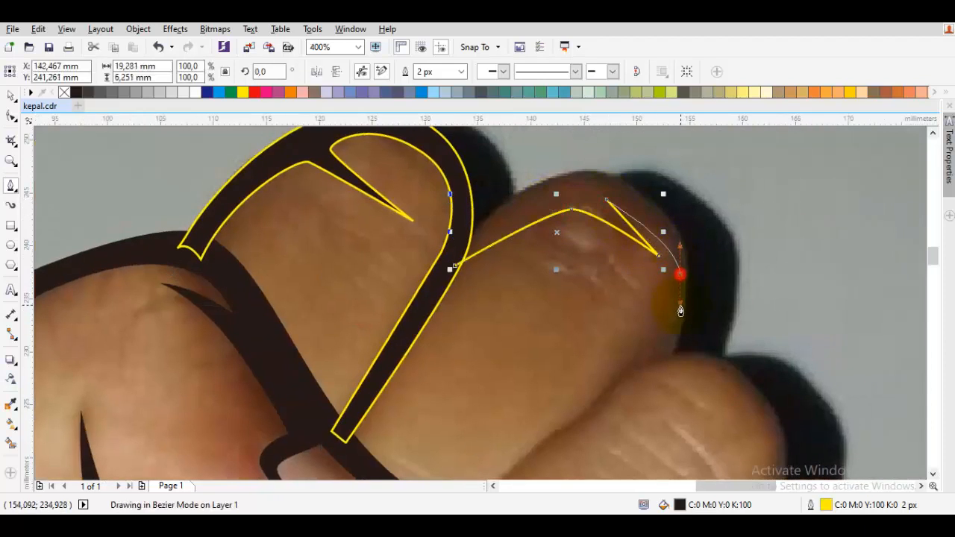
pyautogui.click(650, 353)
# Step: Continue the path along the lower edge of the middle finger to the thumb outline beside the nail
pyautogui.scroll(-3, 640, 348)
pyautogui.hscroll(-3, 640, 348)
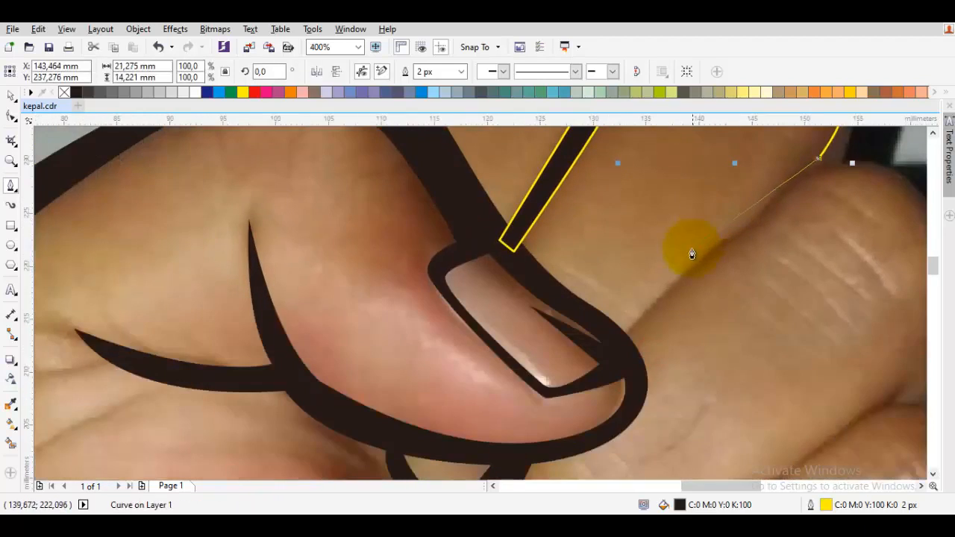
pyautogui.moveTo(689, 252); pyautogui.dragTo(762, 228)
pyautogui.click(617, 336)
pyautogui.scroll(3, 646, 316)
pyautogui.hscroll(3, 646, 317)
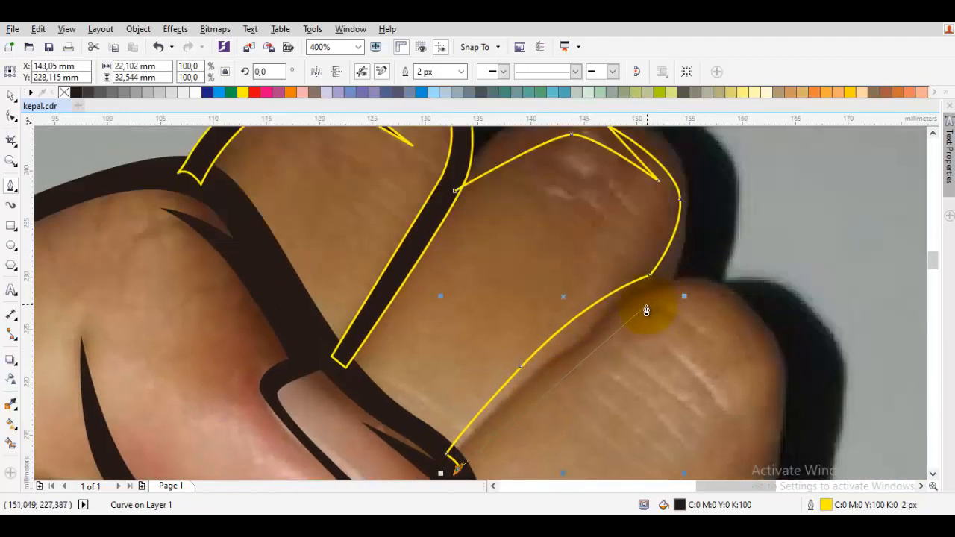
pyautogui.moveTo(648, 305); pyautogui.dragTo(714, 273)
pyautogui.scroll(-3, 664, 328)
pyautogui.hscroll(2, 664, 329)
pyautogui.hotkey('ctrl', 'z')
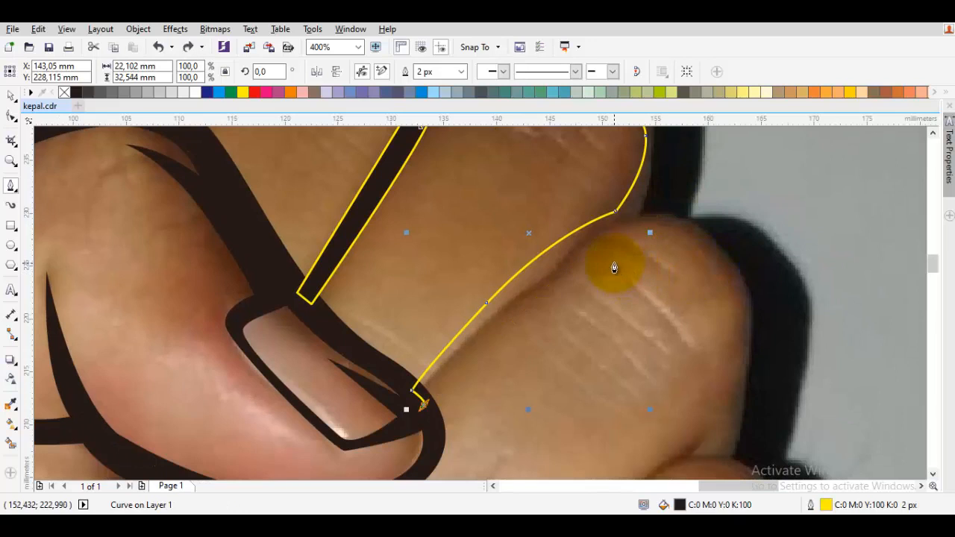
# Step: Turn on the thumb outline and trace the ring finger's inner contour over its knuckle with a pointed crease and down the far side
pyautogui.click(428, 407)
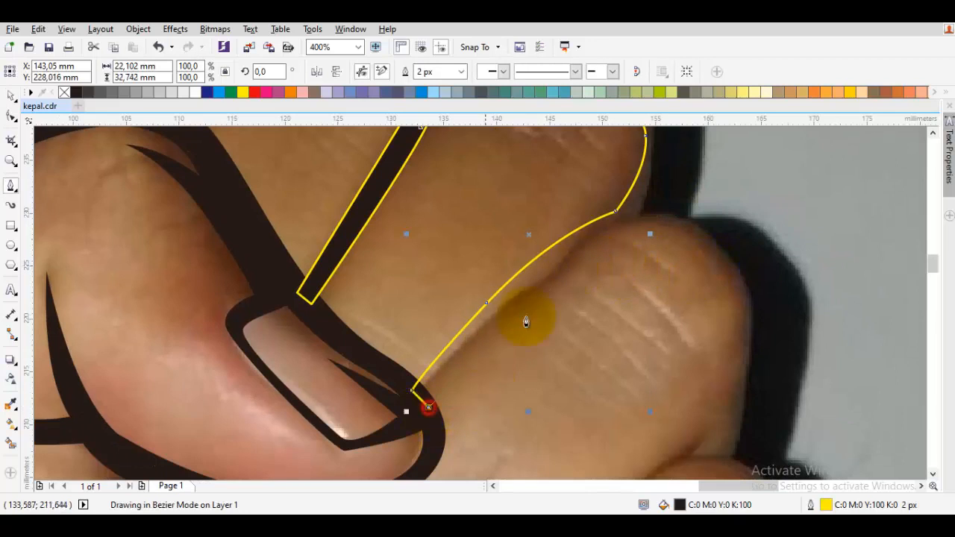
pyautogui.moveTo(617, 245); pyautogui.dragTo(650, 235)
pyautogui.moveTo(707, 276); pyautogui.dragTo(678, 234)
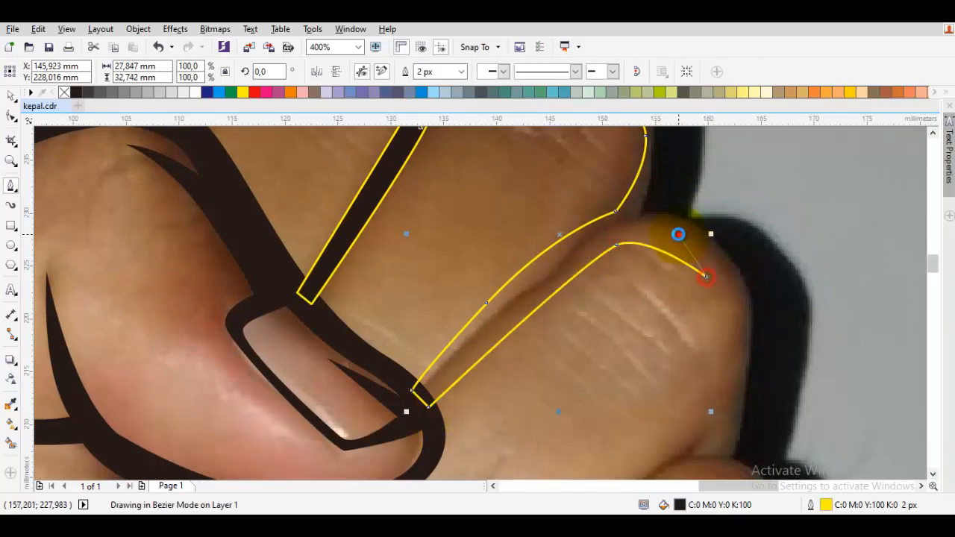
pyautogui.click(678, 234)
pyautogui.moveTo(742, 319); pyautogui.dragTo(745, 355)
pyautogui.moveTo(741, 400); pyautogui.dragTo(791, 300)
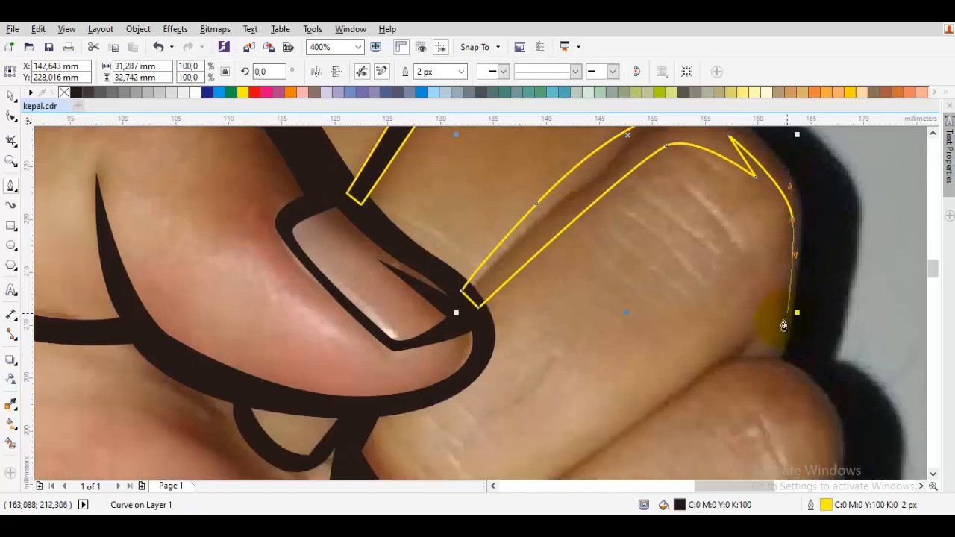
# Step: End the inner contour at the little finger, turn, and trace the ring finger's outer contour back to the middle finger
pyautogui.moveTo(762, 363); pyautogui.dragTo(781, 366)
pyautogui.click(786, 363)
pyautogui.moveTo(813, 214); pyautogui.dragTo(719, 199)
pyautogui.hotkey('ctrl', 'z')
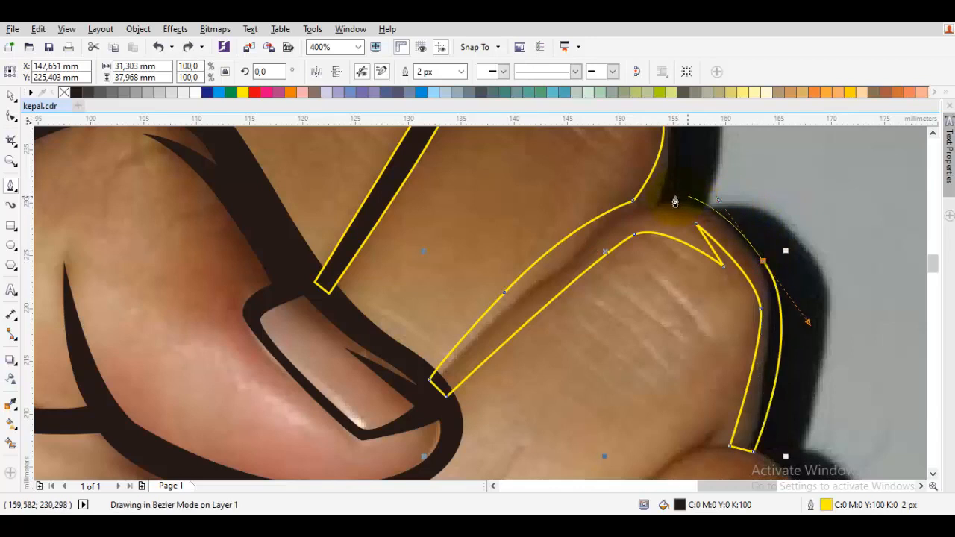
pyautogui.click(669, 200)
# Step: Trace the middle finger's outer contour over the fingertip back to the index finger outline, close the shape and deselect it
pyautogui.moveTo(667, 173); pyautogui.dragTo(650, 337)
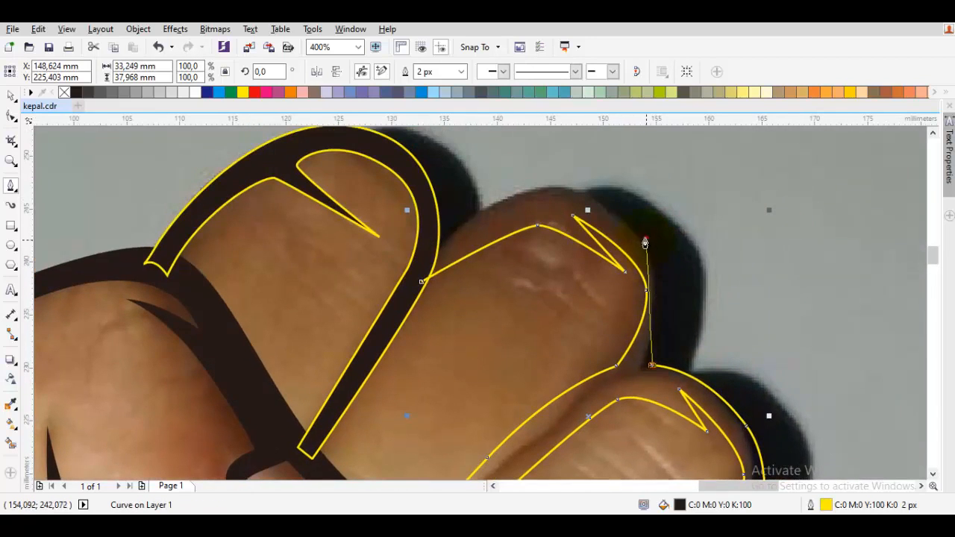
pyautogui.moveTo(645, 241); pyautogui.dragTo(607, 193)
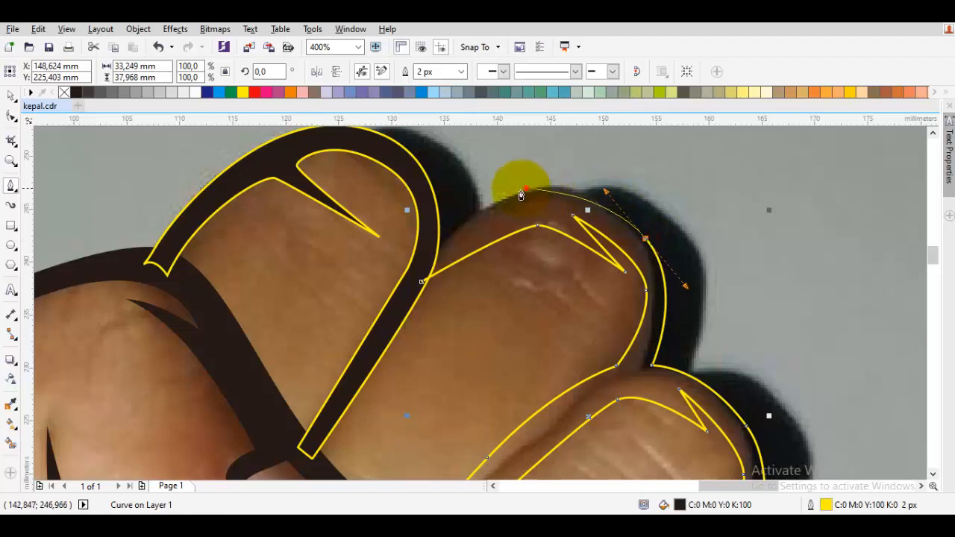
pyautogui.moveTo(526, 188); pyautogui.dragTo(503, 192)
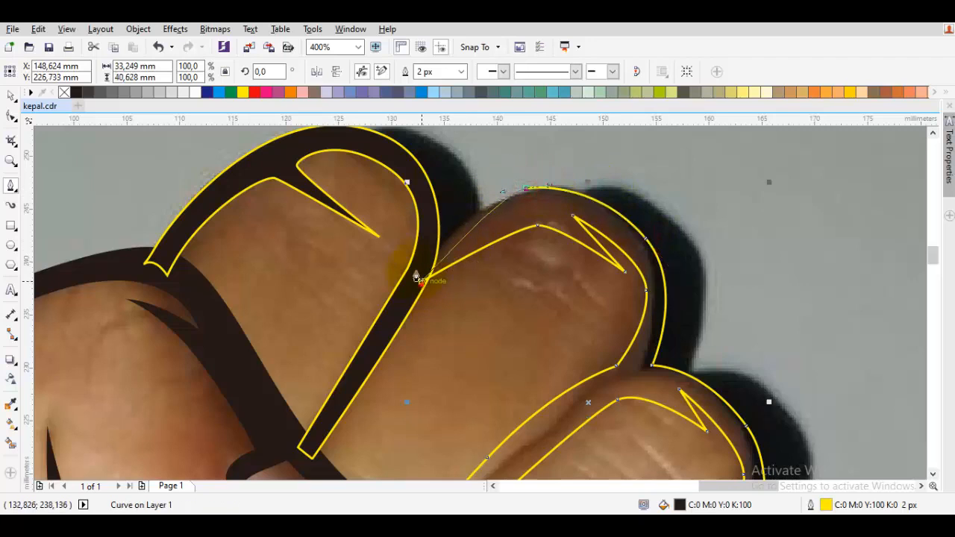
pyautogui.moveTo(417, 277)
pyautogui.mouseDown()
pyautogui.moveTo(404, 228)
pyautogui.moveTo(403, 246)
pyautogui.mouseUp()
pyautogui.press('space')
pyautogui.click(595, 260)
# Step: Trace the little finger's inner contour from below its fingertip, around the tip and along its upper edge to a crease beyond the knuckle
pyautogui.scroll(-1, 596, 260)
pyautogui.moveTo(595, 260); pyautogui.dragTo(533, 204)
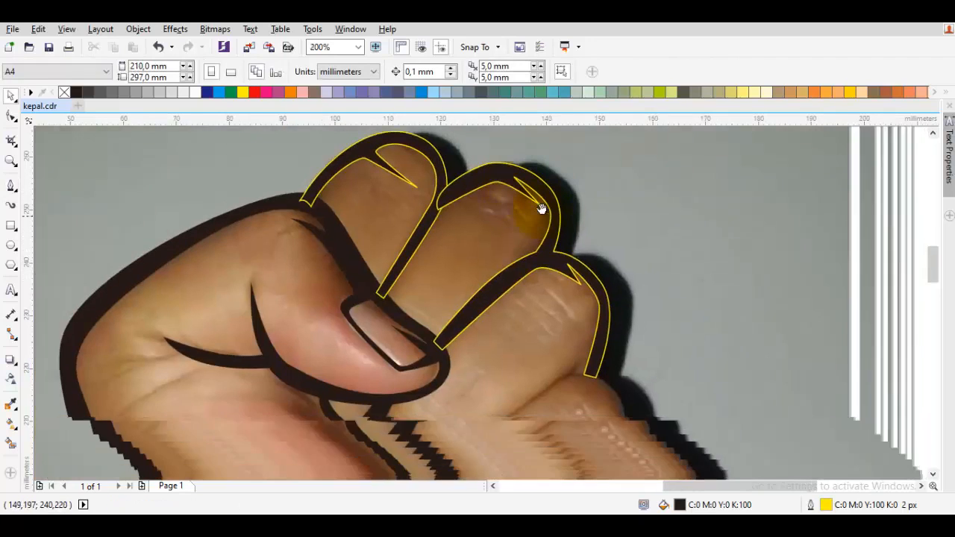
pyautogui.press('space')
pyautogui.moveTo(588, 353); pyautogui.dragTo(539, 237)
pyautogui.moveTo(465, 292); pyautogui.dragTo(481, 280)
pyautogui.scroll(1, 434, 347)
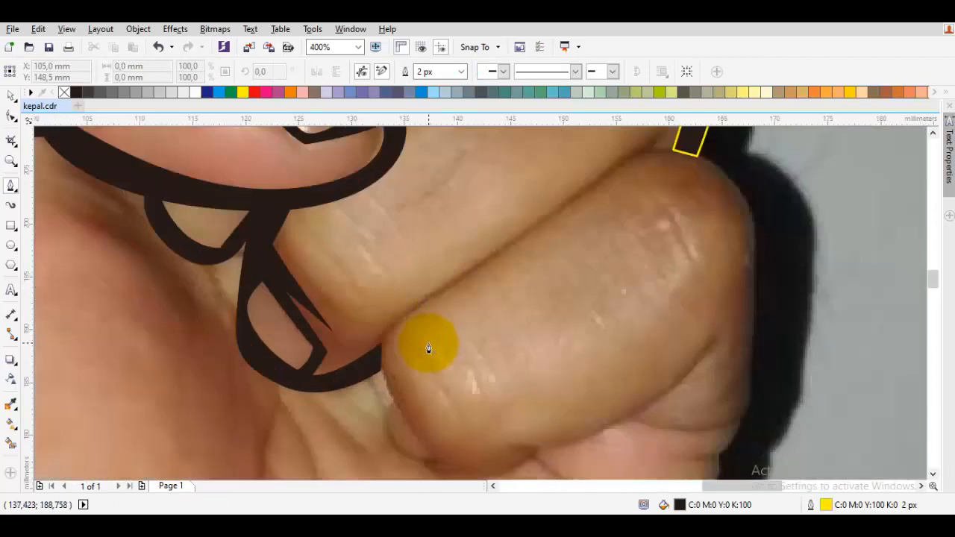
pyautogui.moveTo(428, 347); pyautogui.dragTo(485, 250)
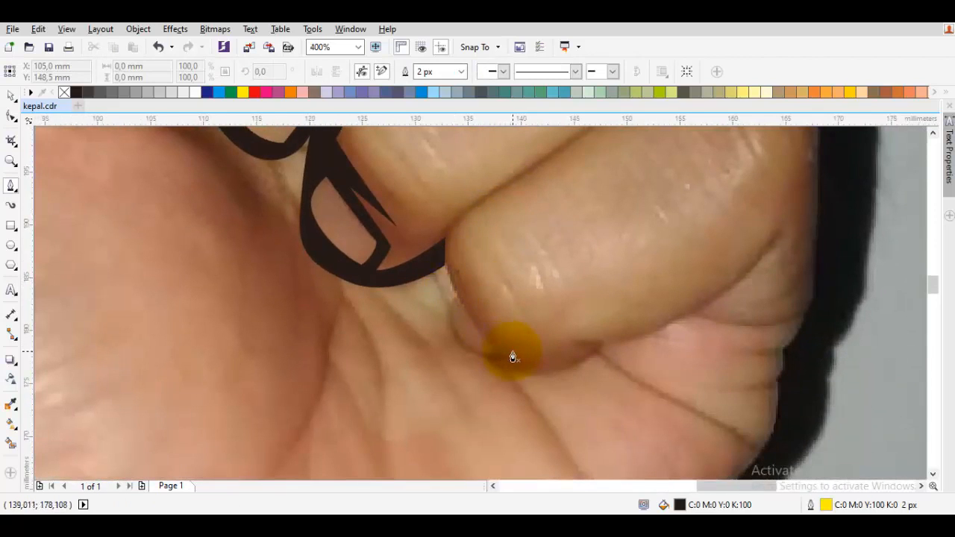
pyautogui.click(452, 264)
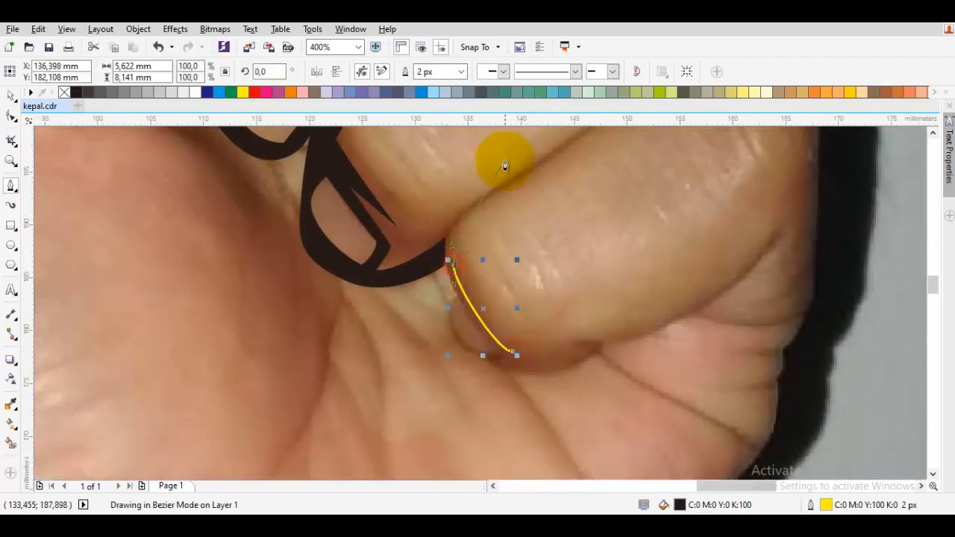
pyautogui.moveTo(522, 162); pyautogui.dragTo(406, 313)
pyautogui.moveTo(459, 296); pyautogui.dragTo(663, 374)
pyautogui.click(674, 274)
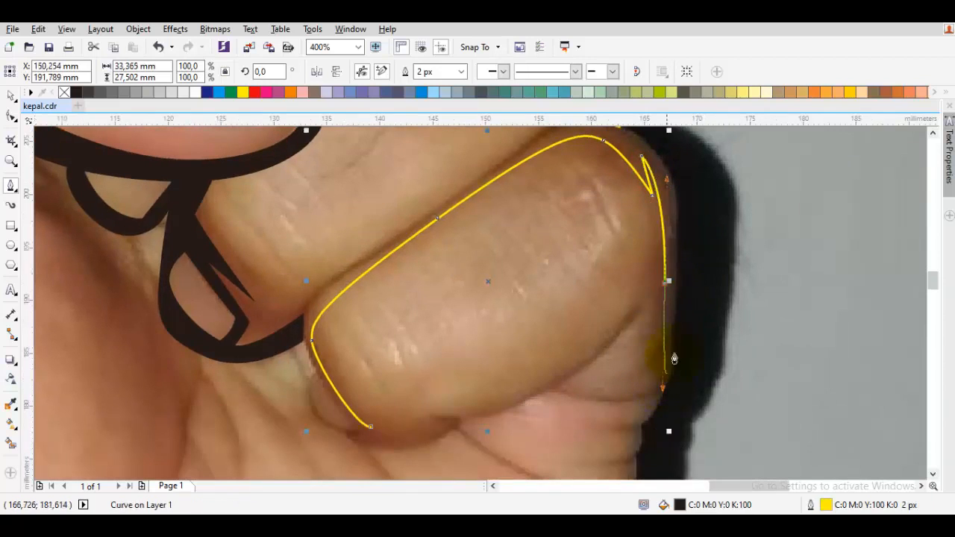
# Step: Redo the little finger's pointed crease and continue the inner contour down its outer side to a point at the palm edge
pyautogui.hotkey('ctrl', 'z')
pyautogui.click(649, 216)
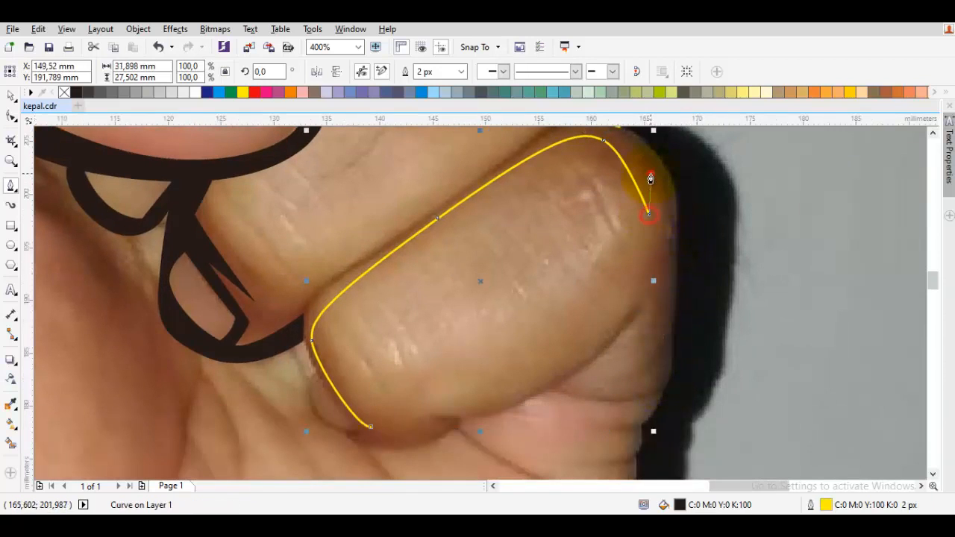
pyautogui.click(651, 174)
pyautogui.moveTo(670, 307); pyautogui.dragTo(663, 366)
pyautogui.hotkey('ctrl', 'z')
pyautogui.moveTo(660, 390); pyautogui.dragTo(634, 403)
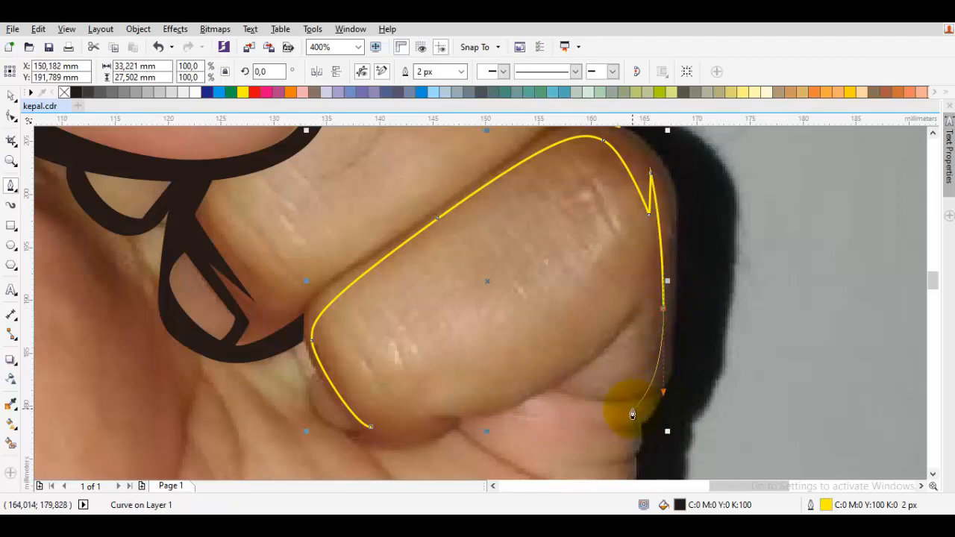
# Step: Turn at the palm edge and trace the little finger's outer contour back up over the knuckle past the ring finger outline
pyautogui.scroll(1, 677, 342)
pyautogui.scroll(-1, 703, 303)
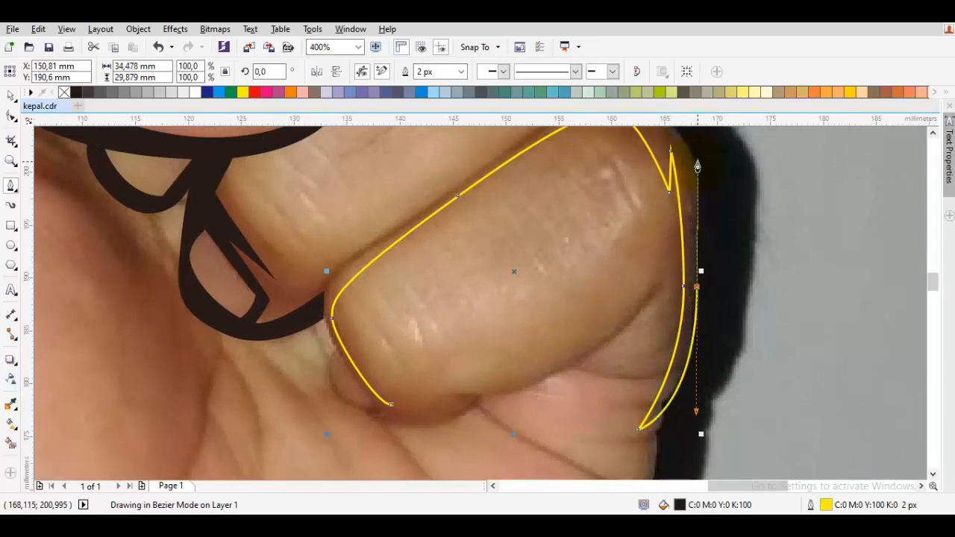
pyautogui.scroll(1, 697, 166)
pyautogui.scroll(-1, 658, 271)
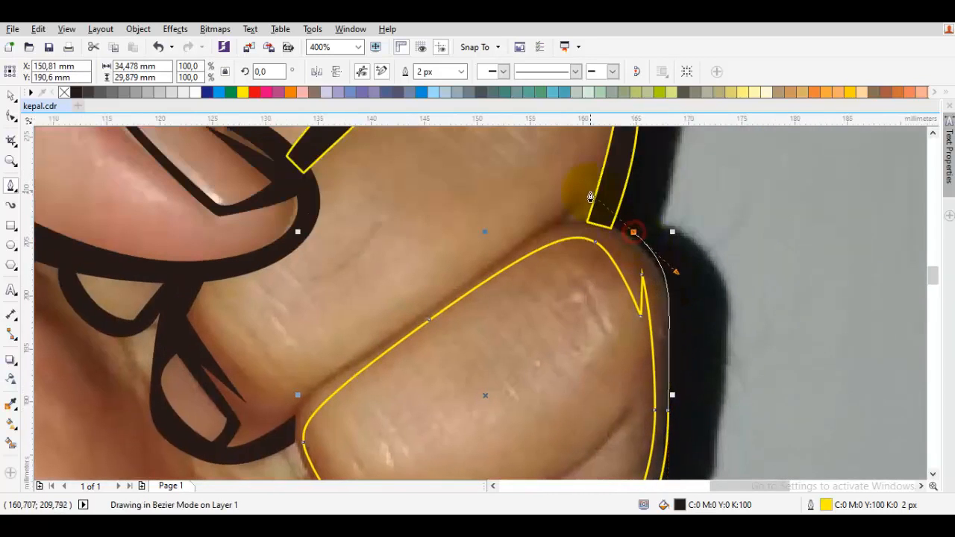
pyautogui.scroll(1, 554, 213)
pyautogui.scroll(-1, 595, 224)
pyautogui.scroll(1, 654, 220)
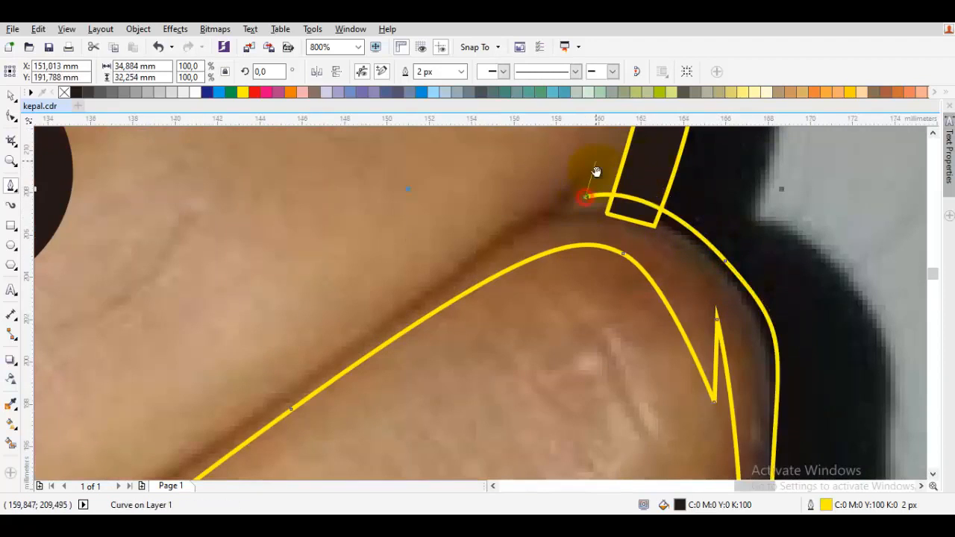
# Step: Continue the outer contour along the crease between ring and little finger, around the fingertip, and close the shape at its start
pyautogui.scroll(1, 590, 187)
pyautogui.scroll(-1, 586, 213)
pyautogui.scroll(-1, 505, 298)
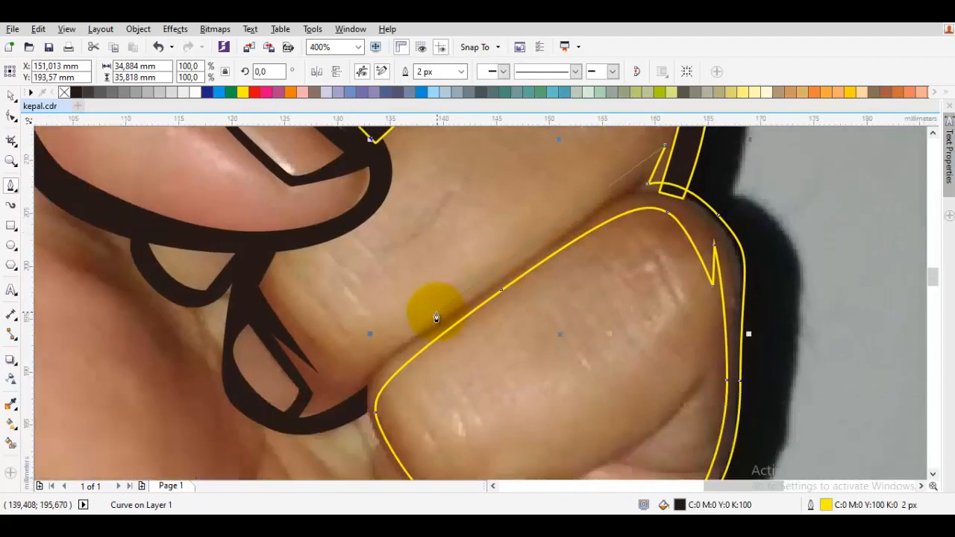
pyautogui.moveTo(435, 314); pyautogui.dragTo(362, 360)
pyautogui.scroll(-2, 356, 385)
pyautogui.click(391, 278)
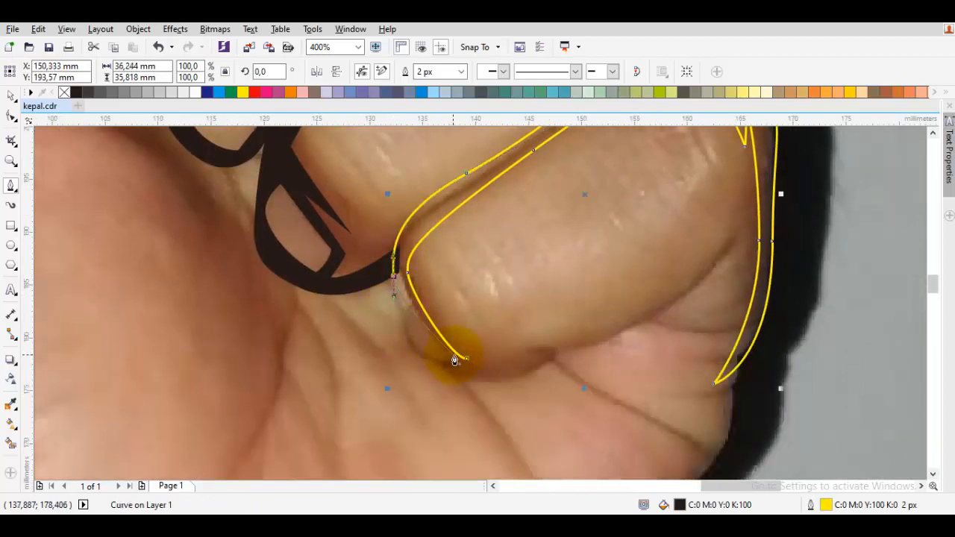
pyautogui.moveTo(435, 359); pyautogui.dragTo(431, 358)
pyautogui.scroll(1, 413, 309)
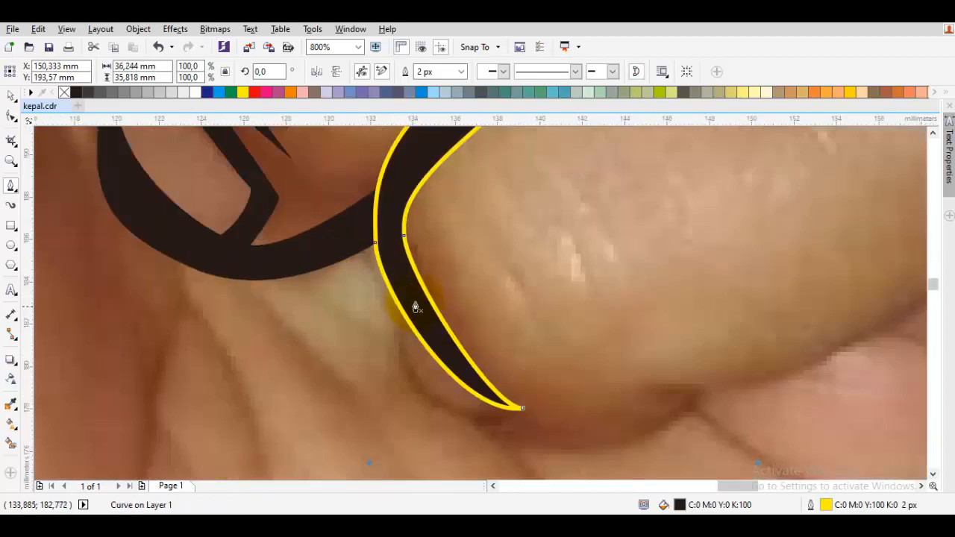
# Step: Start a new shape beside the little fingertip and trace its lower edge with a pointed notch up to the finger's outer fold
pyautogui.moveTo(416, 296); pyautogui.dragTo(402, 335)
pyautogui.moveTo(451, 406); pyautogui.dragTo(418, 324)
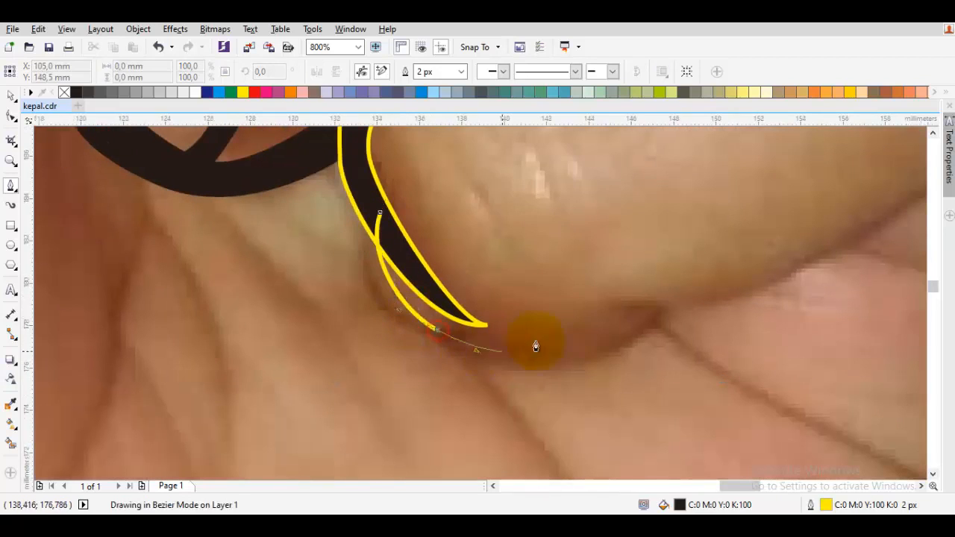
pyautogui.moveTo(535, 346); pyautogui.dragTo(536, 346)
pyautogui.moveTo(644, 314); pyautogui.dragTo(654, 293)
pyautogui.scroll(-1, 571, 292)
pyautogui.hscroll(2, 697, 277)
pyautogui.moveTo(692, 214); pyautogui.dragTo(686, 288)
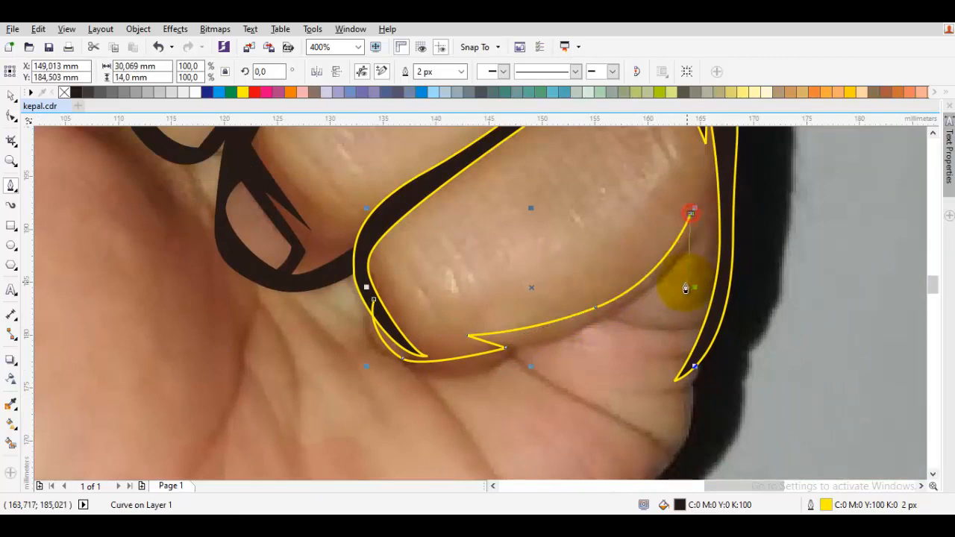
# Step: Trace back along the underside of the little finger to the starting node, close the shape and deselect it
pyautogui.moveTo(630, 314)
pyautogui.mouseDown()
pyautogui.moveTo(522, 369)
pyautogui.moveTo(438, 399)
pyautogui.moveTo(407, 391)
pyautogui.mouseUp()
pyautogui.scroll(1, 373, 313)
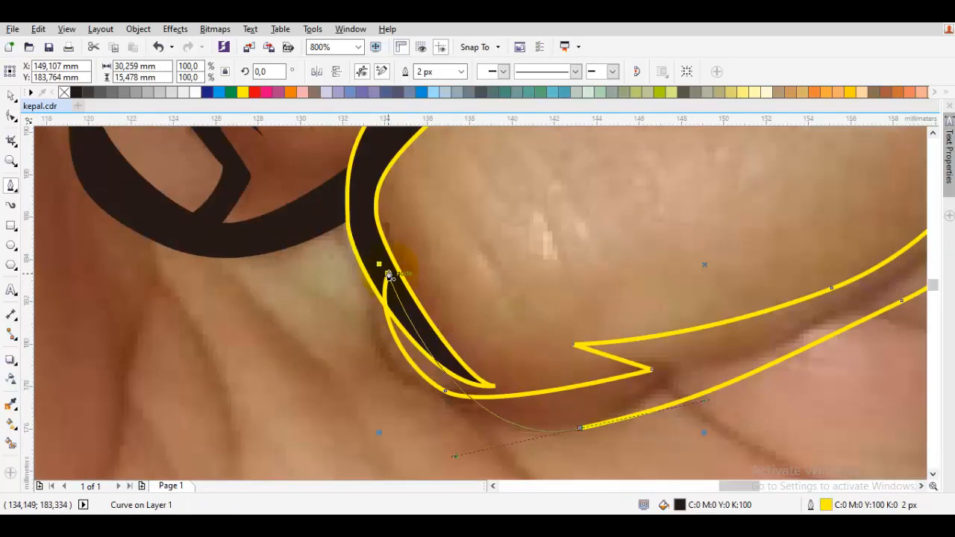
pyautogui.moveTo(388, 275); pyautogui.dragTo(295, 355)
pyautogui.press('space')
pyautogui.press('Escape')
# Step: Adjust the nodes on the lower contour of the shape beneath the little finger, then deselect it
pyautogui.moveTo(422, 399); pyautogui.dragTo(427, 349)
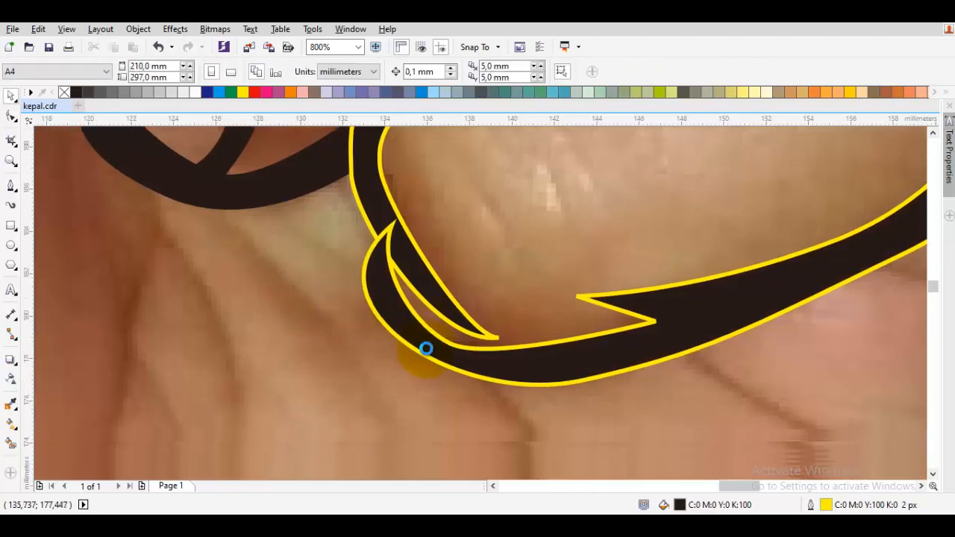
pyautogui.doubleClick(426, 349)
pyautogui.moveTo(586, 378); pyautogui.dragTo(559, 382)
pyautogui.scroll(-1, 615, 378)
pyautogui.moveTo(647, 367); pyautogui.dragTo(559, 375)
pyautogui.scroll(1, 590, 388)
pyautogui.press('space')
pyautogui.press('Escape')
# Step: Extend the pointed lower end of the little finger's outer outline slightly further down toward the palm by moving its node
pyautogui.scroll(-2, 558, 376)
pyautogui.moveTo(656, 295); pyautogui.dragTo(538, 195)
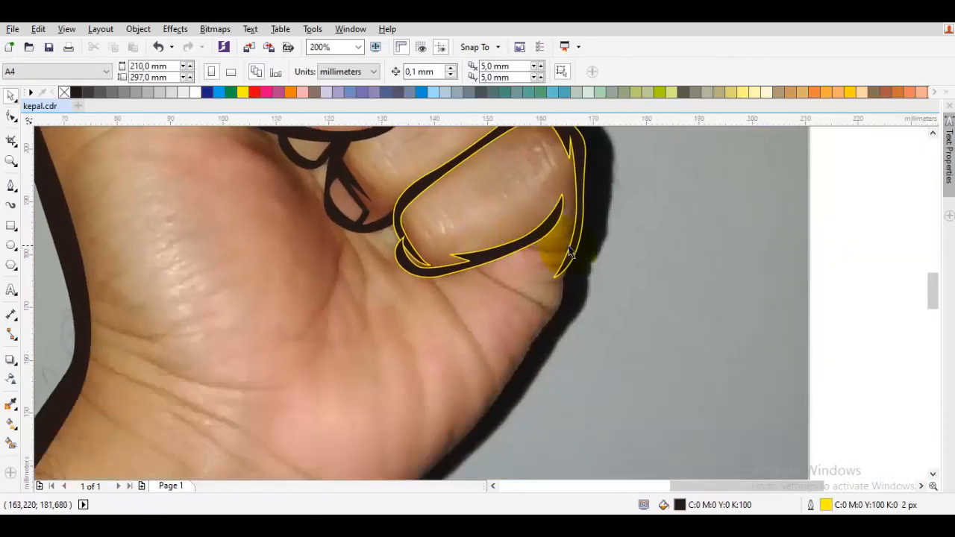
pyautogui.scroll(1, 570, 253)
pyautogui.press('space')
pyautogui.click(565, 296)
pyautogui.moveTo(539, 313); pyautogui.dragTo(529, 316)
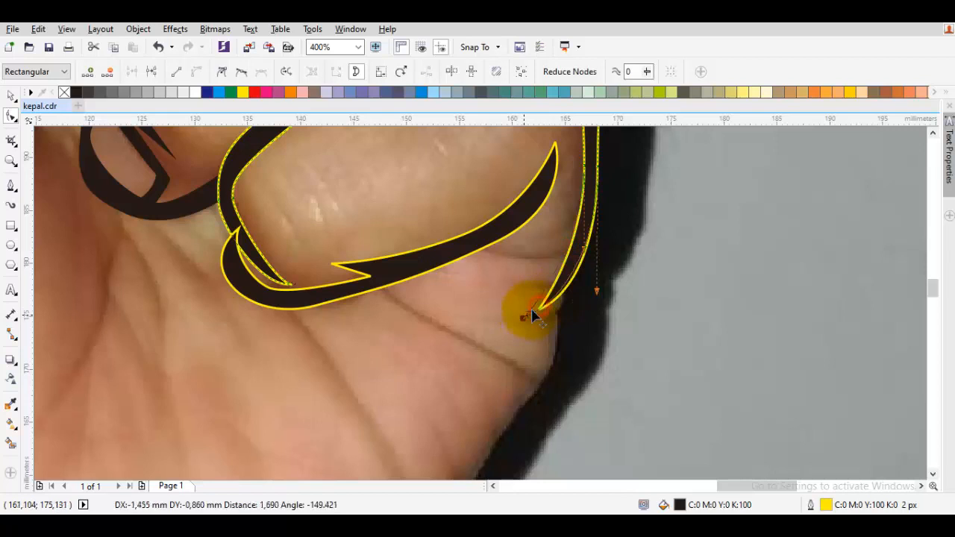
pyautogui.scroll(1, 592, 264)
pyautogui.moveTo(538, 240); pyautogui.dragTo(524, 237)
# Step: Trace the palm's outer edge with the Pen tool from the little finger outline down to the wrist, adding a pointed wrist crease
pyautogui.scroll(-3, 576, 190)
pyautogui.scroll(2, 558, 221)
pyautogui.press('F5')
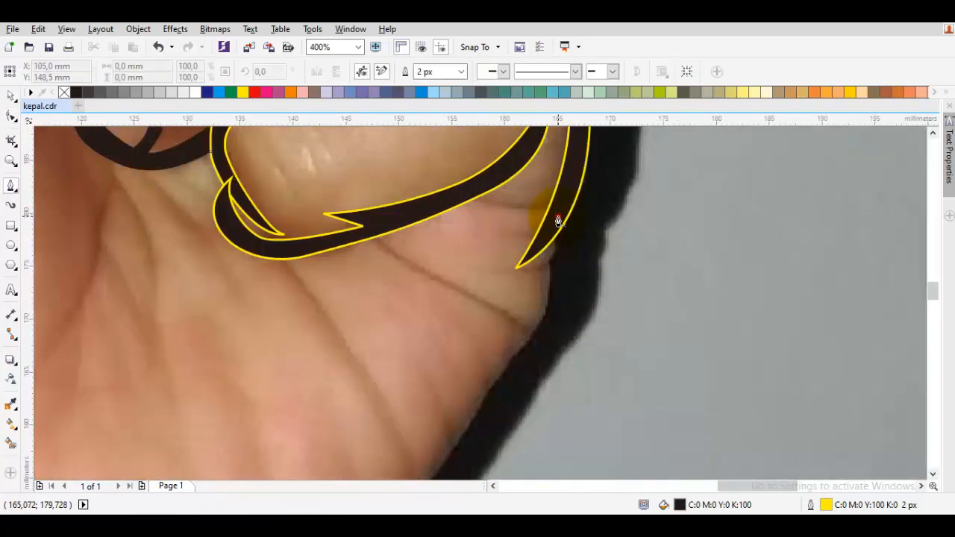
pyautogui.scroll(-1, 541, 248)
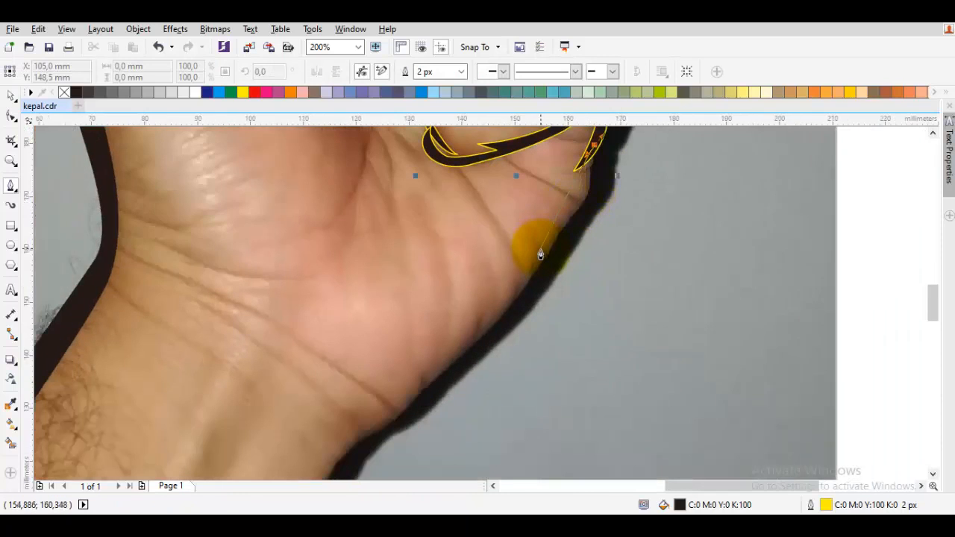
pyautogui.moveTo(540, 255); pyautogui.dragTo(484, 325)
pyautogui.moveTo(412, 416); pyautogui.dragTo(580, 270)
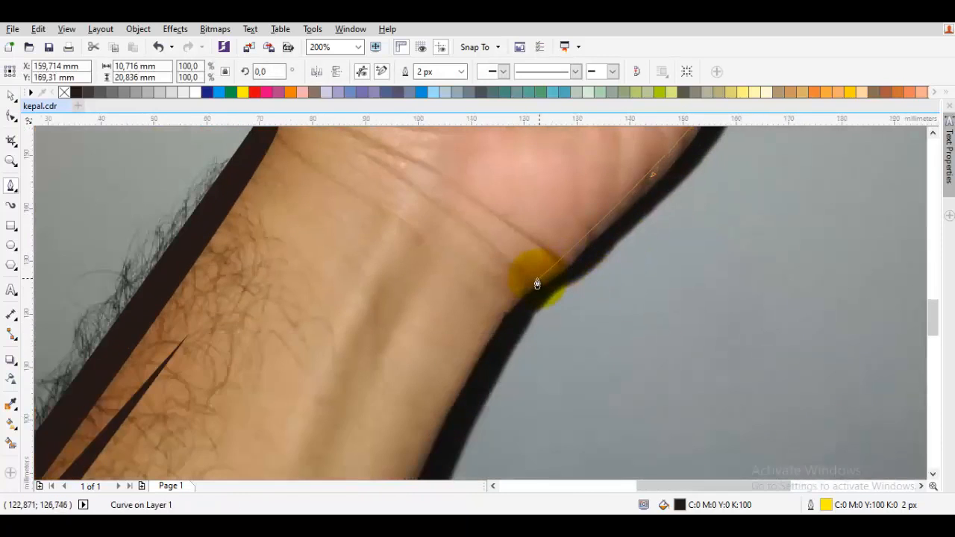
pyautogui.moveTo(526, 283); pyautogui.dragTo(556, 299)
# Step: Trace the outer contour of the palm edge back up to the little finger outline, close the shape and deselect it
pyautogui.moveTo(713, 160); pyautogui.dragTo(518, 304)
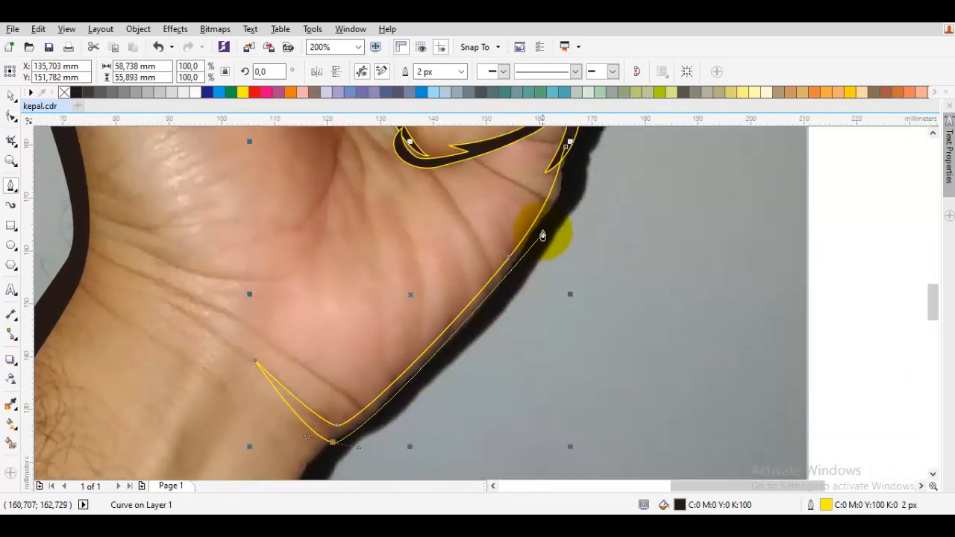
pyautogui.moveTo(543, 229)
pyautogui.mouseDown()
pyautogui.moveTo(587, 174)
pyautogui.moveTo(588, 157)
pyautogui.moveTo(553, 216)
pyautogui.mouseUp()
pyautogui.scroll(1, 574, 140)
pyautogui.moveTo(546, 171); pyautogui.dragTo(539, 235)
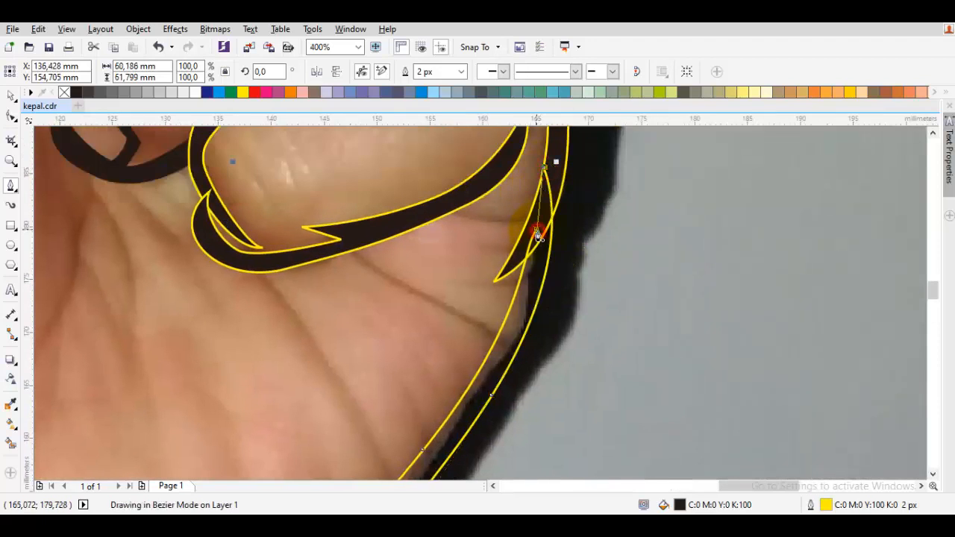
pyautogui.click(538, 230)
pyautogui.press('space')
pyautogui.scroll(-2, 539, 233)
pyautogui.click(612, 342)
# Step: Trace the forearm's inner contour from the wrist corner down to the photo's bottom edge and across the width of the line
pyautogui.moveTo(440, 417); pyautogui.dragTo(584, 256)
pyautogui.press('space')
pyautogui.scroll(1, 566, 253)
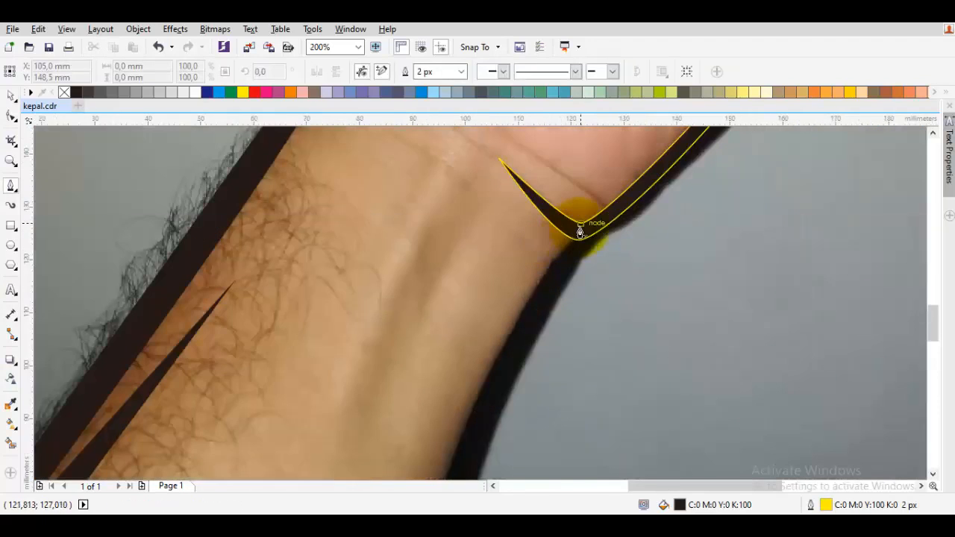
pyautogui.scroll(2, 580, 232)
pyautogui.scroll(-3, 488, 238)
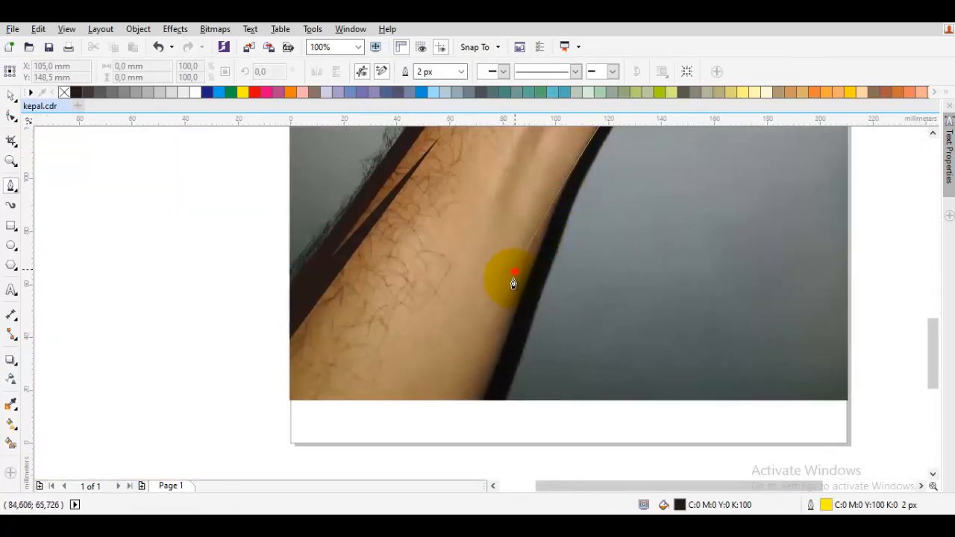
pyautogui.moveTo(515, 272); pyautogui.dragTo(473, 371)
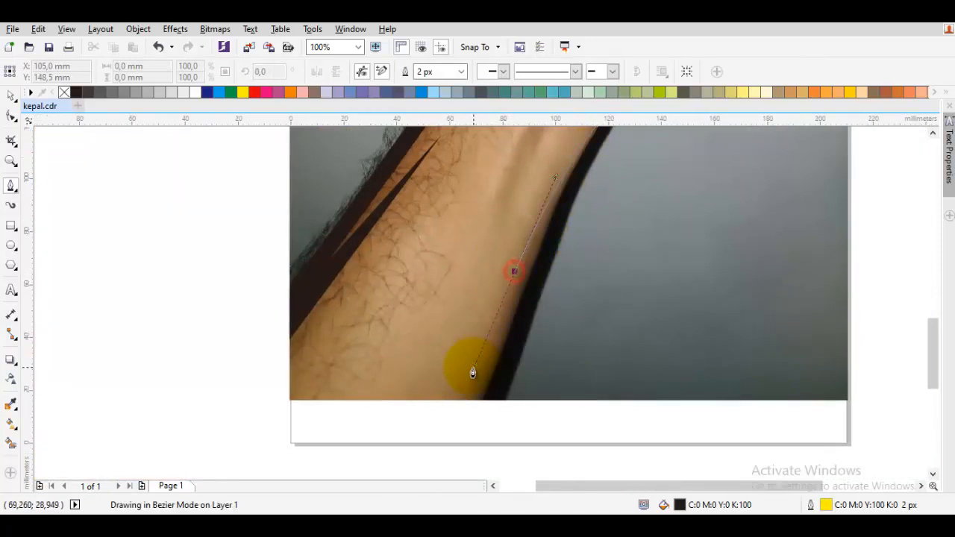
pyautogui.doubleClick(472, 368)
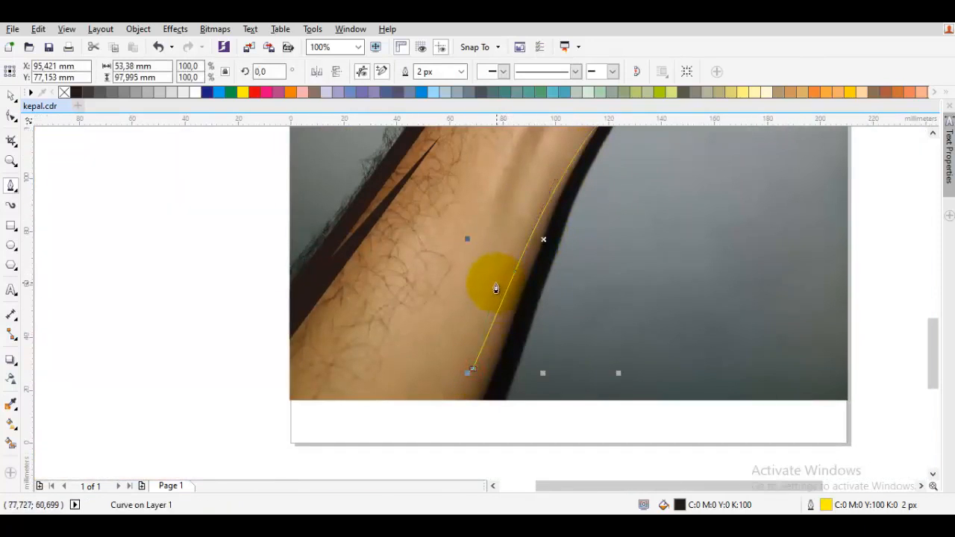
pyautogui.click(496, 289)
pyautogui.scroll(1, 456, 373)
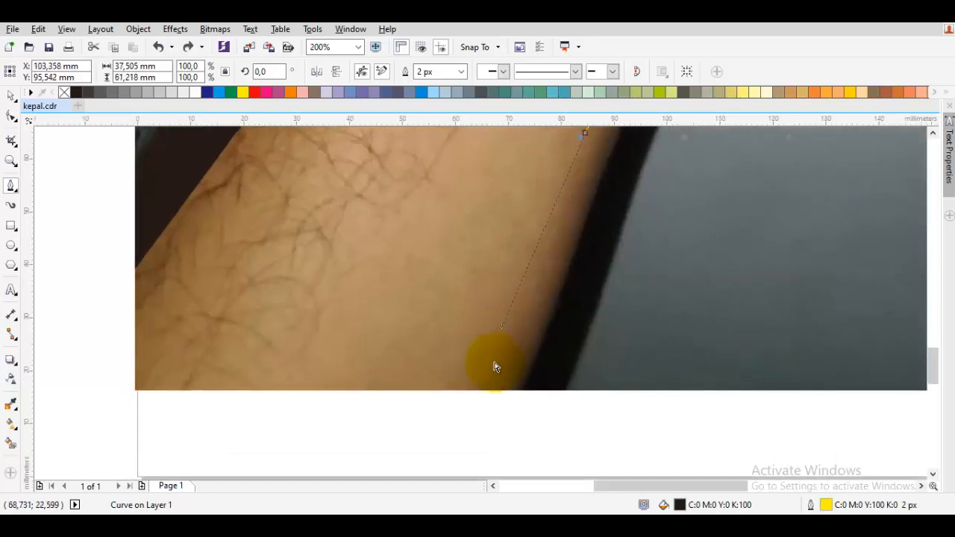
pyautogui.moveTo(479, 393); pyautogui.dragTo(525, 402)
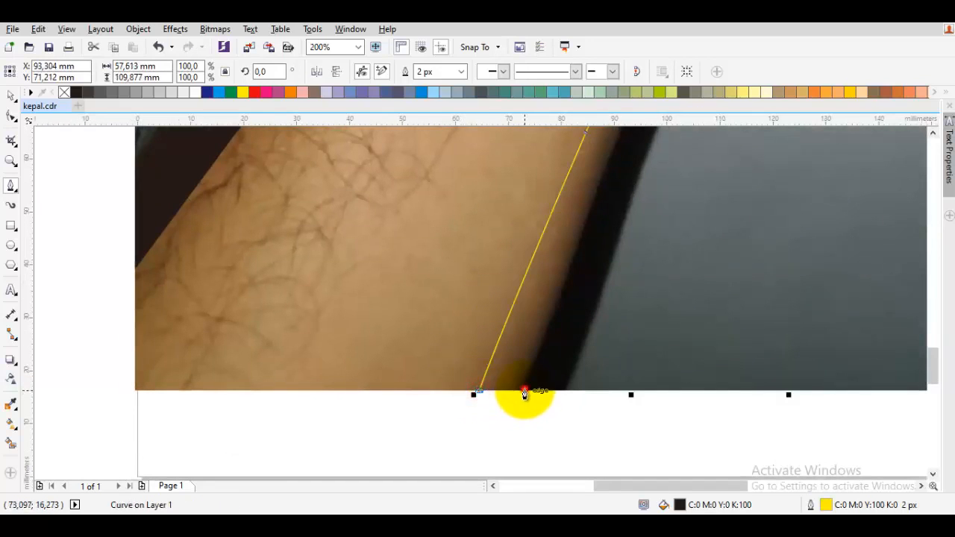
# Step: Trace the forearm's outer contour back up to the wrist corner and close the shape at its starting node
pyautogui.scroll(-1, 525, 394)
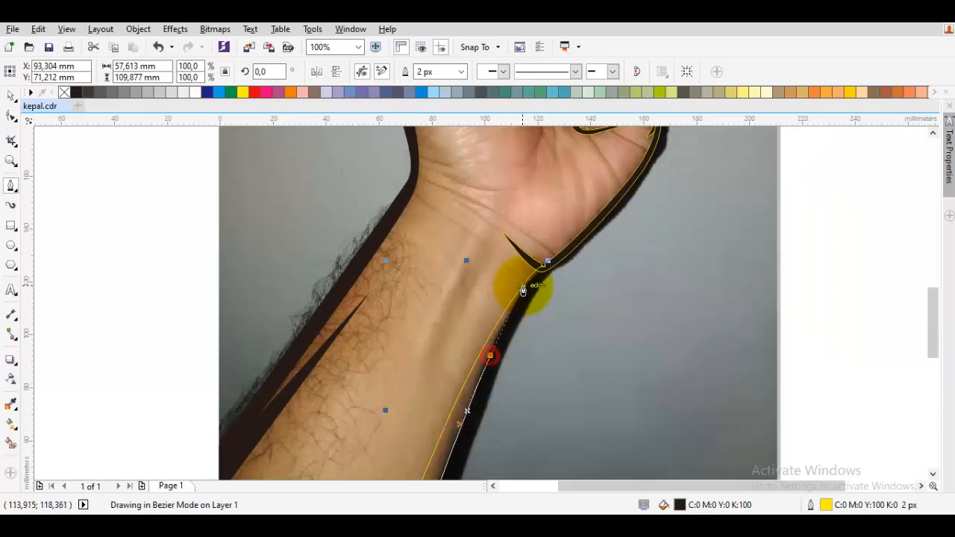
pyautogui.click(548, 266)
pyautogui.scroll(1, 551, 272)
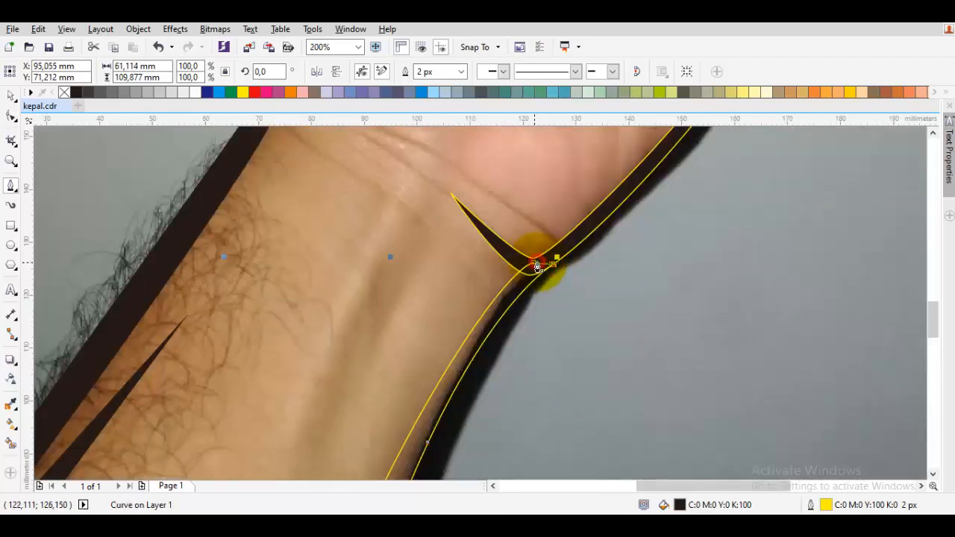
pyautogui.scroll(-1, 537, 266)
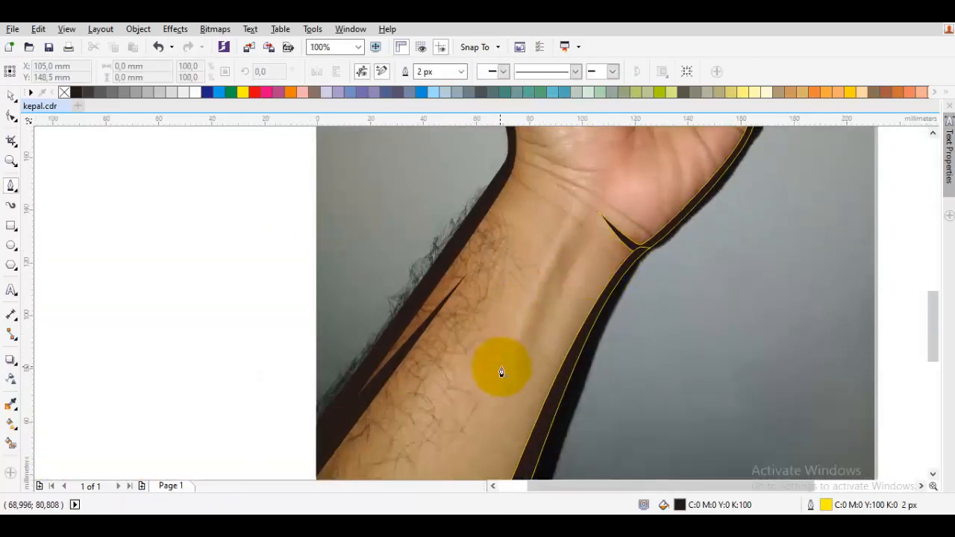
# Step: Draw a slim curved tendon stroke, pointed at both ends and about 68 mm tall, on the inner forearm below the wrist
pyautogui.moveTo(502, 368); pyautogui.dragTo(506, 334)
pyautogui.click(585, 185)
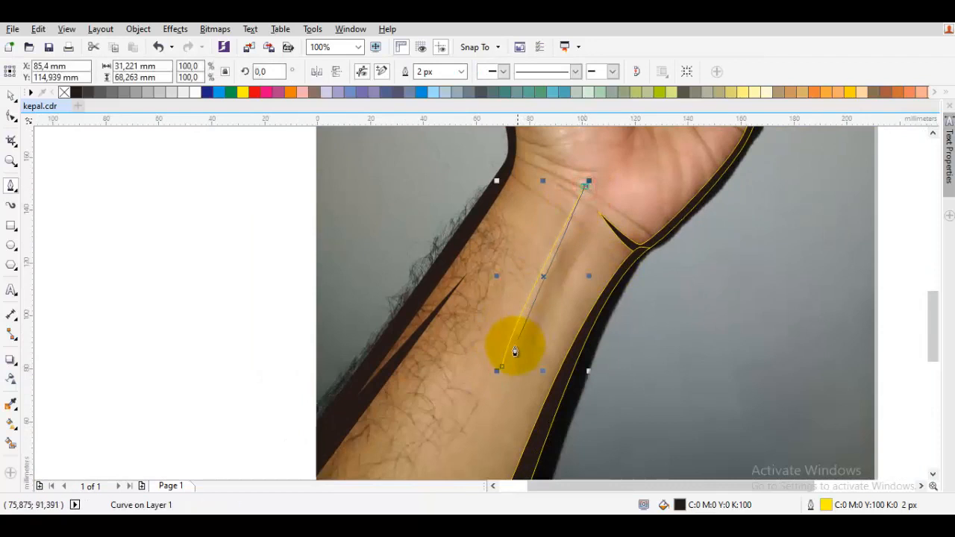
pyautogui.moveTo(502, 367)
pyautogui.mouseDown()
pyautogui.moveTo(509, 262)
pyautogui.moveTo(500, 290)
pyautogui.moveTo(519, 359)
pyautogui.mouseUp()
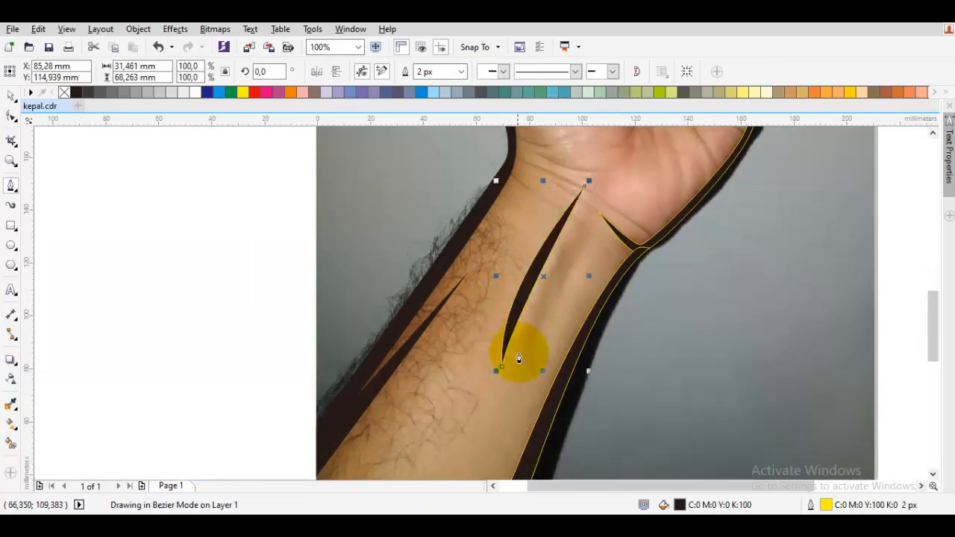
pyautogui.click(524, 353)
pyautogui.click(582, 208)
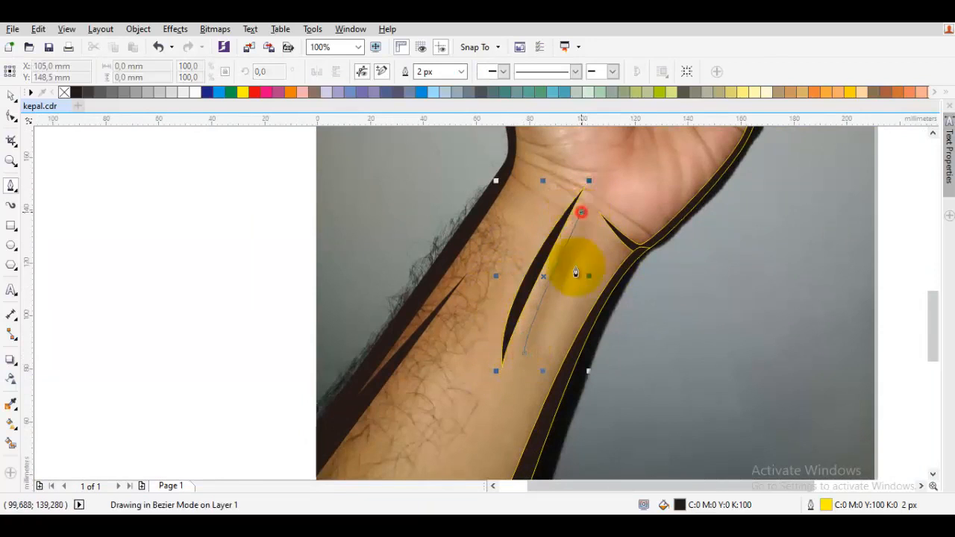
pyautogui.hotkey('ctrl', 'z')
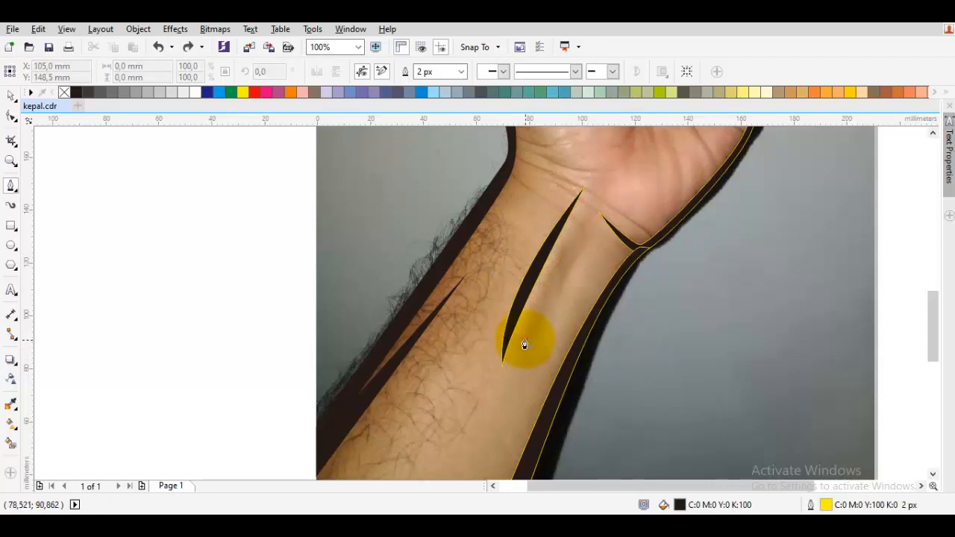
# Step: Draw a second, slimmer tendon stroke about 45 mm tall beside the first one on the inner forearm
pyautogui.moveTo(525, 341); pyautogui.dragTo(546, 261)
pyautogui.click(581, 222)
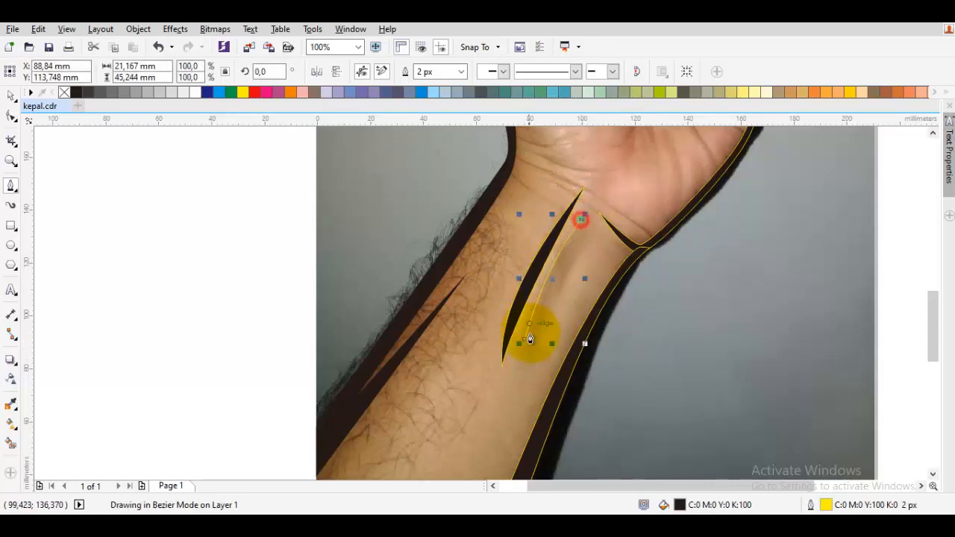
pyautogui.moveTo(528, 343); pyautogui.dragTo(574, 241)
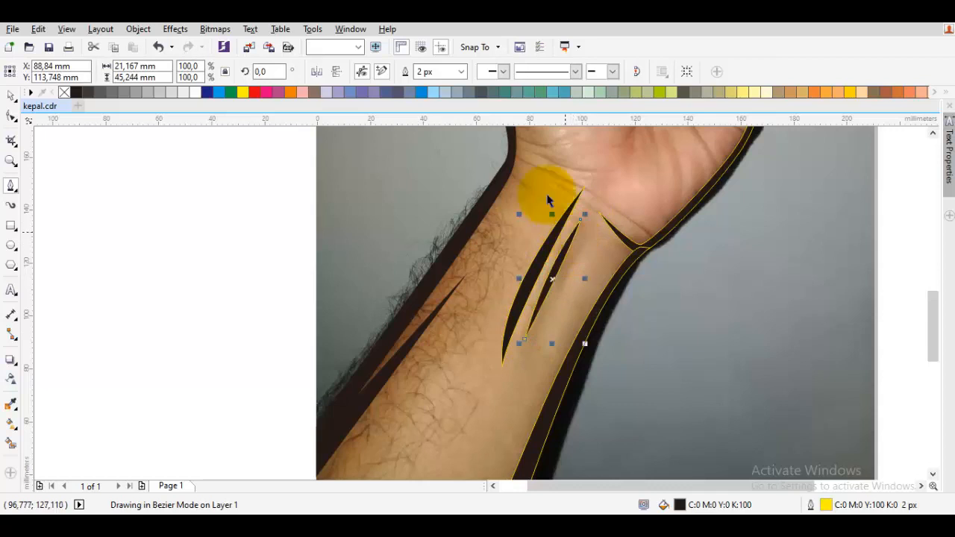
pyautogui.press('space')
# Step: Draw a curved, pointed wrist crease about 26 mm wide and 24 mm tall from the thumb-side outline into the heel of the palm
pyautogui.click(550, 183)
pyautogui.moveTo(550, 178); pyautogui.dragTo(556, 350)
pyautogui.press('space')
pyautogui.scroll(1, 556, 296)
pyautogui.moveTo(622, 326); pyautogui.dragTo(453, 303)
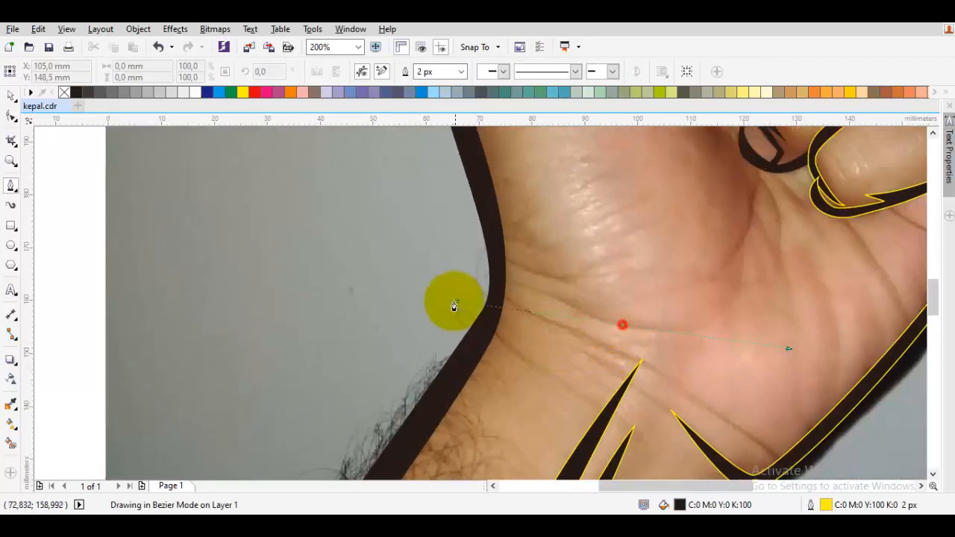
pyautogui.click(488, 202)
pyautogui.moveTo(498, 217); pyautogui.dragTo(514, 289)
pyautogui.hotkey('ctrl', 'z')
pyautogui.click(622, 327)
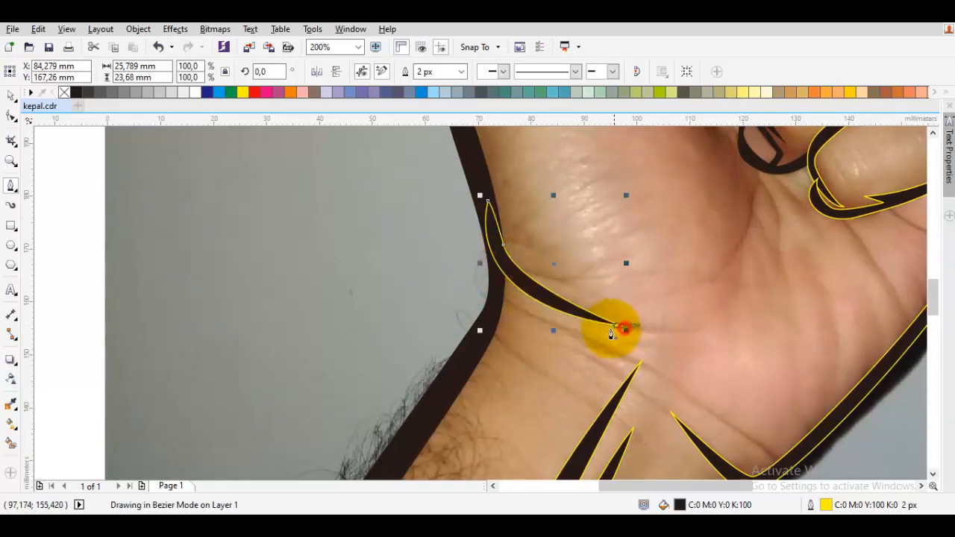
# Step: Draw a second curved wrist crease about 21 mm wide and 16 mm tall just below the first one, starting at the thumb-side outline
pyautogui.moveTo(599, 364); pyautogui.dragTo(512, 336)
pyautogui.click(488, 292)
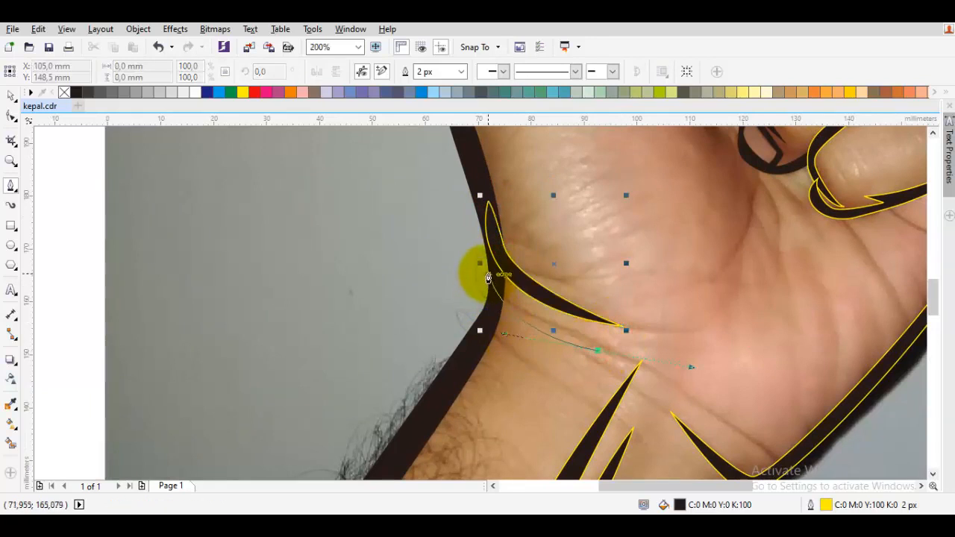
pyautogui.moveTo(485, 267); pyautogui.dragTo(495, 278)
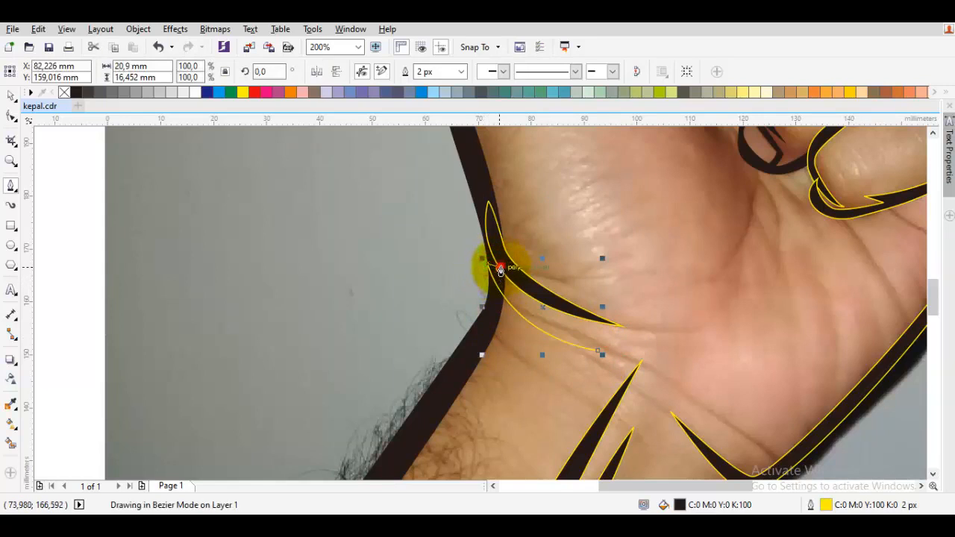
pyautogui.click(500, 270)
pyautogui.moveTo(598, 353)
pyautogui.mouseDown()
pyautogui.moveTo(522, 336)
pyautogui.moveTo(529, 329)
pyautogui.mouseUp()
pyautogui.press('space')
pyautogui.click(643, 338)
# Step: Draw a short pointed crease stroke at the heel of the palm beside the little-finger-side wrist corner and deselect it
pyautogui.moveTo(644, 340); pyautogui.dragTo(443, 242)
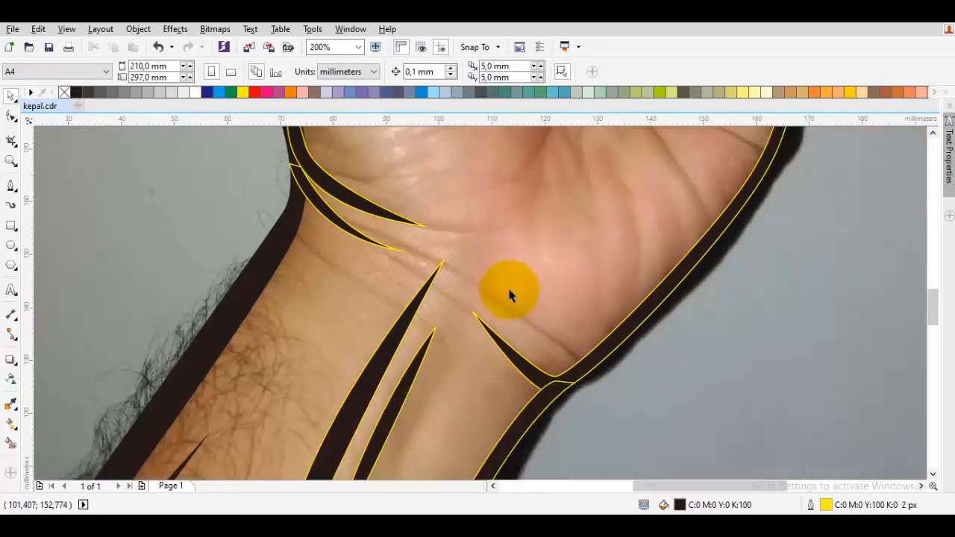
pyautogui.press('space')
pyautogui.moveTo(523, 316); pyautogui.dragTo(490, 336)
pyautogui.click(446, 288)
pyautogui.moveTo(453, 289); pyautogui.dragTo(499, 312)
pyautogui.press('space')
pyautogui.press('Escape')
# Step: Draw a slim curved crease on the ring finger's knuckle and a short one joining its outer outline
pyautogui.scroll(-2, 502, 312)
pyautogui.scroll(3, 524, 233)
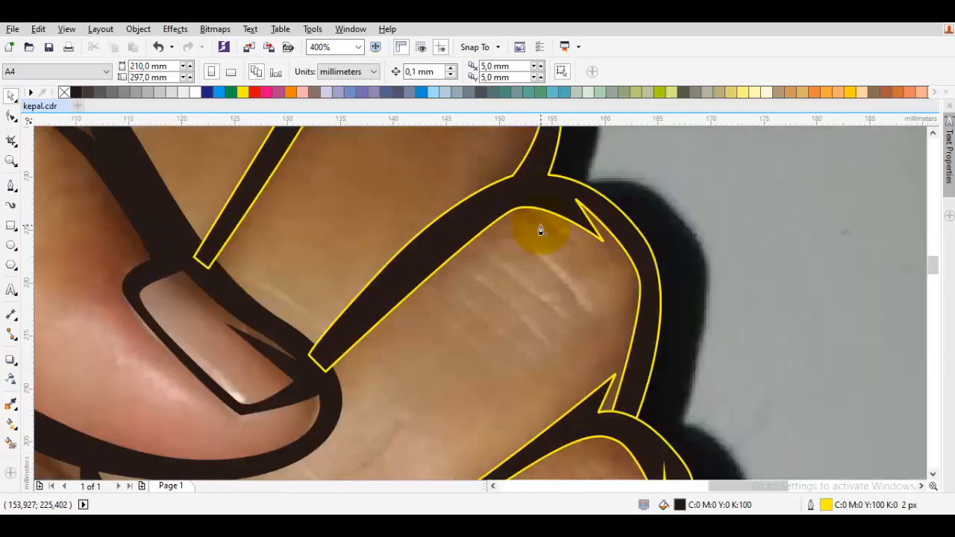
pyautogui.press('space')
pyautogui.moveTo(514, 240)
pyautogui.mouseDown()
pyautogui.moveTo(610, 288)
pyautogui.moveTo(604, 320)
pyautogui.moveTo(653, 282)
pyautogui.moveTo(619, 319)
pyautogui.mouseUp()
pyautogui.click(605, 342)
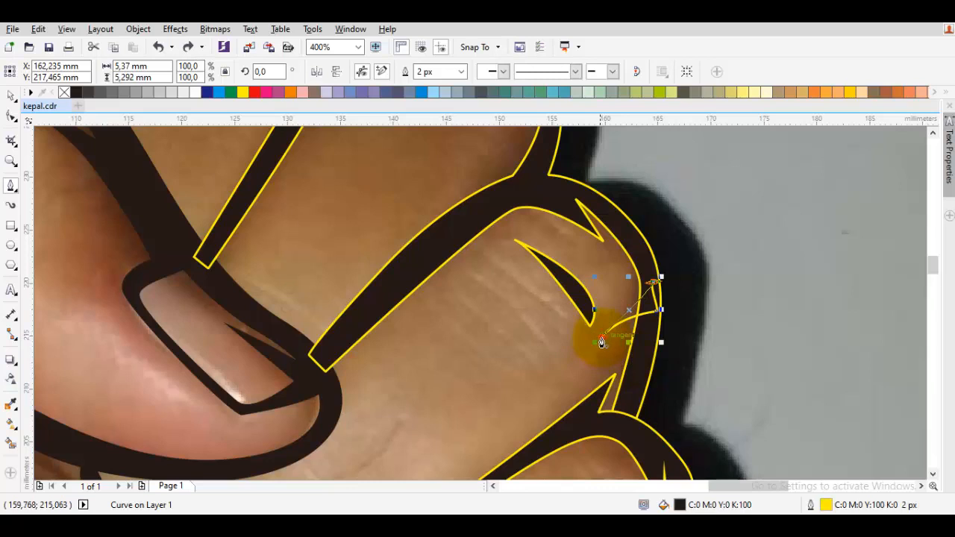
pyautogui.press('Escape')
pyautogui.press('space')
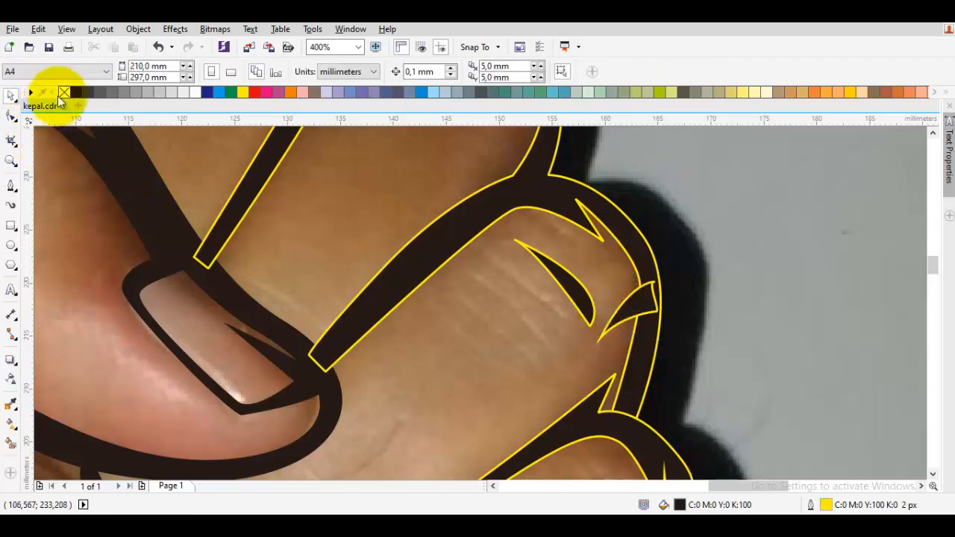
# Step: Move the photo aside to inspect the line art on the blank page, and undo the move
pyautogui.scroll(-5, 388, 202)
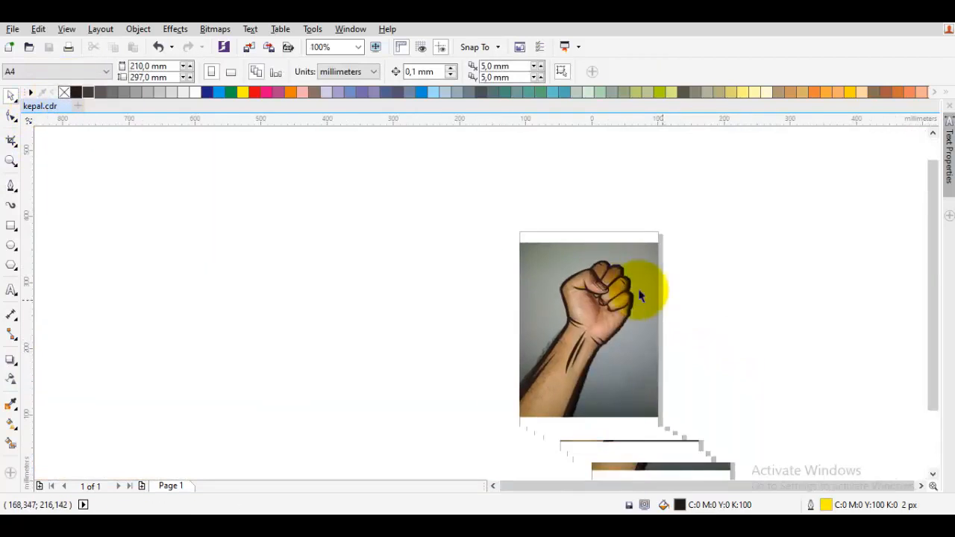
pyautogui.moveTo(619, 373); pyautogui.dragTo(428, 373)
pyautogui.click(752, 338)
pyautogui.scroll(2, 635, 287)
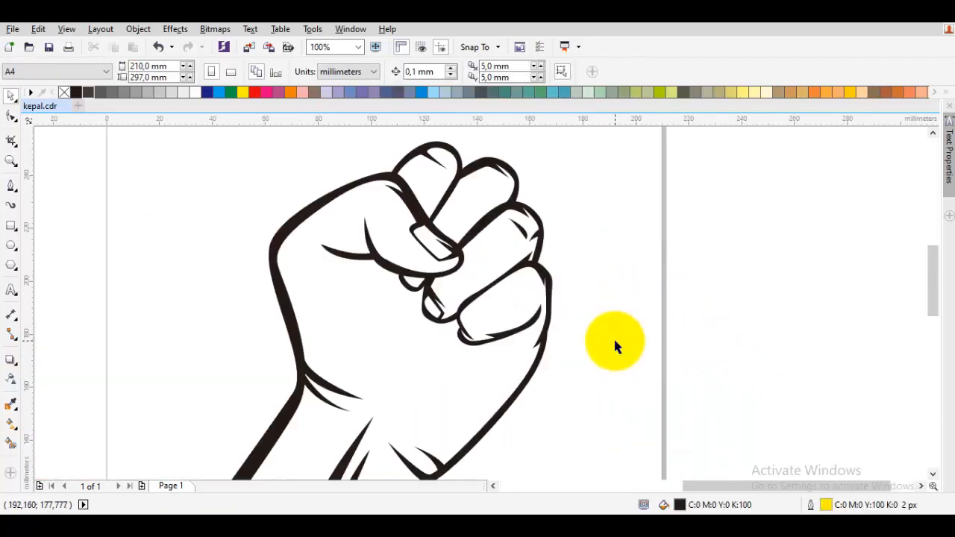
pyautogui.hotkey('ctrl', 'z')
# Step: Thicken the outer line beside the little finger by moving its inner node about 0.6 mm toward the finger
pyautogui.scroll(4, 551, 327)
pyautogui.click(624, 325)
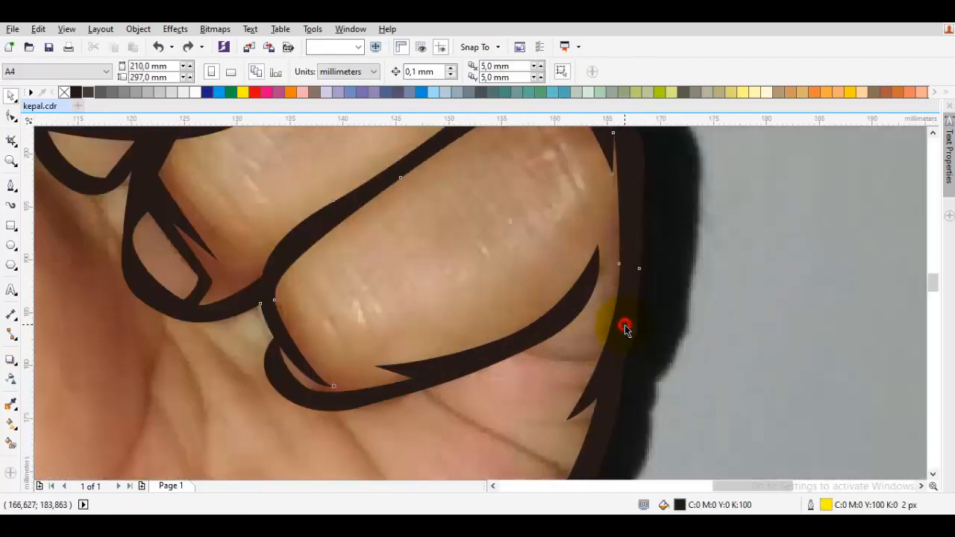
pyautogui.press('F10')
pyautogui.scroll(1, 648, 273)
pyautogui.moveTo(635, 274)
pyautogui.mouseDown()
pyautogui.moveTo(650, 291)
pyautogui.moveTo(626, 282)
pyautogui.moveTo(641, 286)
pyautogui.mouseUp()
pyautogui.hotkey('ctrl', 'z')
pyautogui.moveTo(592, 264); pyautogui.dragTo(581, 271)
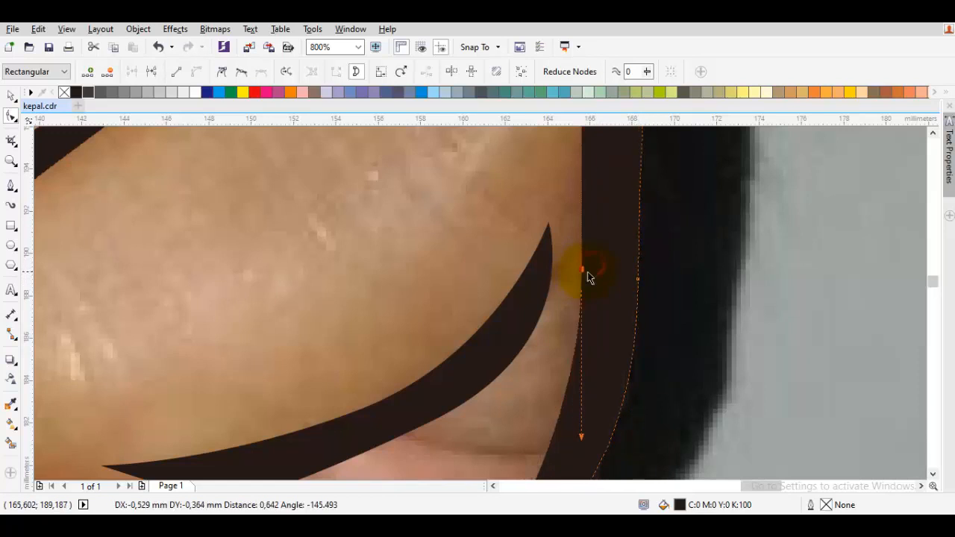
pyautogui.press('space')
pyautogui.press('Escape')
# Step: Widen the palm edge line by moving its outer contour node about 1.2 mm outward
pyautogui.scroll(-1, 583, 288)
pyautogui.moveTo(593, 463); pyautogui.dragTo(677, 296)
pyautogui.click(651, 286)
pyautogui.press('space')
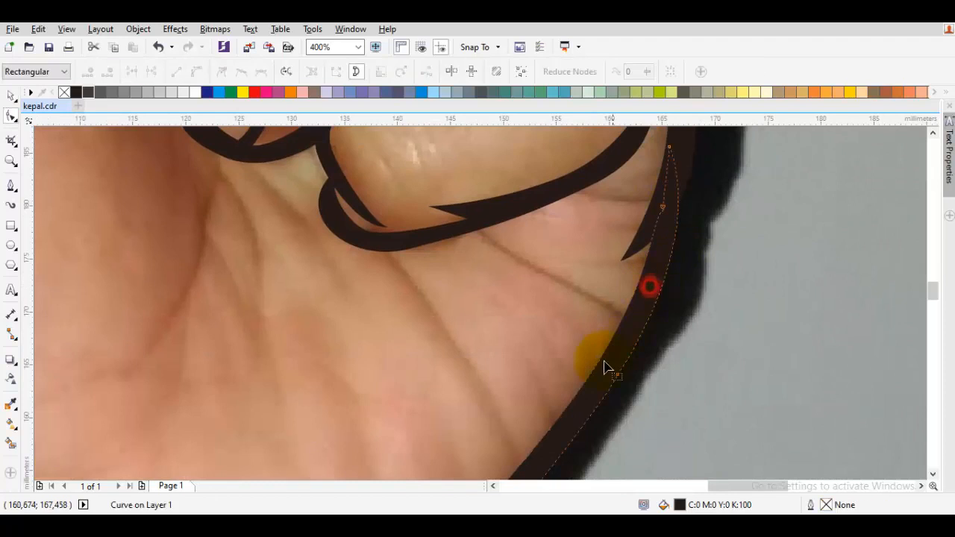
pyautogui.moveTo(612, 372); pyautogui.dragTo(650, 247)
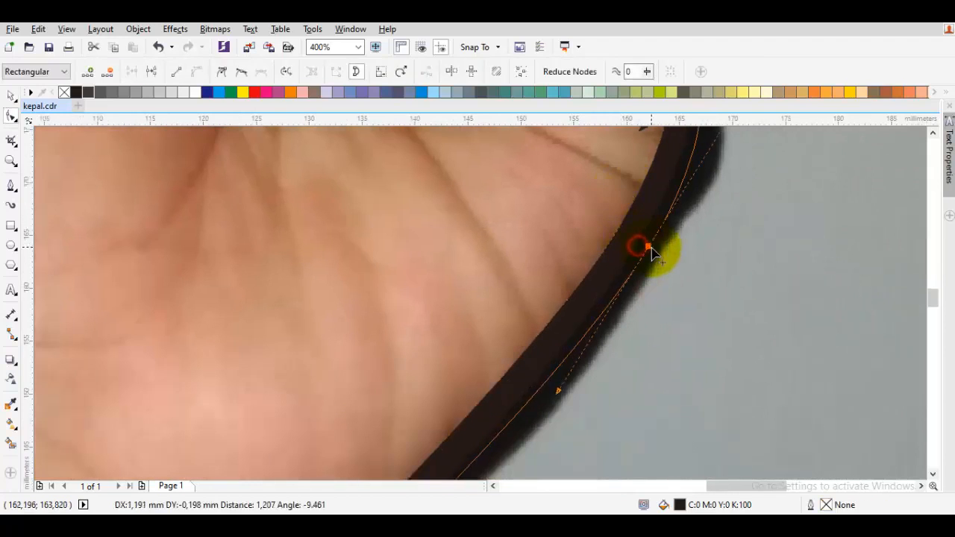
pyautogui.press('space')
pyautogui.press('Escape')
# Step: Draw a pointed, curved crease about 23 mm wide and 29 mm tall along the thumb mound beside the curled fingertips
pyautogui.scroll(-2, 660, 312)
pyautogui.press('p')
pyautogui.scroll(1, 555, 266)
pyautogui.moveTo(554, 271); pyautogui.dragTo(594, 310)
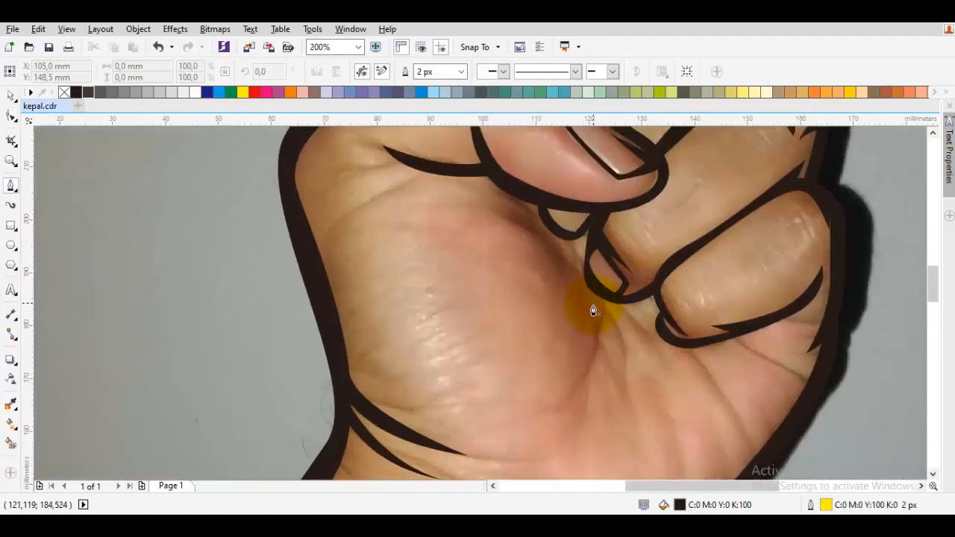
pyautogui.doubleClick(482, 196)
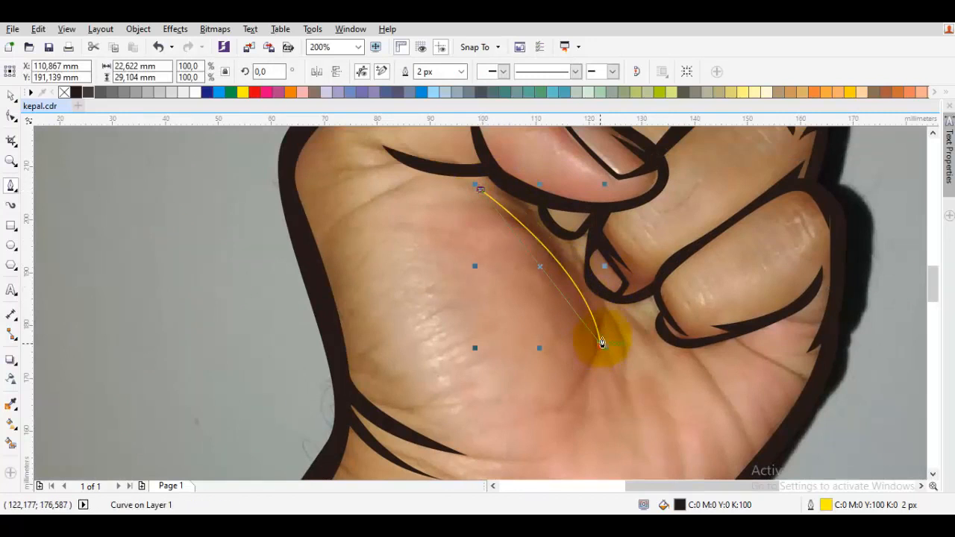
pyautogui.moveTo(602, 344); pyautogui.dragTo(619, 259)
pyautogui.moveTo(607, 226); pyautogui.dragTo(607, 224)
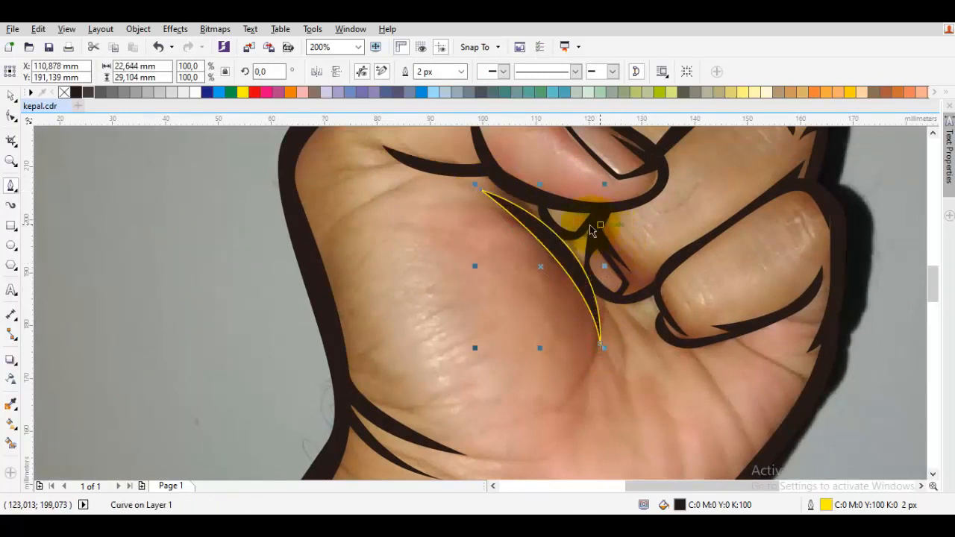
pyautogui.press('Escape')
pyautogui.scroll(2, 533, 237)
pyautogui.moveTo(534, 234); pyautogui.dragTo(541, 226)
pyautogui.press('Escape')
pyautogui.scroll(-3, 541, 226)
# Step: Draw a slim curved stroke pointed at both ends along the inner side of the thumb-side palm outline
pyautogui.moveTo(531, 293); pyautogui.dragTo(433, 179)
pyautogui.scroll(1, 426, 214)
pyautogui.moveTo(433, 220)
pyautogui.mouseDown()
pyautogui.moveTo(431, 197)
pyautogui.moveTo(438, 342)
pyautogui.mouseUp()
pyautogui.click(489, 367)
pyautogui.press('space')
# Step: Remove the yellow outlines from all shapes and deselect them
pyautogui.click(178, 143)
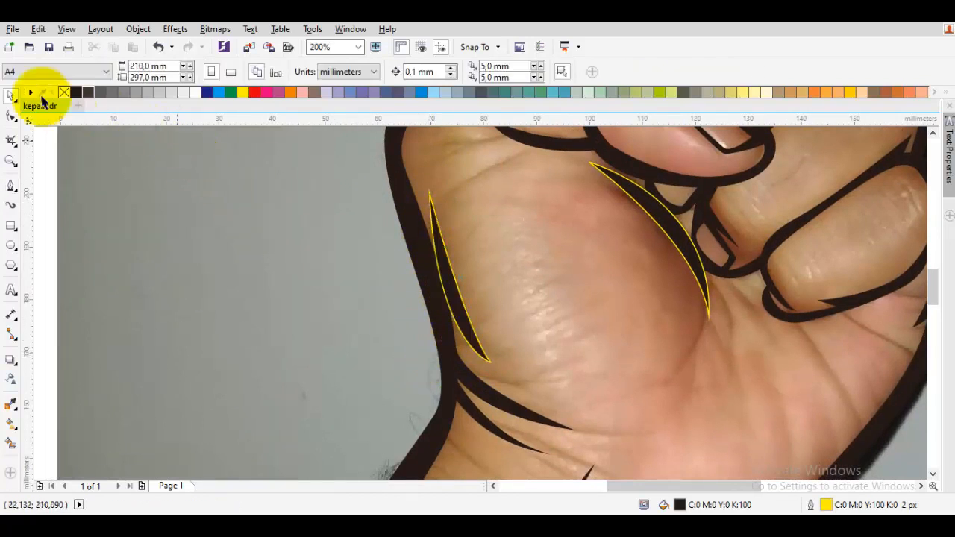
pyautogui.hotkey('ctrl', 'a')
pyautogui.rightClick(62, 92)
pyautogui.click(244, 225)
# Step: Reshape the thumb-side forearm line by lowering its notch tip and its lower corner node at the photo's edge
pyautogui.scroll(-2, 240, 241)
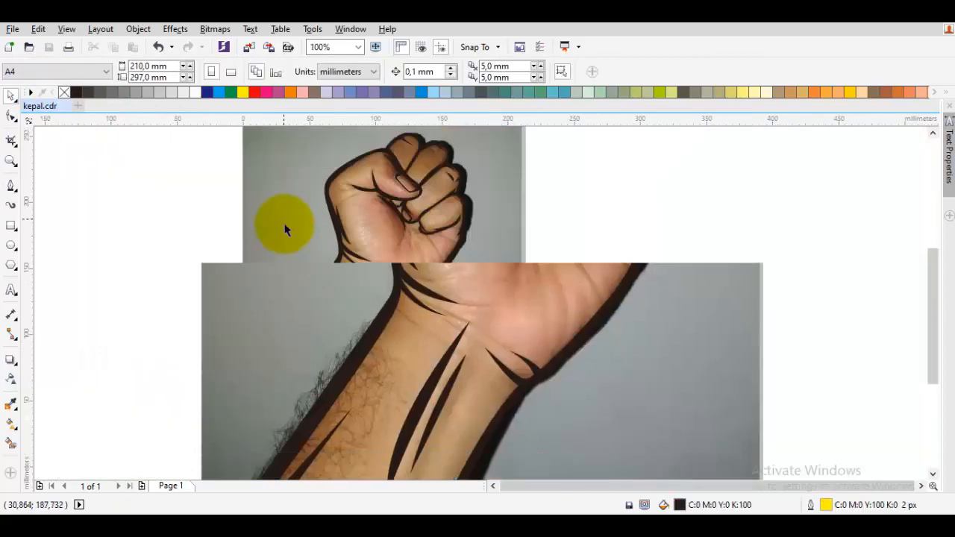
pyautogui.scroll(1, 290, 314)
pyautogui.moveTo(291, 315); pyautogui.dragTo(301, 222)
pyautogui.doubleClick(306, 232)
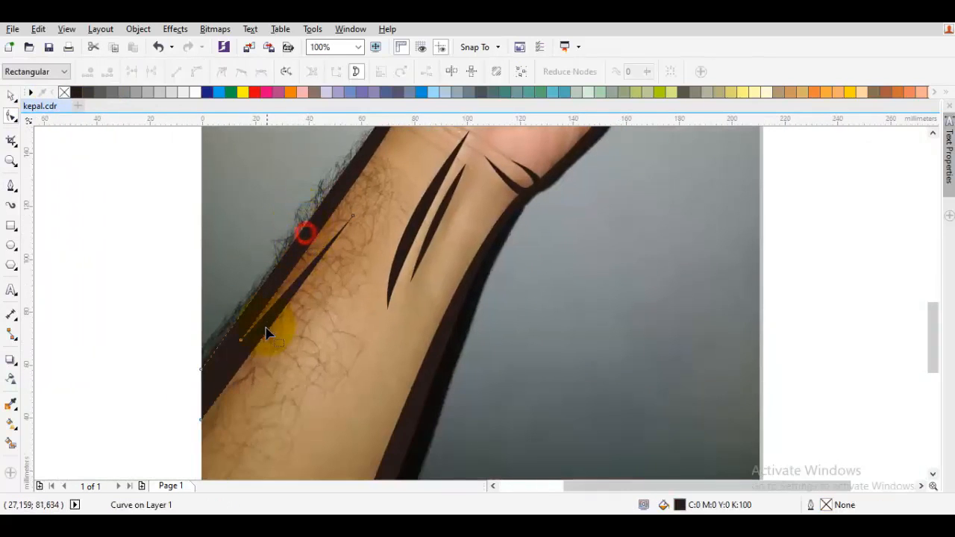
pyautogui.scroll(2, 265, 330)
pyautogui.moveTo(187, 377); pyautogui.dragTo(187, 384)
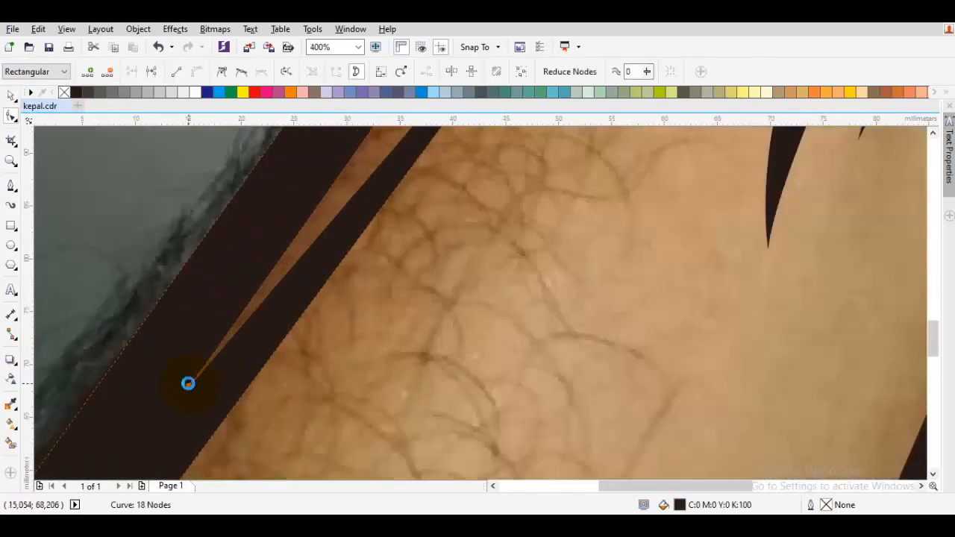
pyautogui.scroll(-2, 213, 324)
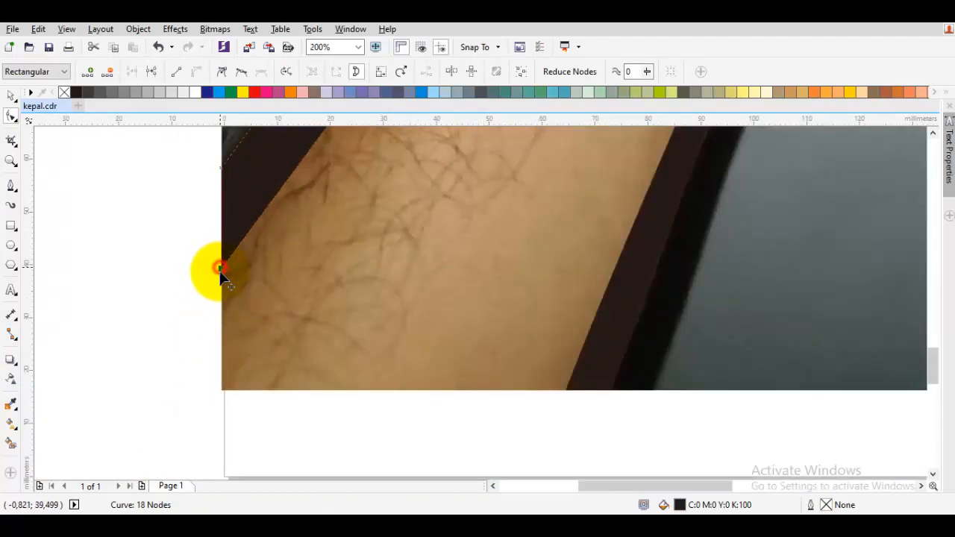
pyautogui.moveTo(220, 270); pyautogui.dragTo(221, 286)
# Step: Widen the lower end of the opposite forearm line by moving its inner corner node along the photo's bottom edge
pyautogui.click(573, 384)
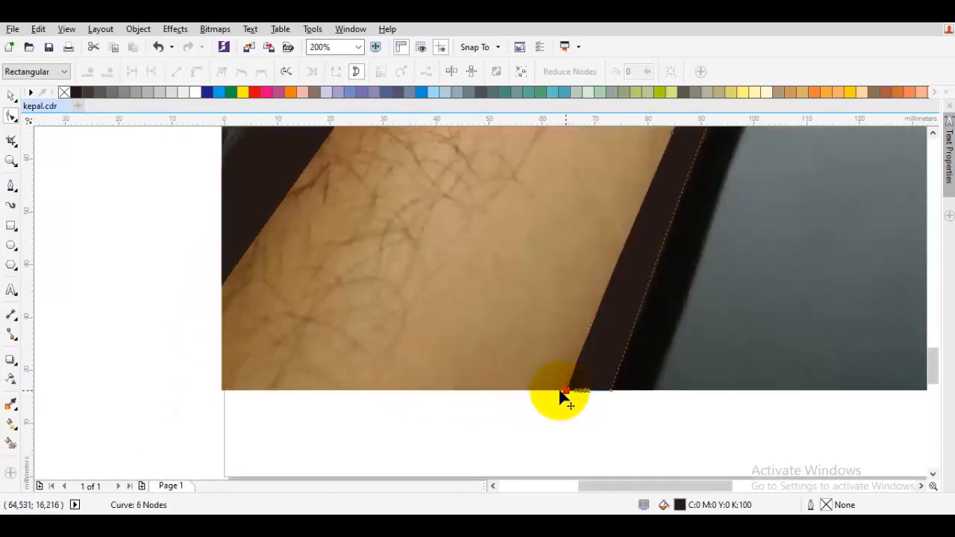
pyautogui.moveTo(560, 390); pyautogui.dragTo(539, 391)
pyautogui.press('space')
pyautogui.scroll(-1, 573, 367)
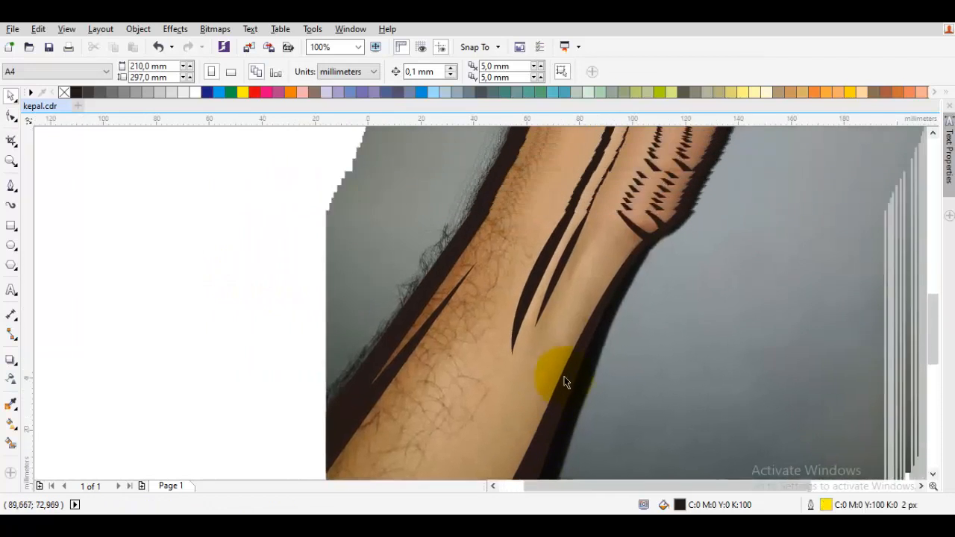
# Step: Draw a long tapered stroke about 33 mm wide and 65 mm tall along the inner side of the little-finger-side forearm line
pyautogui.press('space')
pyautogui.moveTo(593, 292); pyautogui.dragTo(616, 207)
pyautogui.scroll(1, 576, 291)
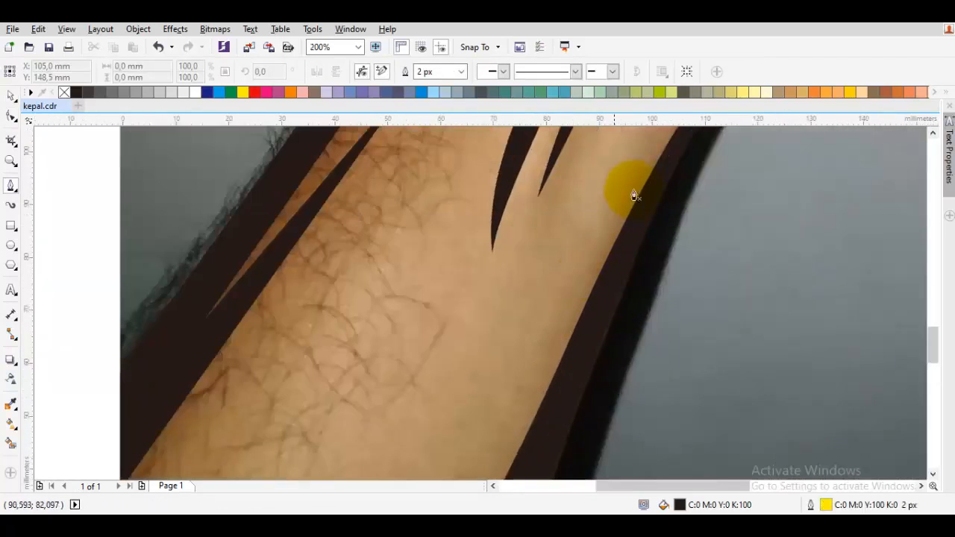
pyautogui.moveTo(642, 170); pyautogui.dragTo(585, 273)
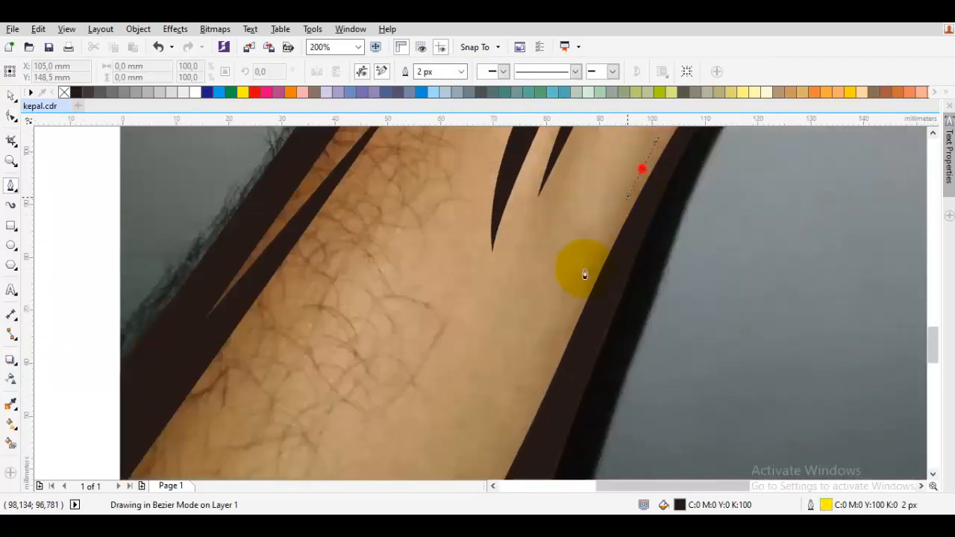
pyautogui.moveTo(567, 306); pyautogui.dragTo(531, 366)
pyautogui.moveTo(525, 412); pyautogui.dragTo(453, 432)
pyautogui.click(522, 361)
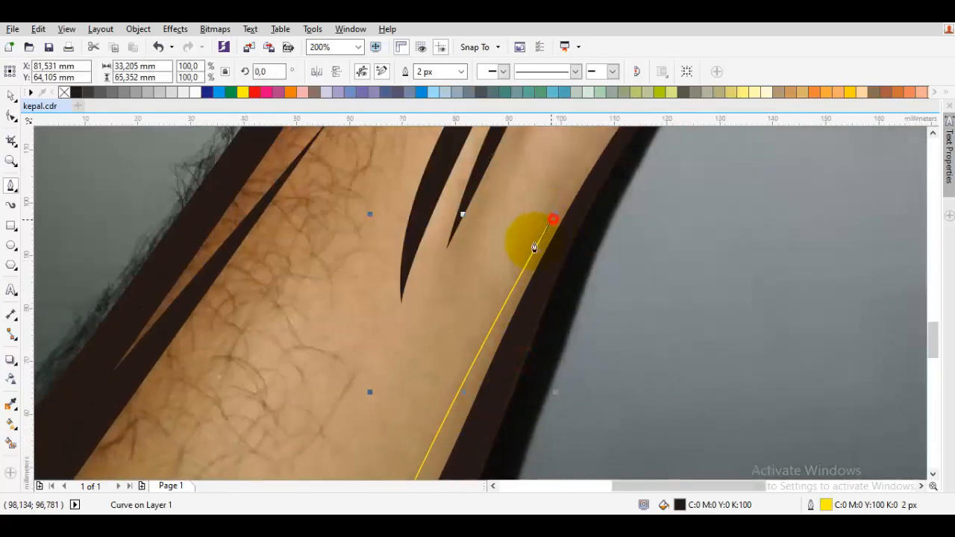
pyautogui.moveTo(535, 247)
pyautogui.mouseDown()
pyautogui.moveTo(449, 461)
pyautogui.moveTo(445, 397)
pyautogui.mouseUp()
pyautogui.press('space')
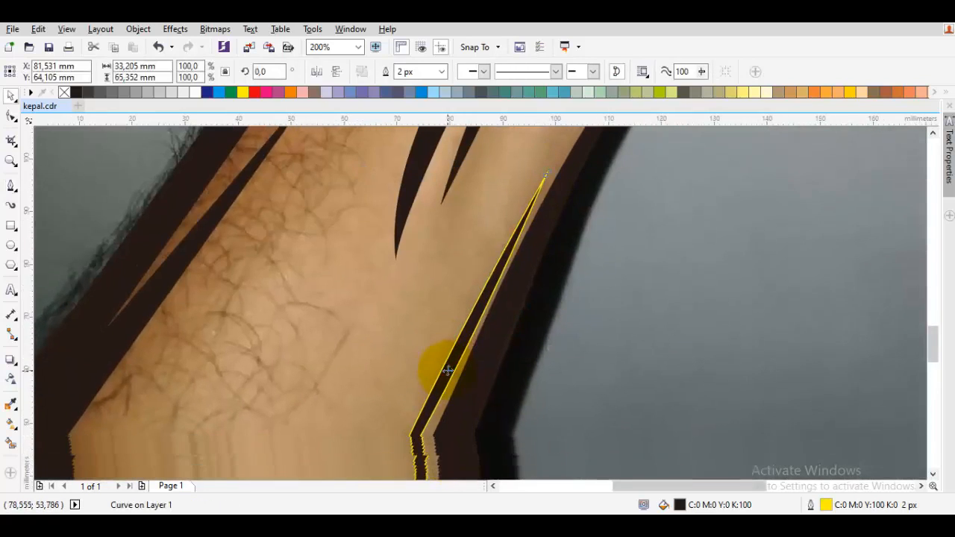
# Step: Rotate the new tapered forearm stroke slightly away from the forearm line and deselect it
pyautogui.click(448, 368)
pyautogui.scroll(1, 549, 195)
pyautogui.moveTo(550, 189); pyautogui.dragTo(528, 258)
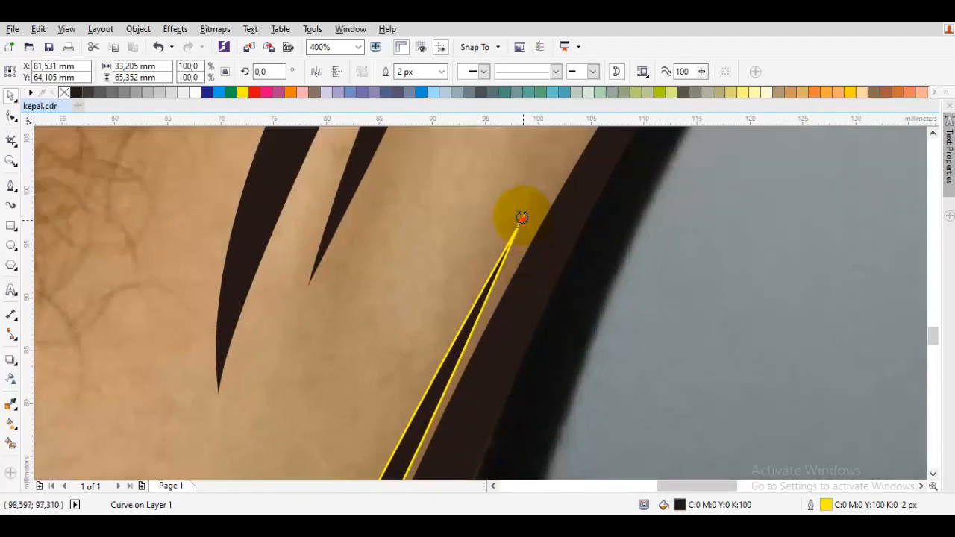
pyautogui.moveTo(523, 217); pyautogui.dragTo(521, 205)
pyautogui.press('Escape')
# Step: Select every object and remove the outlines so the new forearm stroke keeps only its black fill
pyautogui.doubleClick(12, 95)
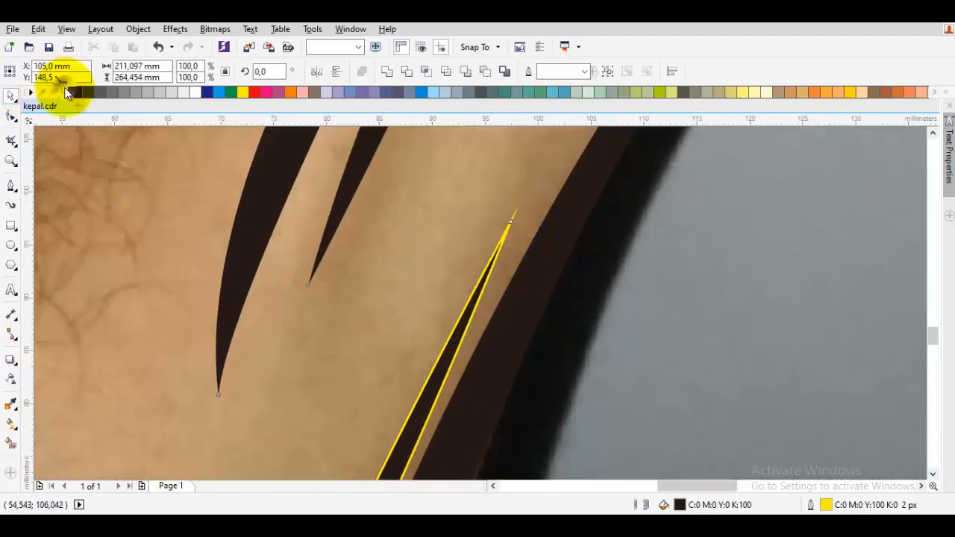
pyautogui.rightClick(65, 93)
pyautogui.press('Escape')
pyautogui.scroll(-3, 386, 245)
pyautogui.moveTo(395, 311); pyautogui.dragTo(393, 277)
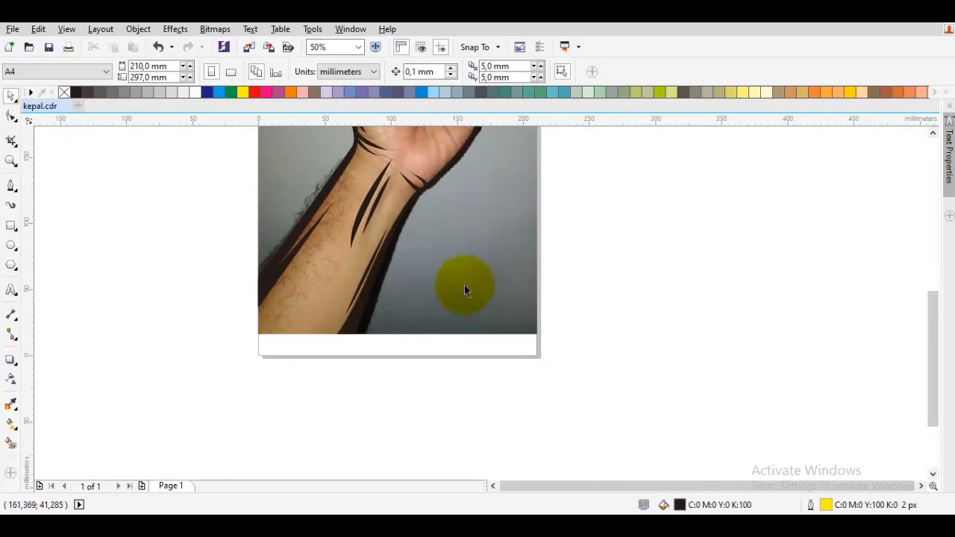
# Step: Move the photo aside to check the forearm strokes on their own, and undo the move
pyautogui.moveTo(465, 273); pyautogui.dragTo(223, 307)
pyautogui.moveTo(476, 294); pyautogui.dragTo(471, 318)
pyautogui.hotkey('ctrl', 'z')
# Step: Reshape the hooked end of the line under the little fingertip by moving its end node into the finger outline and adjusting its inner-edge node
pyautogui.scroll(3, 530, 273)
pyautogui.press('Escape')
pyautogui.scroll(1, 471, 317)
pyautogui.click(471, 314)
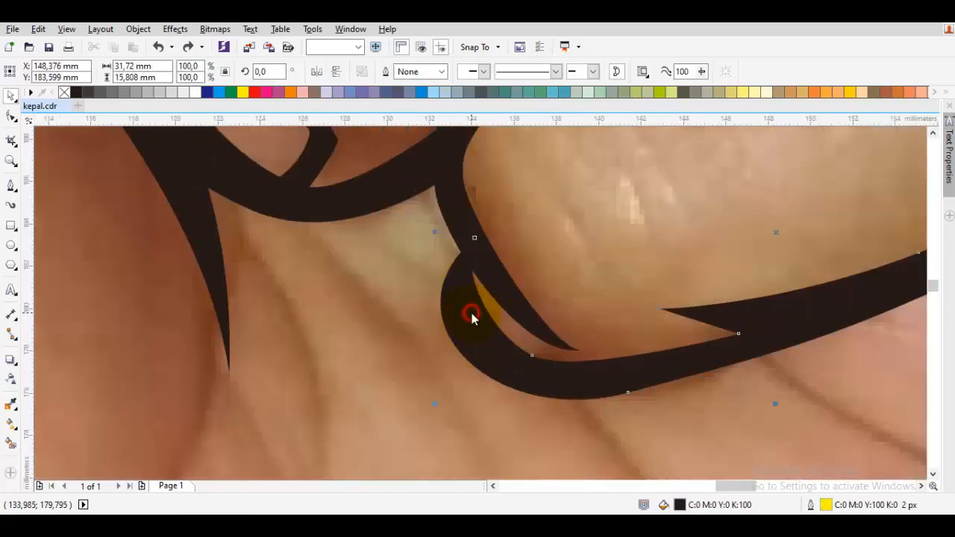
pyautogui.doubleClick(471, 314)
pyautogui.scroll(1, 476, 234)
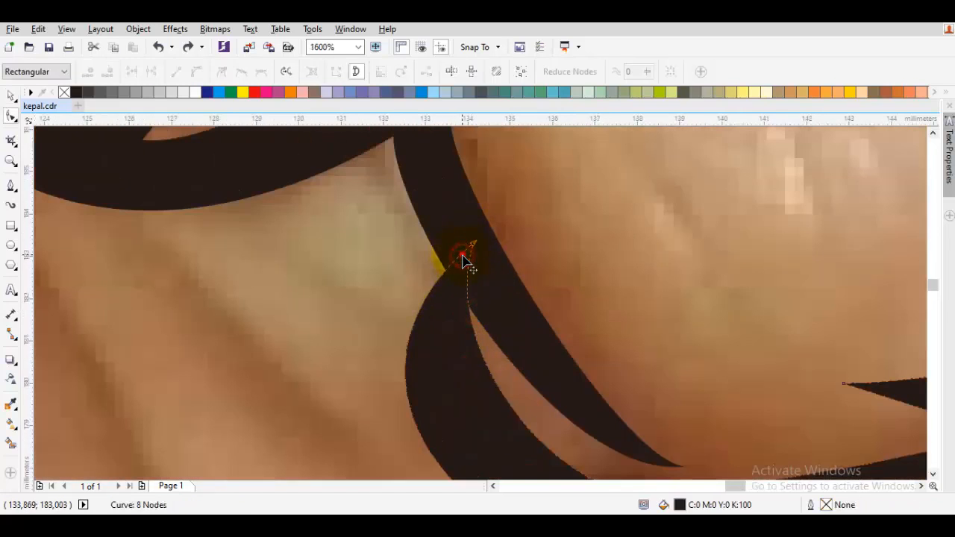
pyautogui.moveTo(463, 258); pyautogui.dragTo(439, 206)
pyautogui.scroll(-1, 458, 273)
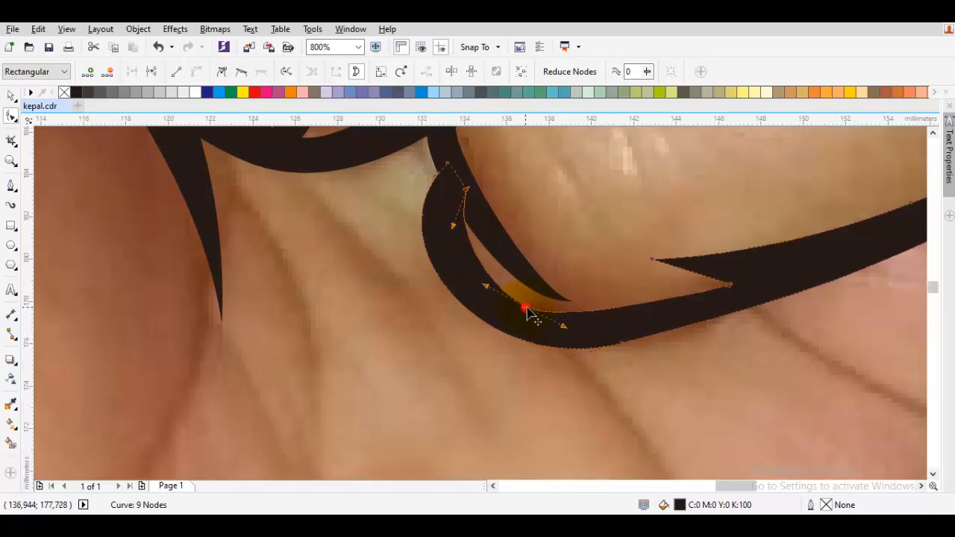
pyautogui.moveTo(532, 305); pyautogui.dragTo(562, 331)
# Step: Extend the little finger outline's lower tip farther along the hooked line and thicken the outline beside the fingertip
pyautogui.click(529, 275)
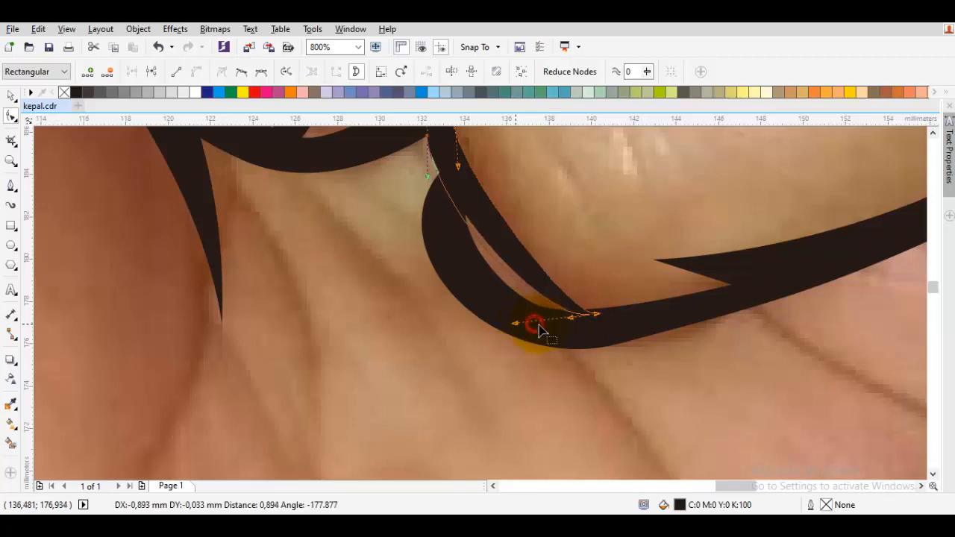
pyautogui.moveTo(540, 326); pyautogui.dragTo(619, 321)
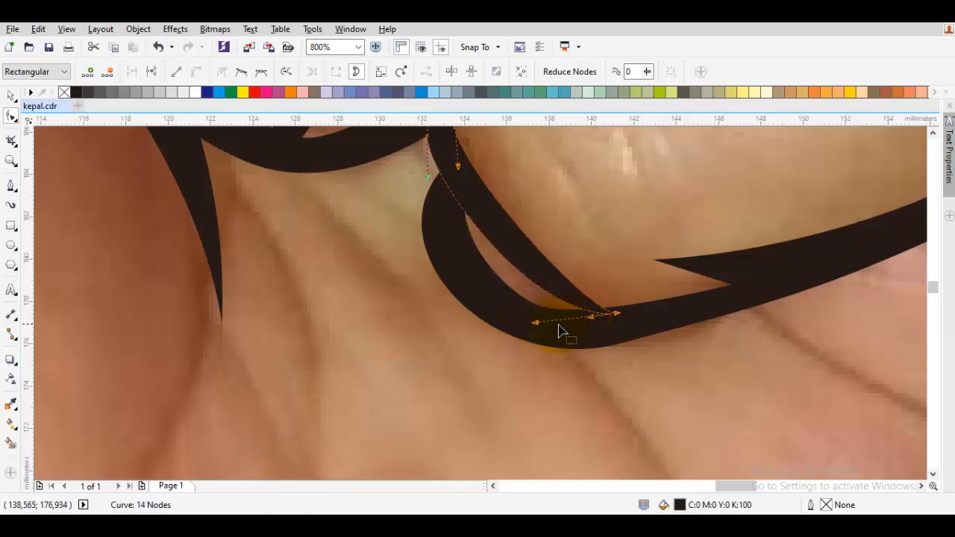
pyautogui.moveTo(517, 342); pyautogui.dragTo(531, 337)
pyautogui.moveTo(439, 183); pyautogui.dragTo(485, 323)
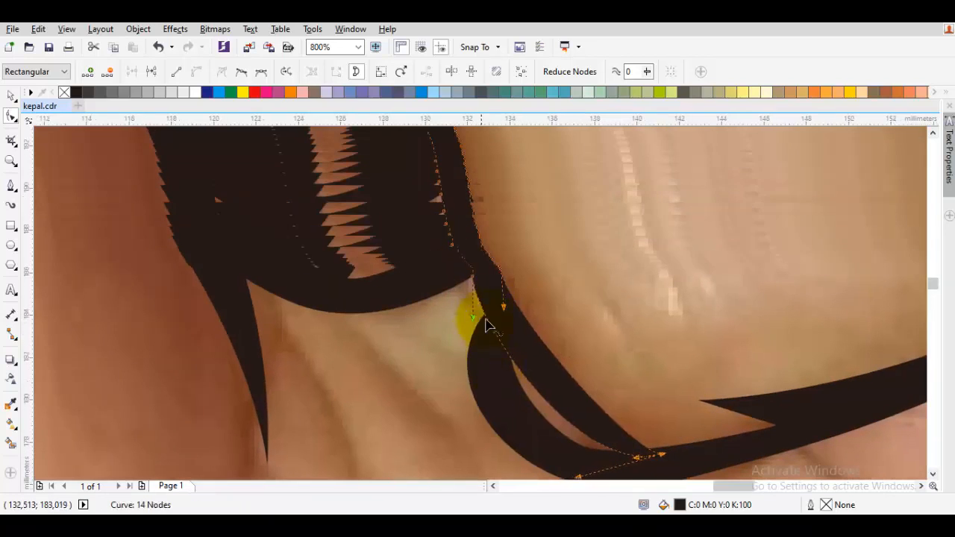
pyautogui.moveTo(517, 262); pyautogui.dragTo(518, 262)
pyautogui.press('space')
pyautogui.press('Escape')
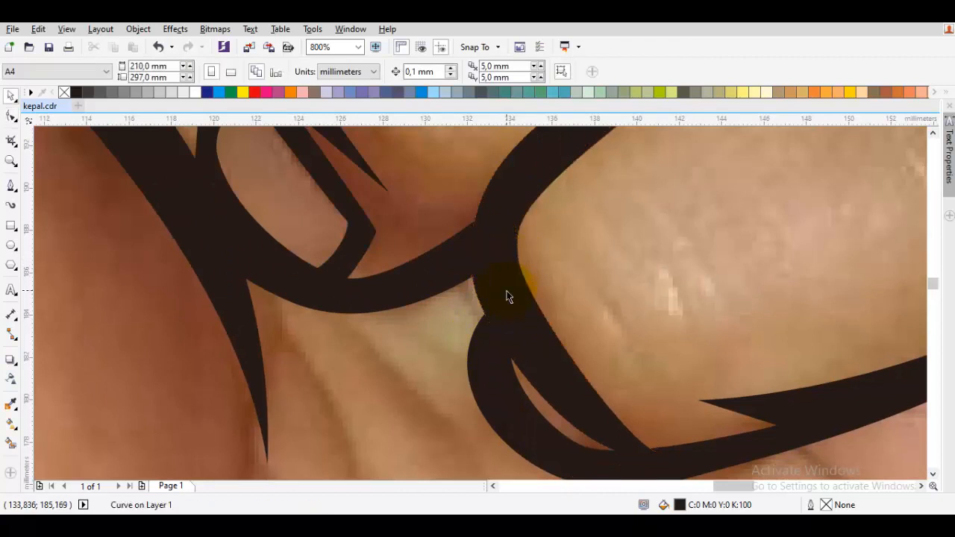
# Step: Thicken the diagonal line between the ring and little fingers by moving its lower-edge middle node toward the little finger
pyautogui.scroll(-2, 508, 295)
pyautogui.moveTo(575, 273); pyautogui.dragTo(529, 299)
pyautogui.scroll(1, 603, 209)
pyautogui.doubleClick(590, 205)
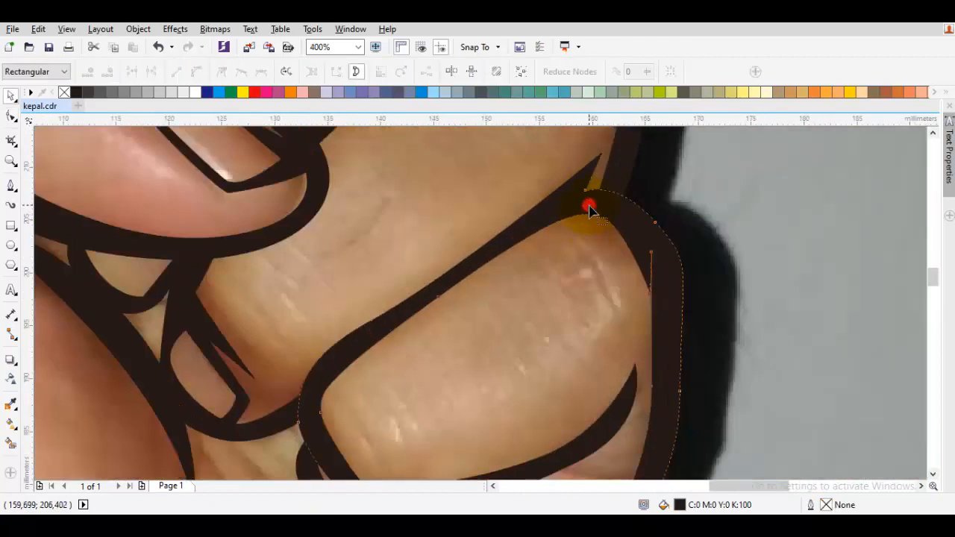
pyautogui.scroll(1, 441, 318)
pyautogui.moveTo(437, 274); pyautogui.dragTo(444, 290)
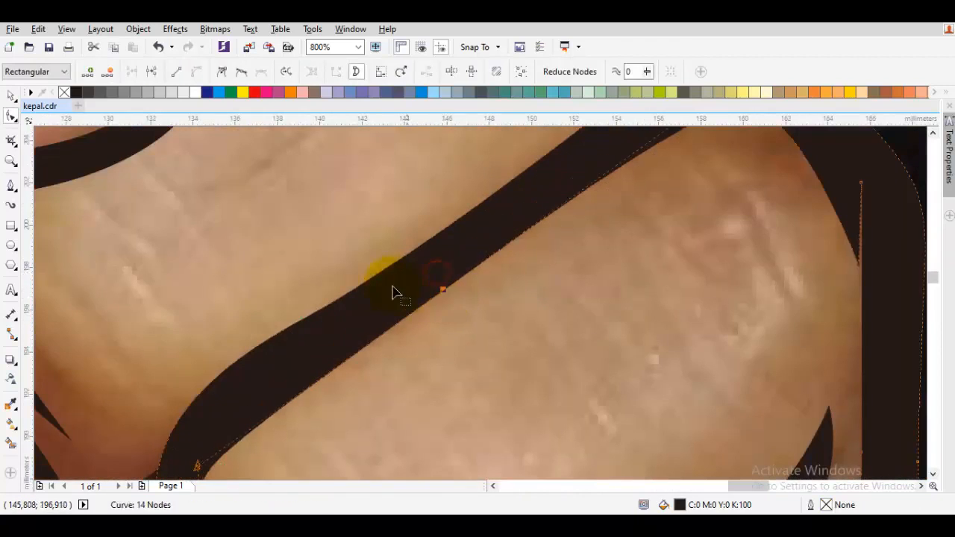
pyautogui.press('space')
# Step: Draw a curved black tapered stroke about 12 mm wide and 10 mm tall along the lower part of the ring-little finger line, without outline
pyautogui.moveTo(378, 281); pyautogui.dragTo(647, 222)
pyautogui.press('space')
pyautogui.click(650, 189)
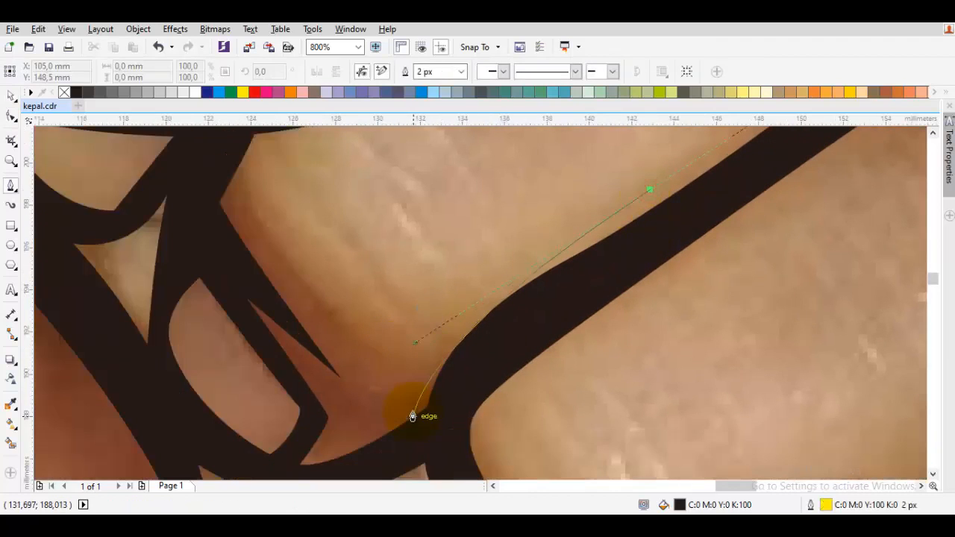
pyautogui.moveTo(414, 405)
pyautogui.mouseDown()
pyautogui.moveTo(686, 210)
pyautogui.moveTo(380, 360)
pyautogui.mouseUp()
pyautogui.scroll(1, 388, 343)
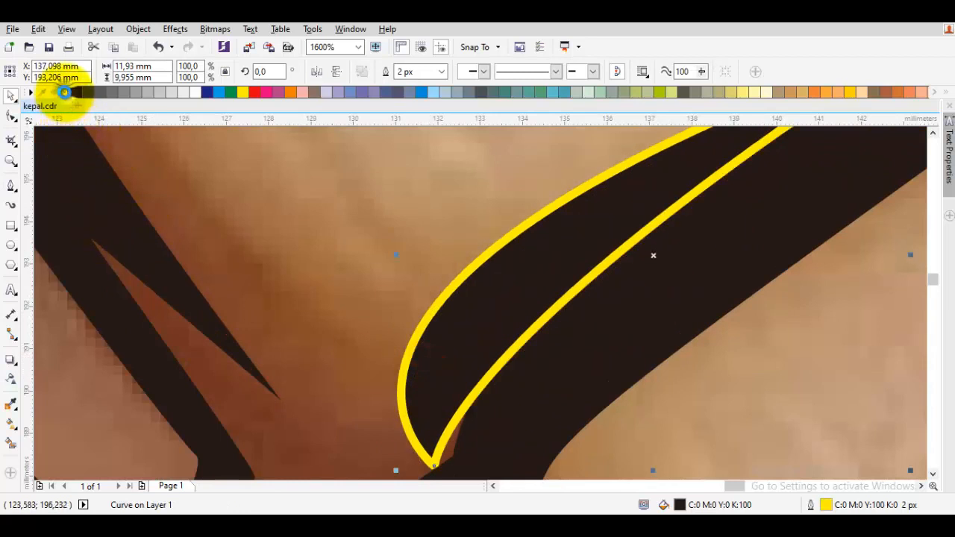
pyautogui.rightClick(64, 92)
pyautogui.press('Escape')
# Step: Shift the new tapered stroke closer to the finger line and rotate it slightly counterclockwise, then deselect it
pyautogui.scroll(-3, 648, 319)
pyautogui.moveTo(729, 327); pyautogui.dragTo(665, 347)
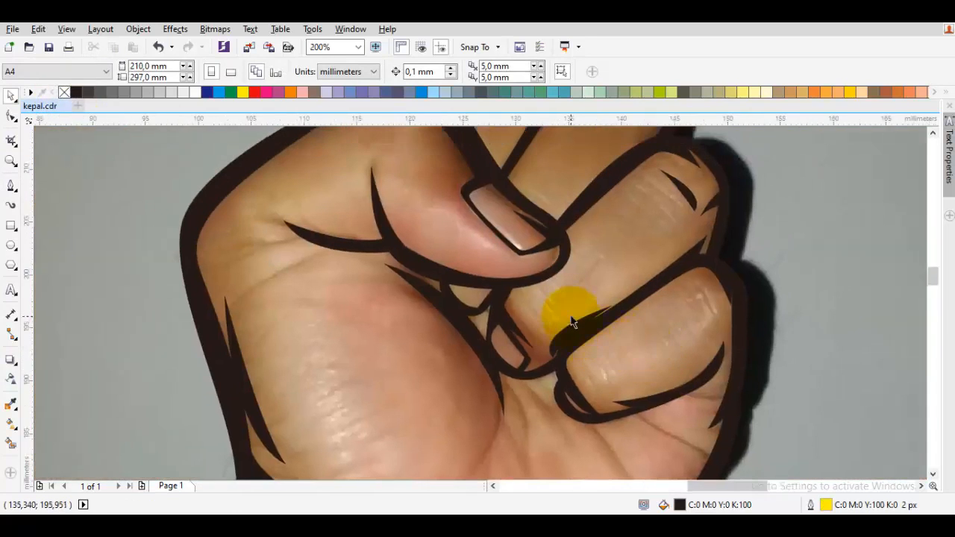
pyautogui.scroll(2, 571, 322)
pyautogui.click(575, 328)
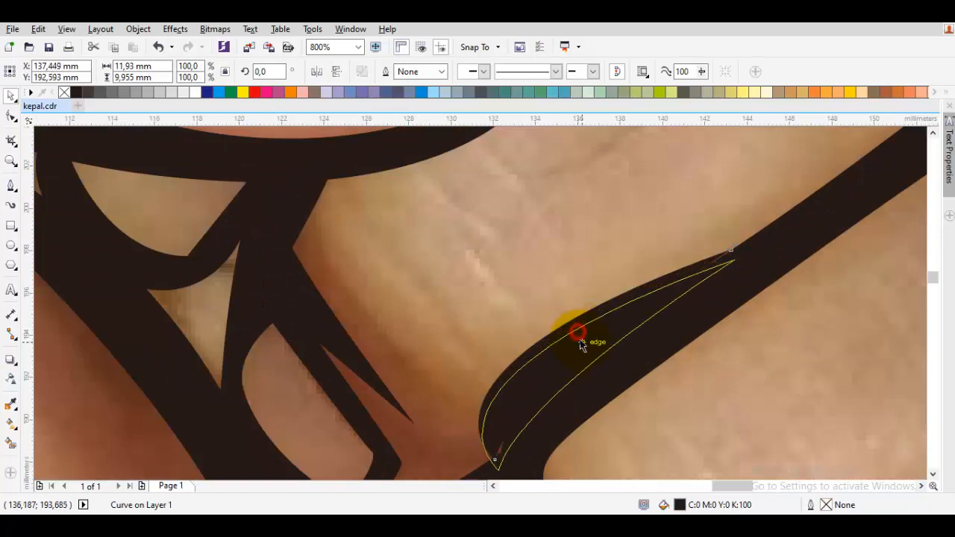
pyautogui.click(579, 340)
pyautogui.moveTo(739, 257); pyautogui.dragTo(731, 232)
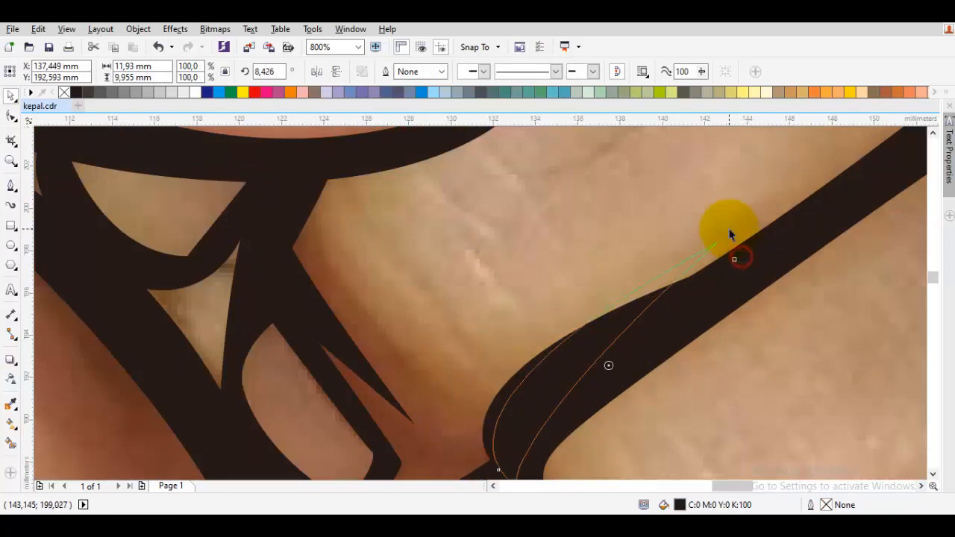
pyautogui.moveTo(623, 357); pyautogui.dragTo(638, 338)
pyautogui.press('Escape')
# Step: Lengthen the pointed crease inside the little finger's knuckle by moving its tip node, and thicken the knuckle outline at its inner node
pyautogui.scroll(-2, 638, 340)
pyautogui.moveTo(749, 369); pyautogui.dragTo(692, 361)
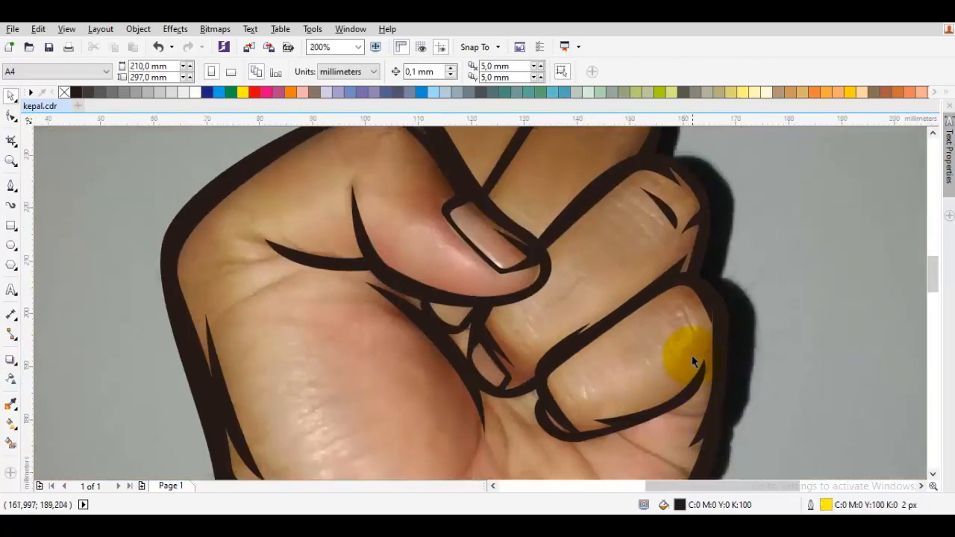
pyautogui.scroll(3, 704, 322)
pyautogui.click(710, 301)
pyautogui.press('F10')
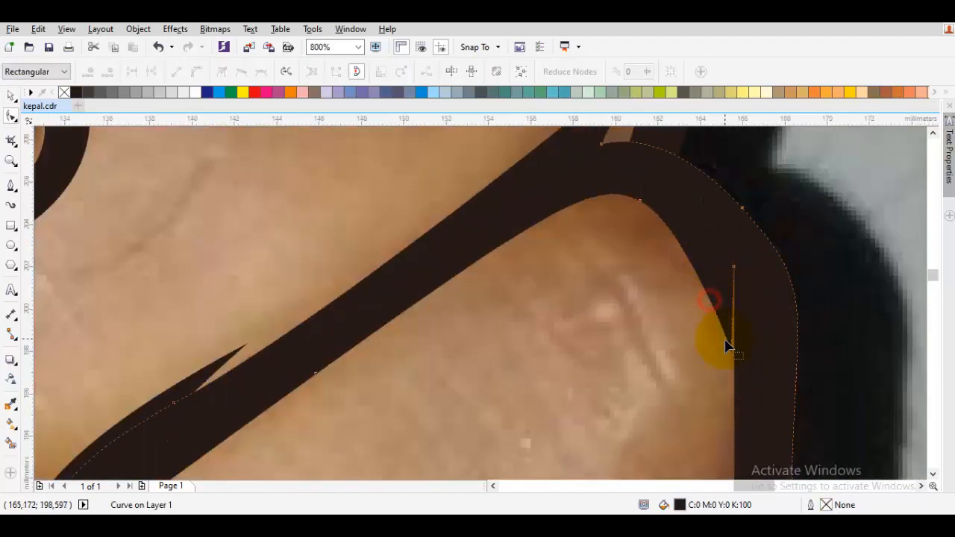
pyautogui.moveTo(710, 382); pyautogui.dragTo(710, 384)
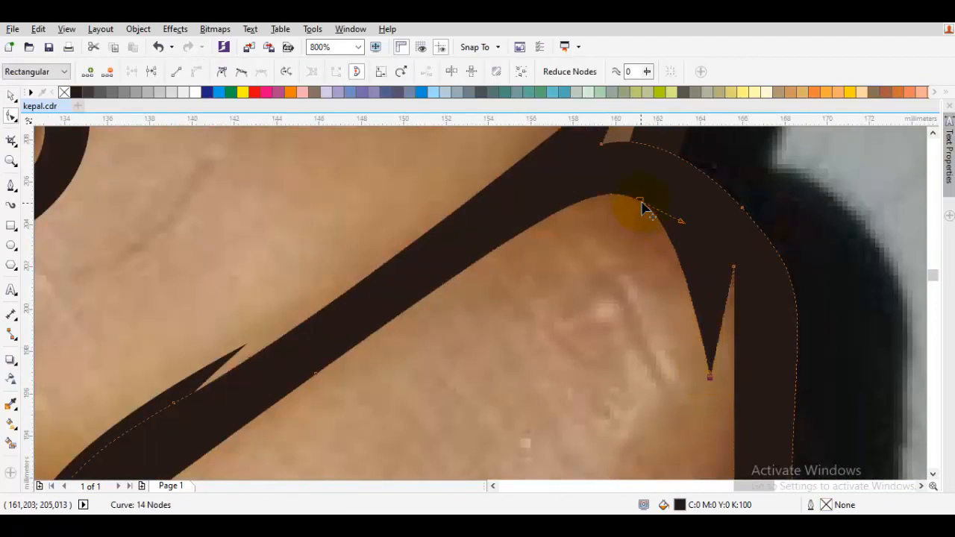
pyautogui.moveTo(618, 222); pyautogui.dragTo(617, 220)
pyautogui.press('space')
pyautogui.scroll(-2, 739, 268)
pyautogui.press('Escape')
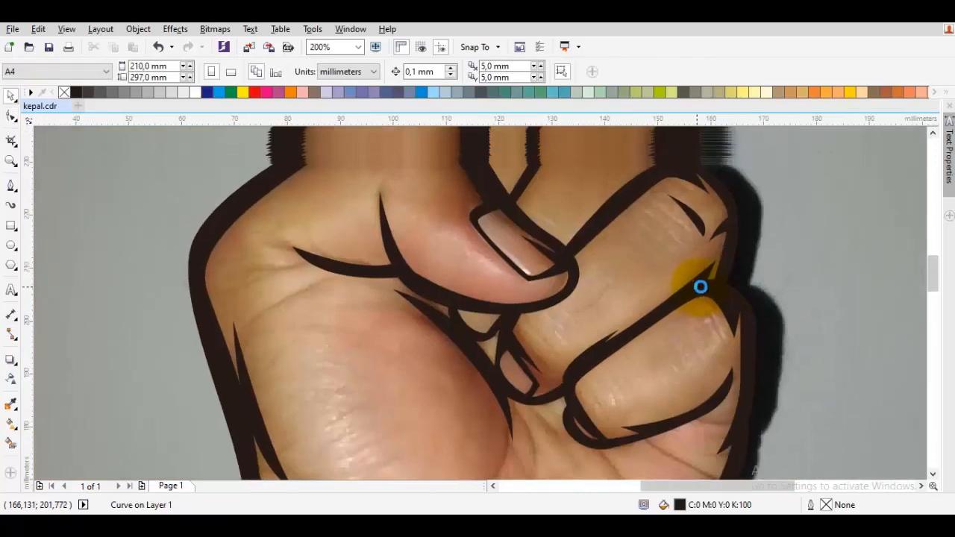
# Step: Thicken the middle finger's knuckle outline by moving its inner crease nodes together slightly into the finger
pyautogui.press('F5')
pyautogui.scroll(-1, 714, 373)
pyautogui.press('space')
pyautogui.scroll(2, 619, 239)
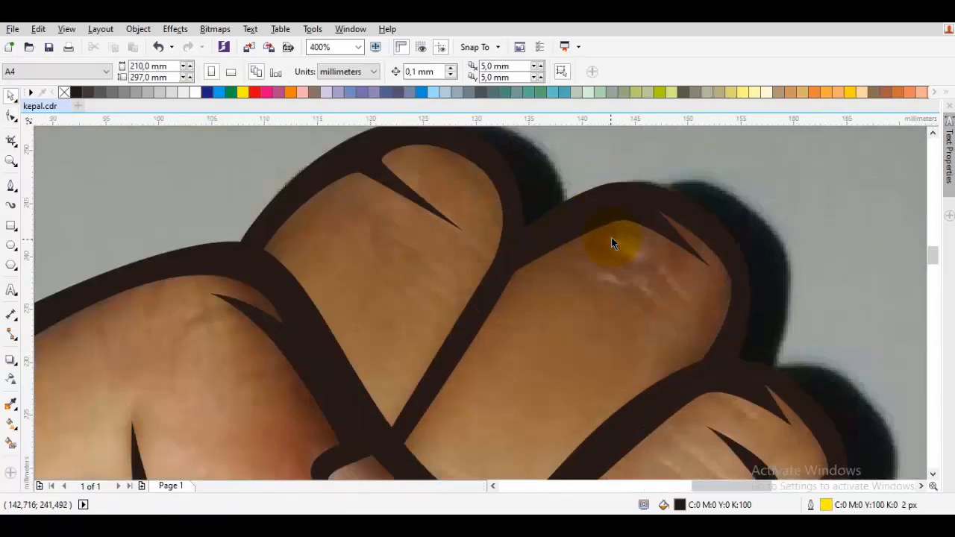
pyautogui.doubleClick(610, 220)
pyautogui.moveTo(610, 196); pyautogui.dragTo(683, 260)
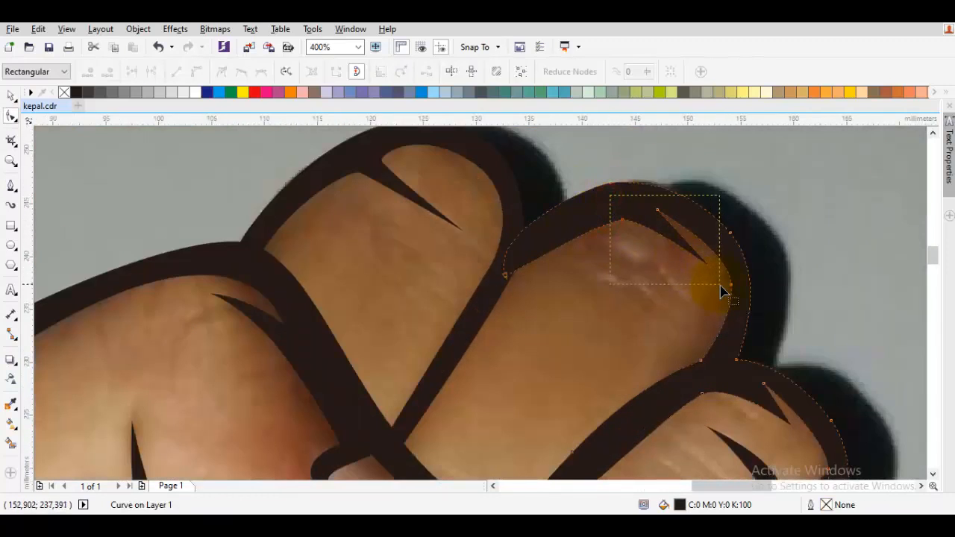
pyautogui.scroll(1, 716, 288)
pyautogui.moveTo(711, 287); pyautogui.dragTo(714, 292)
pyautogui.press('Escape')
pyautogui.scroll(-2, 739, 328)
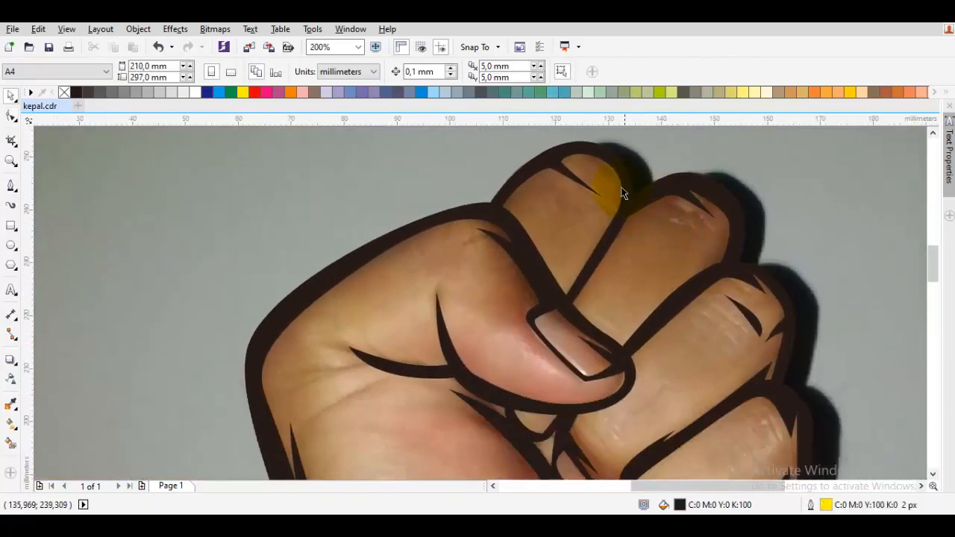
# Step: Thicken the line between the index and middle fingers by moving its edge nodes at the knuckle end and the thumb end
pyautogui.scroll(1, 621, 187)
pyautogui.doubleClick(640, 199)
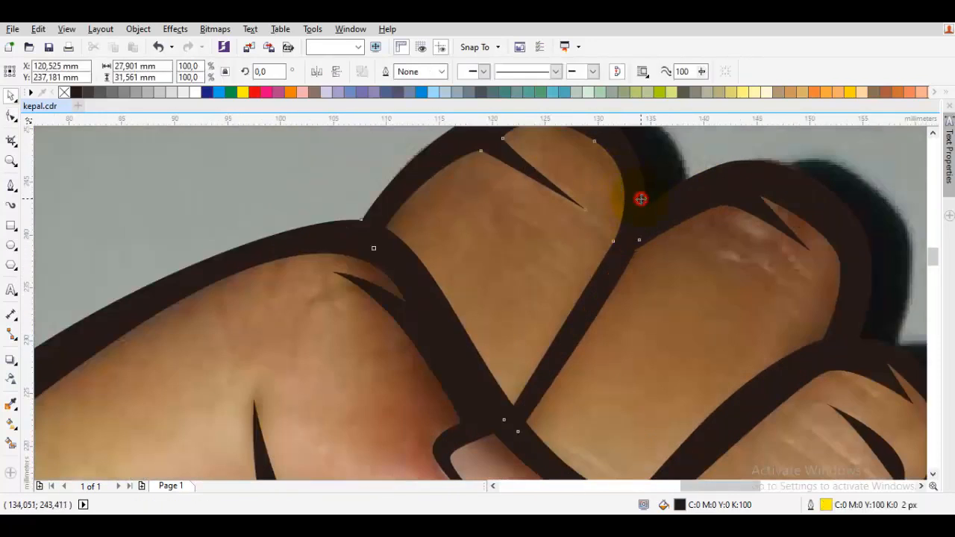
pyautogui.scroll(2, 608, 248)
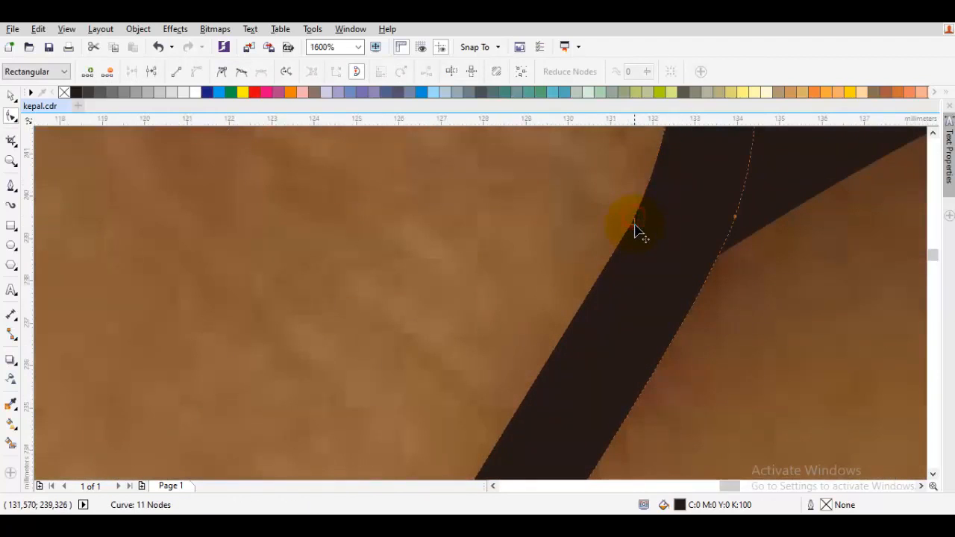
pyautogui.scroll(-2, 602, 229)
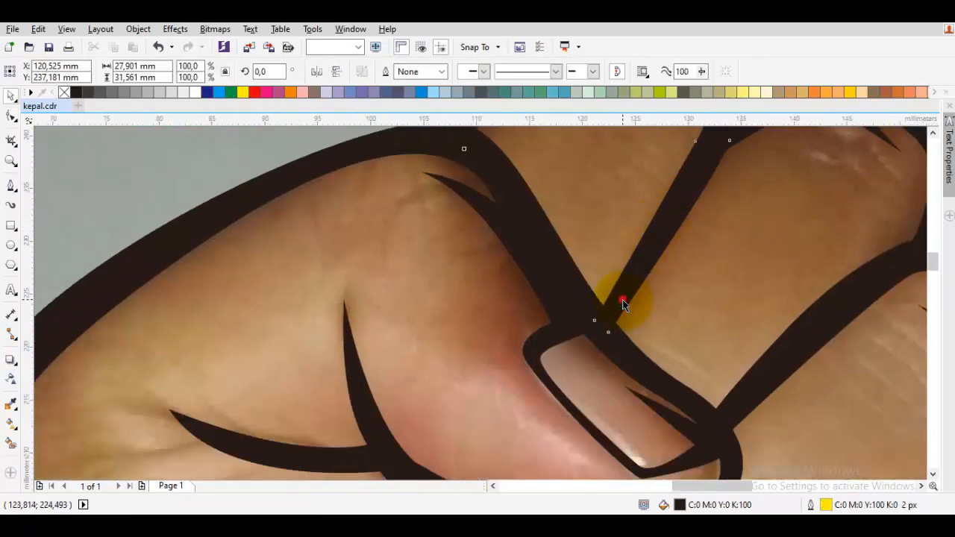
pyautogui.moveTo(595, 326); pyautogui.dragTo(587, 299)
pyautogui.press('space')
pyautogui.scroll(-2, 587, 298)
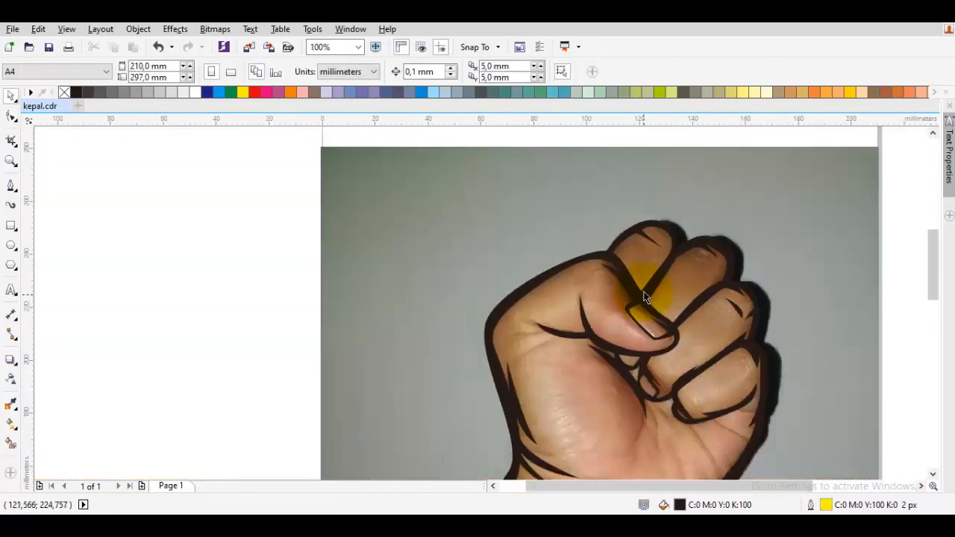
# Step: Thicken the horizontal thumb-base crease where it meets the thumb's lower outline by raising its upper junction node
pyautogui.scroll(3, 524, 270)
pyautogui.click(544, 281)
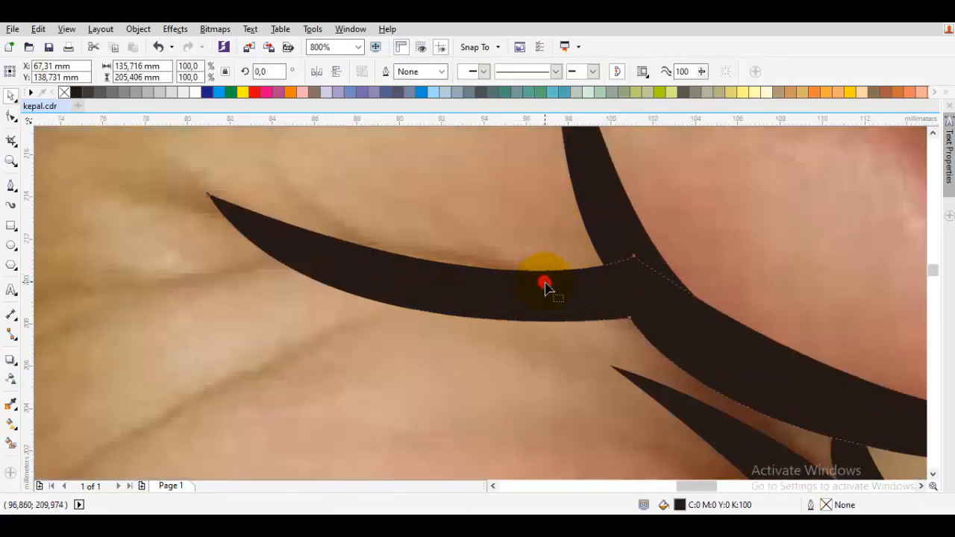
pyautogui.press('space')
pyautogui.moveTo(636, 262); pyautogui.dragTo(640, 223)
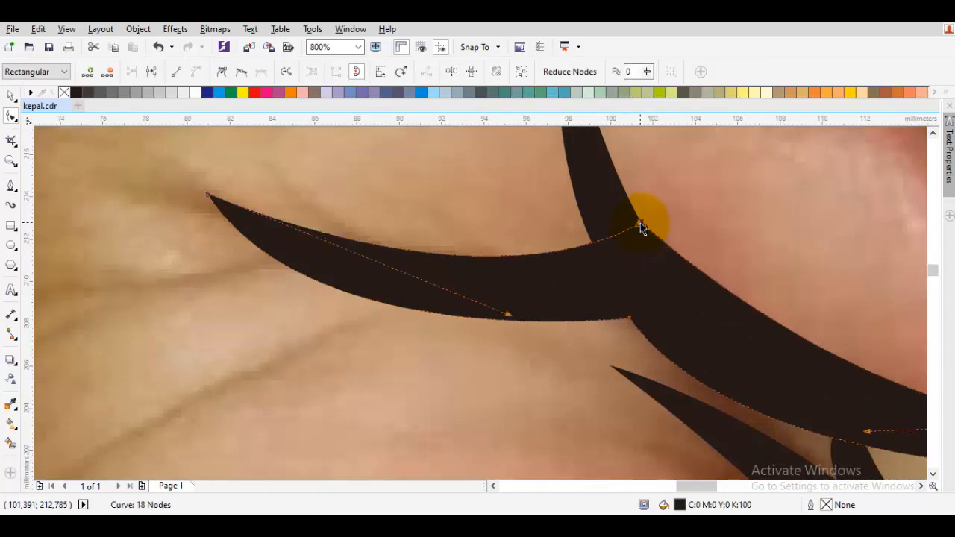
pyautogui.press('space')
# Step: Extend the lower end of the vertical thumb crease along the thumb's lower outline and adjust its curvature
pyautogui.scroll(-2, 638, 228)
pyautogui.click(630, 237)
pyautogui.press('space')
pyautogui.scroll(1, 630, 237)
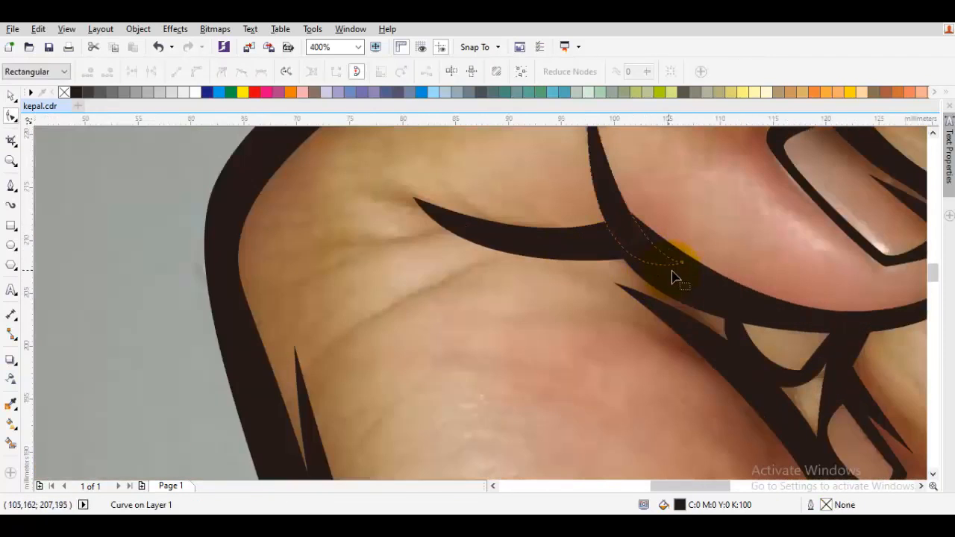
pyautogui.moveTo(681, 262); pyautogui.dragTo(713, 272)
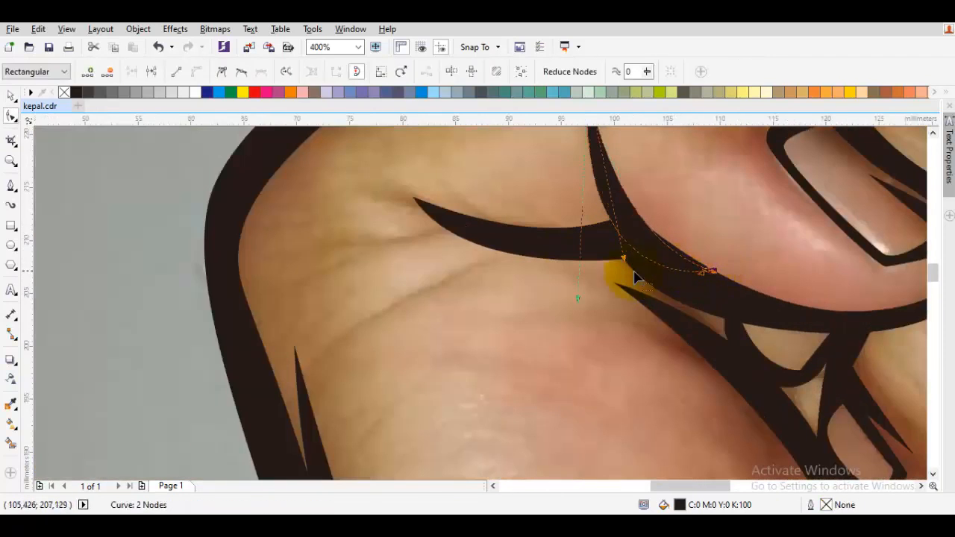
pyautogui.moveTo(553, 310); pyautogui.dragTo(491, 214)
pyautogui.press('space')
# Step: Move the photo off the line art to inspect the fist and forearm lines without it, and undo the move
pyautogui.scroll(-1, 566, 298)
pyautogui.scroll(-1, 593, 276)
pyautogui.moveTo(634, 329); pyautogui.dragTo(561, 231)
pyautogui.scroll(-2, 567, 254)
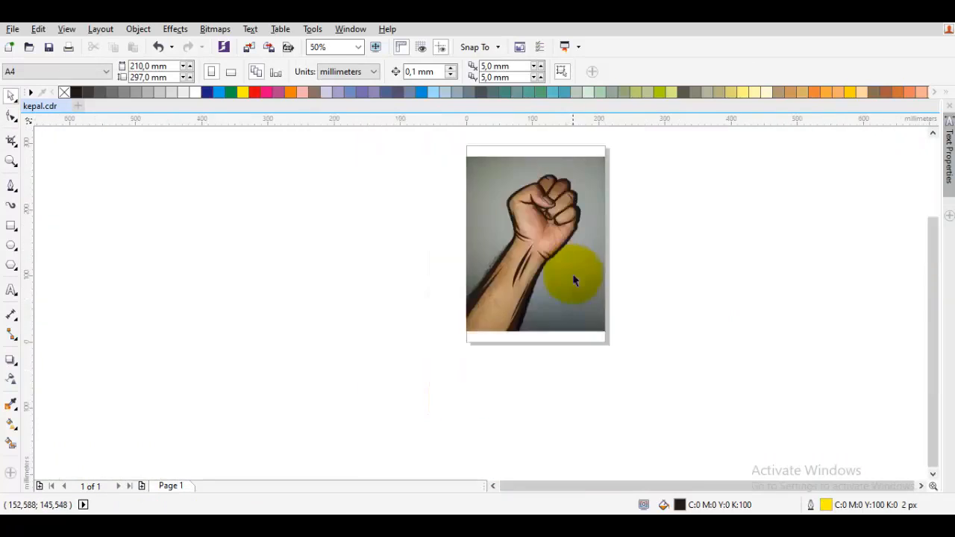
pyautogui.moveTo(576, 277)
pyautogui.mouseDown()
pyautogui.moveTo(469, 266)
pyautogui.moveTo(415, 277)
pyautogui.mouseUp()
pyautogui.click(692, 246)
pyautogui.scroll(2, 573, 201)
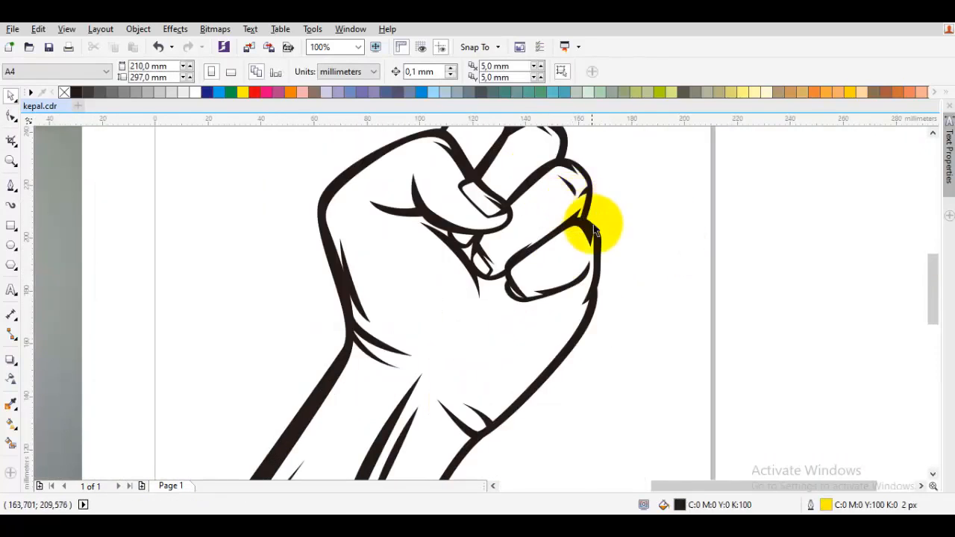
pyautogui.moveTo(597, 218); pyautogui.dragTo(659, 165)
pyautogui.moveTo(652, 280); pyautogui.dragTo(652, 183)
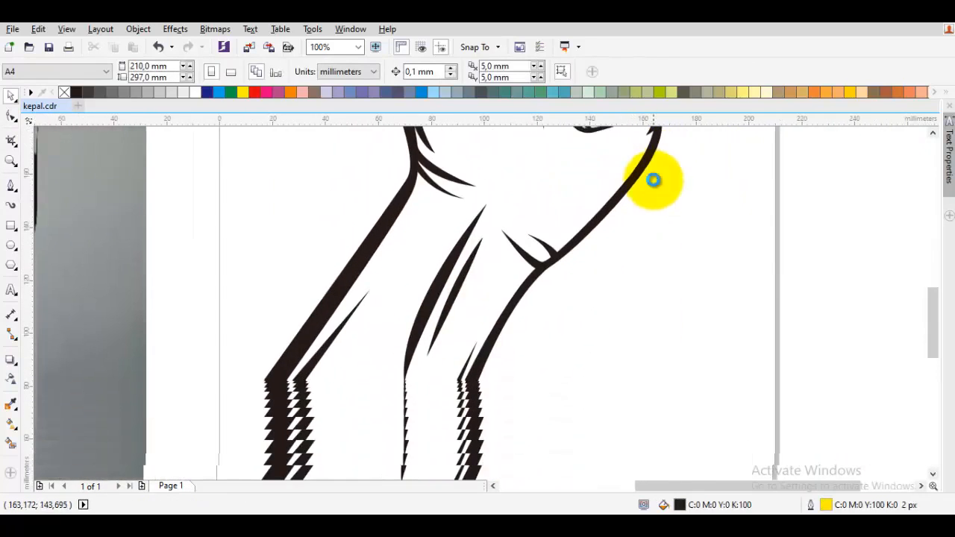
pyautogui.hotkey('ctrl', 'z')
# Step: Thicken the palm's outer outline below the little finger by moving its outer-edge node slightly outward
pyautogui.scroll(1, 631, 202)
pyautogui.doubleClick(619, 197)
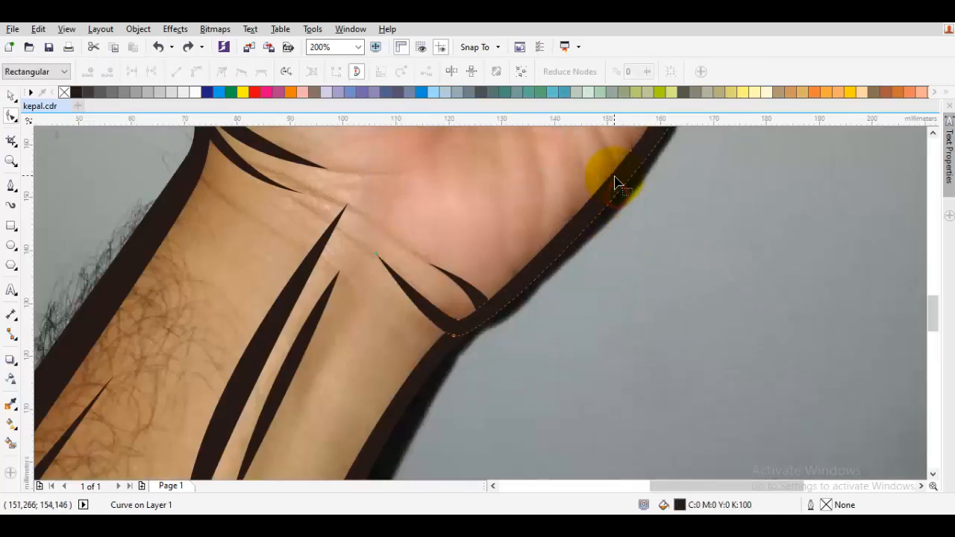
pyautogui.scroll(2, 618, 177)
pyautogui.scroll(1, 691, 207)
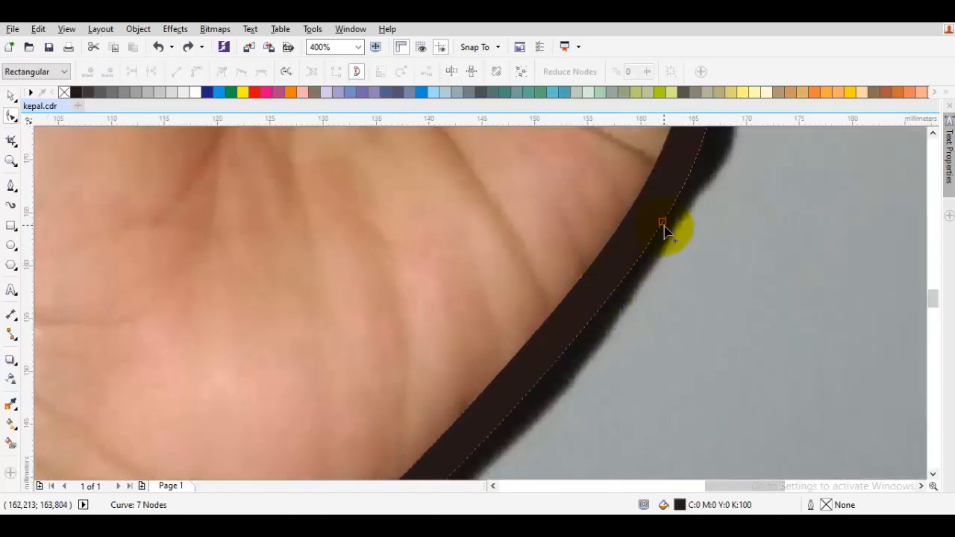
pyautogui.moveTo(664, 225); pyautogui.dragTo(671, 226)
pyautogui.press('space')
pyautogui.scroll(-2, 673, 246)
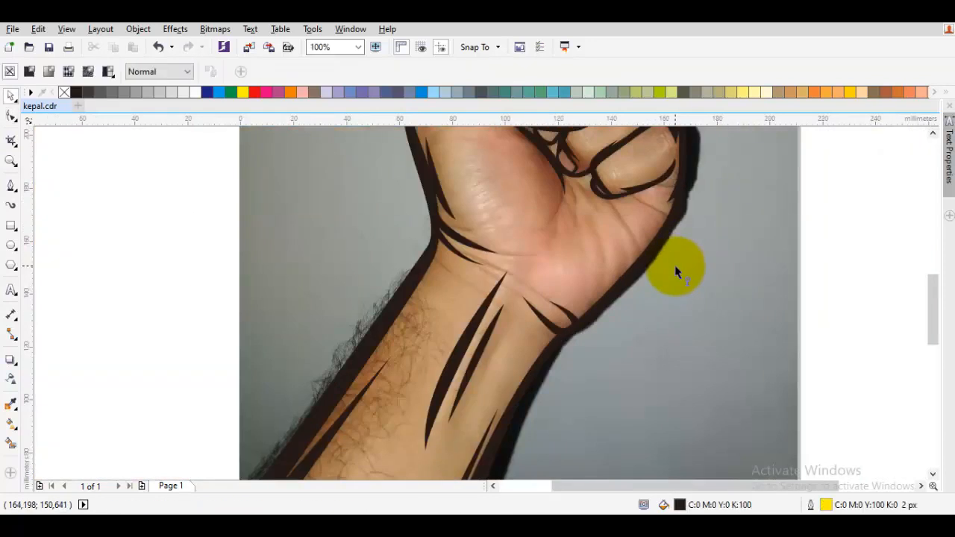
# Step: Duplicate the fist and forearm line art, without the photo, into the blank area beside the page
pyautogui.scroll(-1, 669, 239)
pyautogui.press('space')
pyautogui.scroll(-1, 669, 239)
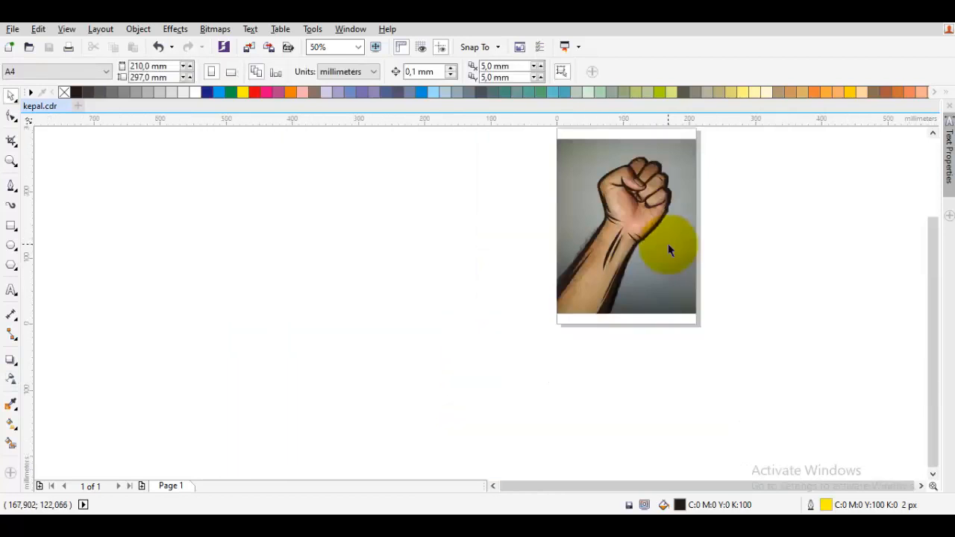
pyautogui.moveTo(672, 299)
pyautogui.mouseDown()
pyautogui.moveTo(680, 375)
pyautogui.moveTo(523, 210)
pyautogui.mouseUp()
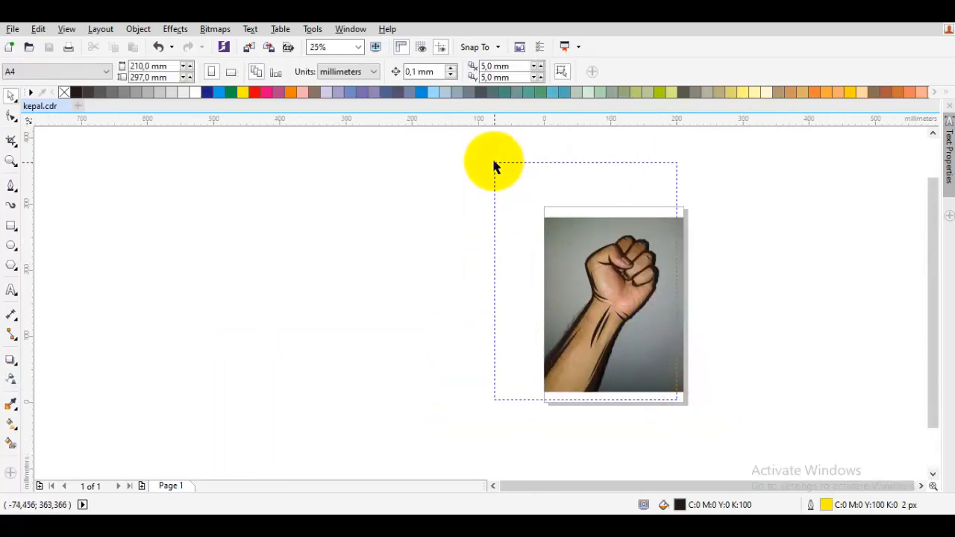
pyautogui.moveTo(493, 164); pyautogui.dragTo(493, 166)
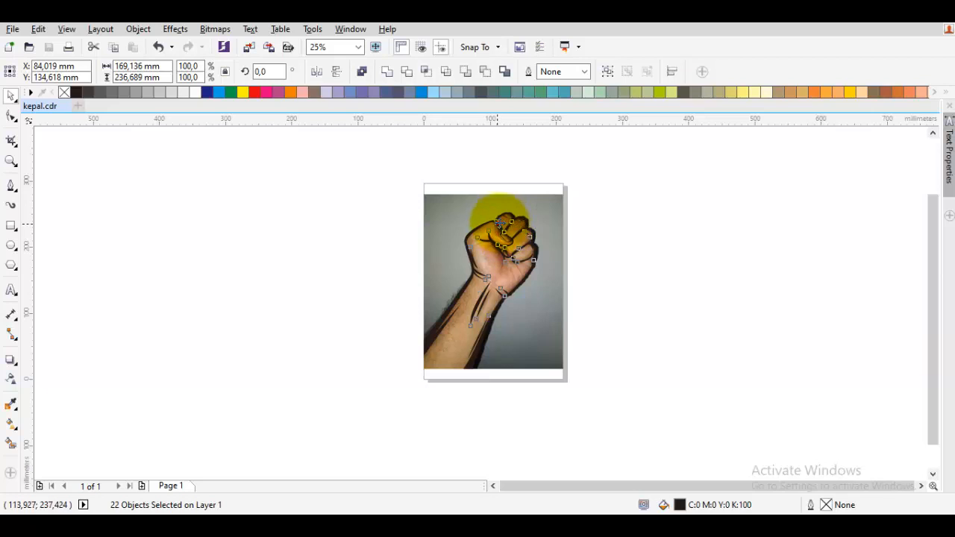
pyautogui.moveTo(501, 222)
pyautogui.mouseDown()
pyautogui.moveTo(751, 231)
pyautogui.moveTo(756, 222)
pyautogui.mouseUp()
pyautogui.rightClick(755, 231)
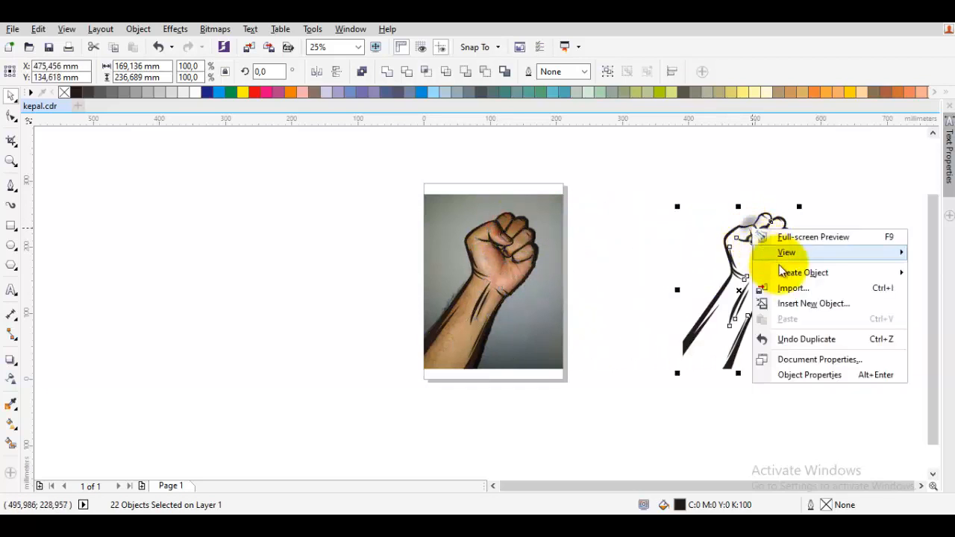
pyautogui.click(646, 252)
# Step: Select all the objects of the duplicated line art and group them
pyautogui.moveTo(620, 165); pyautogui.dragTo(851, 428)
pyautogui.rightClick(772, 257)
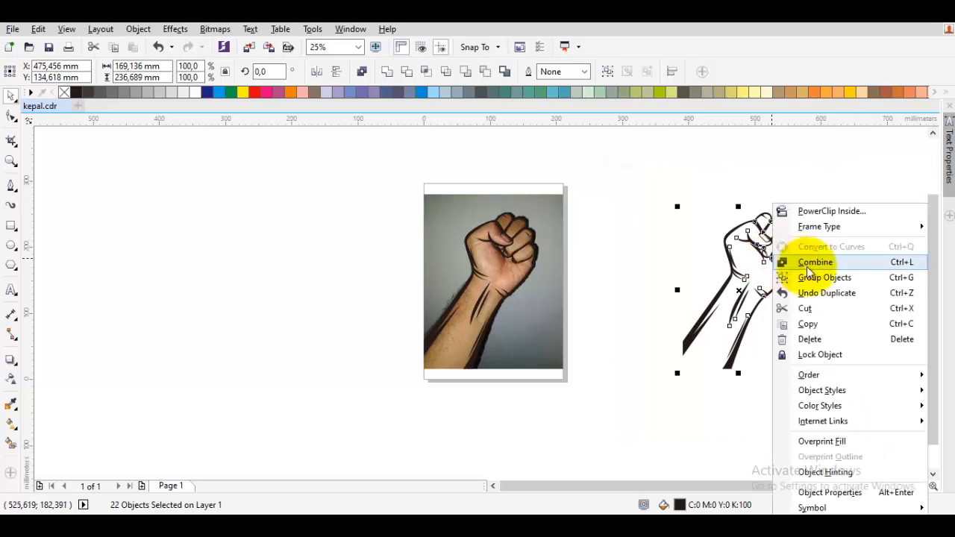
pyautogui.click(814, 276)
# Step: Start a Bezier silhouette at the lower tip of the thumb-side forearm line and run it across the forearm's open end into the opposite line
pyautogui.scroll(4, 727, 351)
pyautogui.scroll(3, 727, 351)
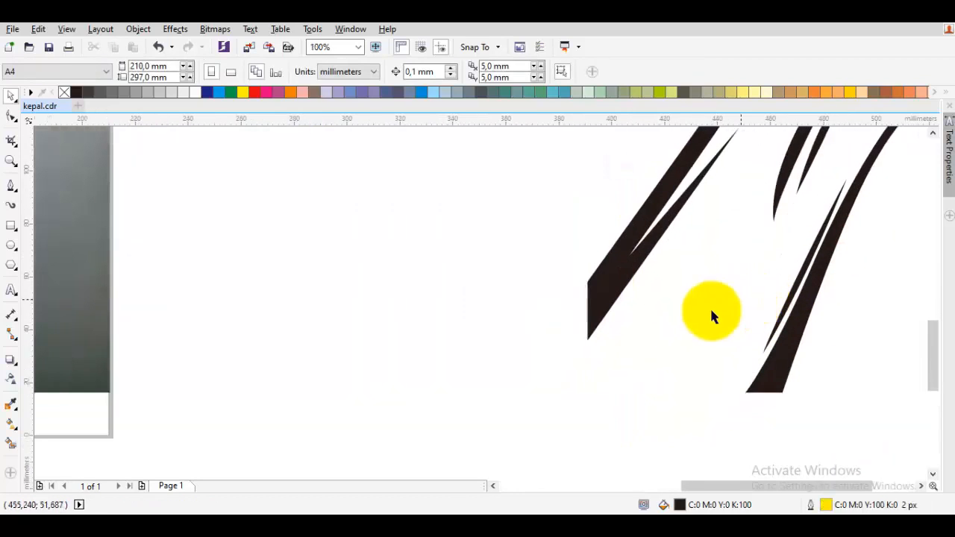
pyautogui.press('g')
pyautogui.press('space')
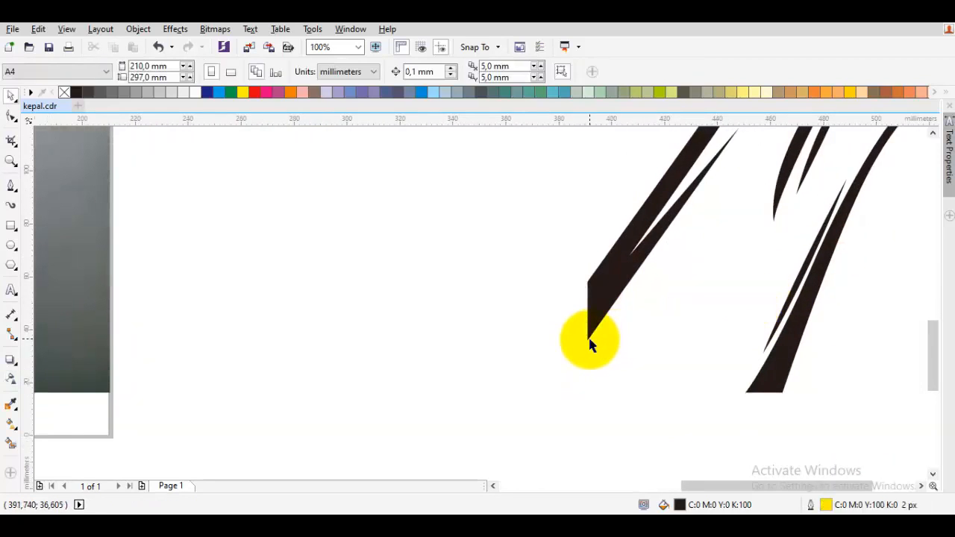
pyautogui.press('F10')
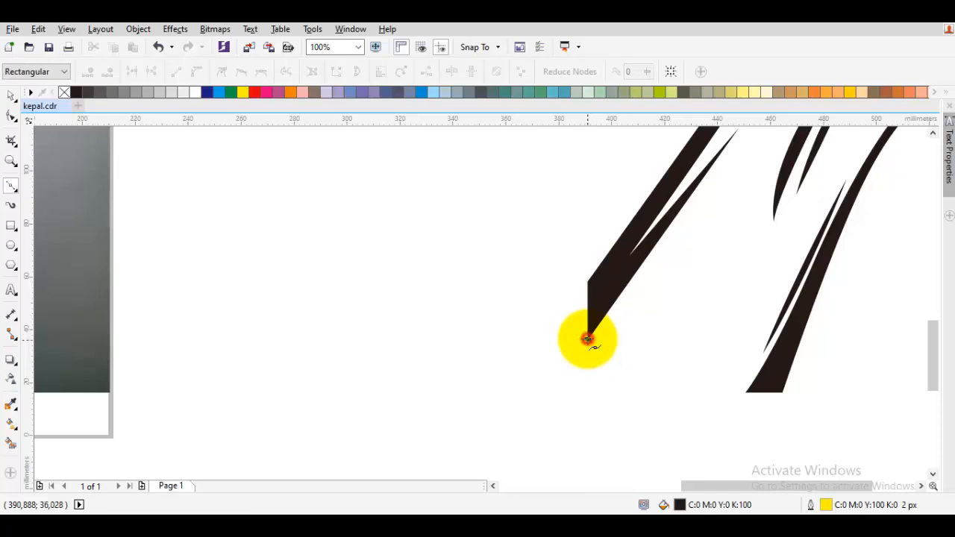
pyautogui.click(588, 340)
pyautogui.click(745, 394)
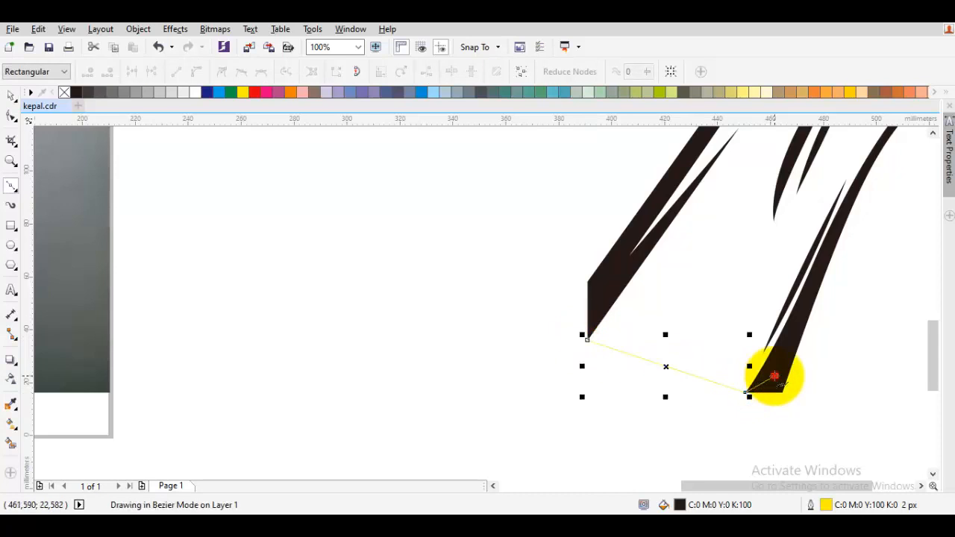
pyautogui.click(775, 377)
# Step: Continue the Bezier path inside the little-finger-side outline, curving up the forearm and past the wrist creases onto the palm edge
pyautogui.moveTo(803, 249); pyautogui.dragTo(595, 365)
pyautogui.scroll(1, 636, 343)
pyautogui.click(630, 330)
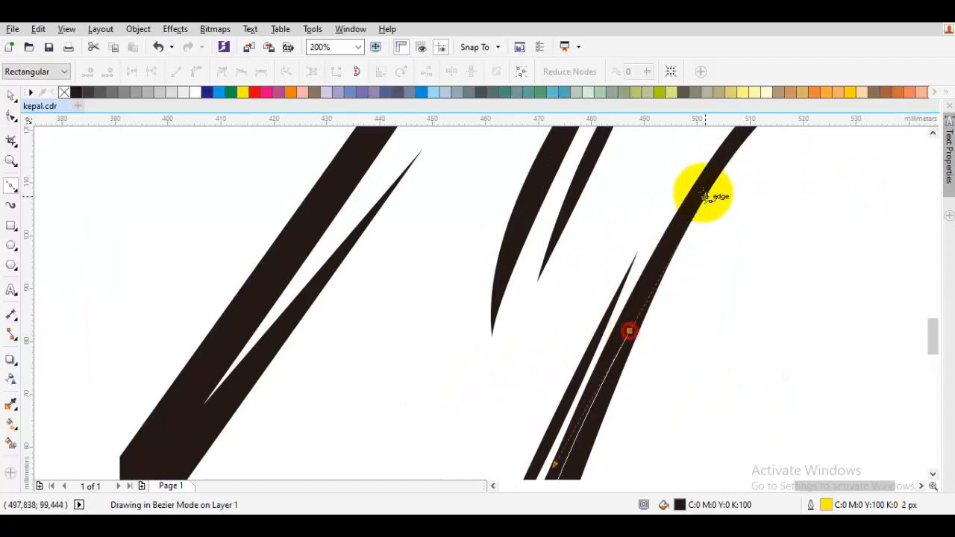
pyautogui.click(704, 179)
pyautogui.moveTo(728, 158); pyautogui.dragTo(515, 372)
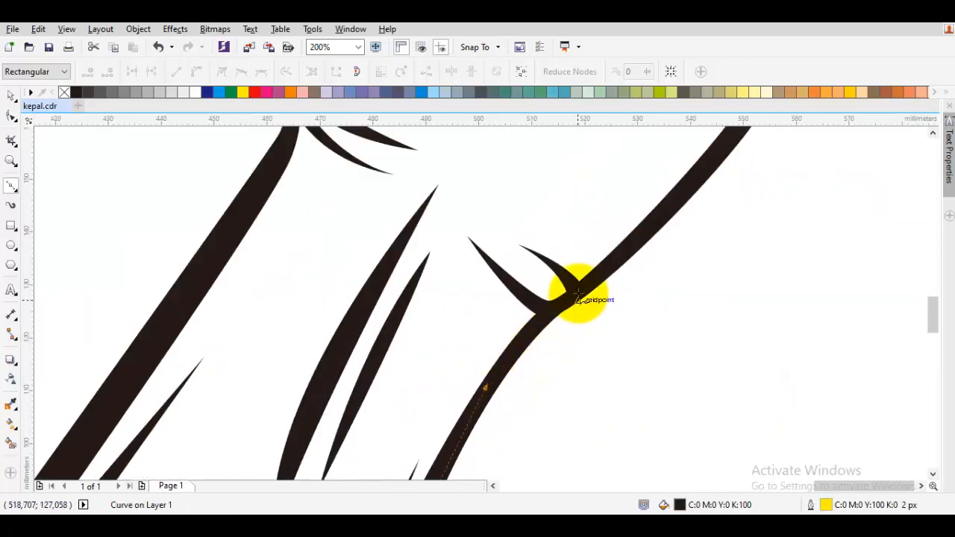
pyautogui.click(583, 287)
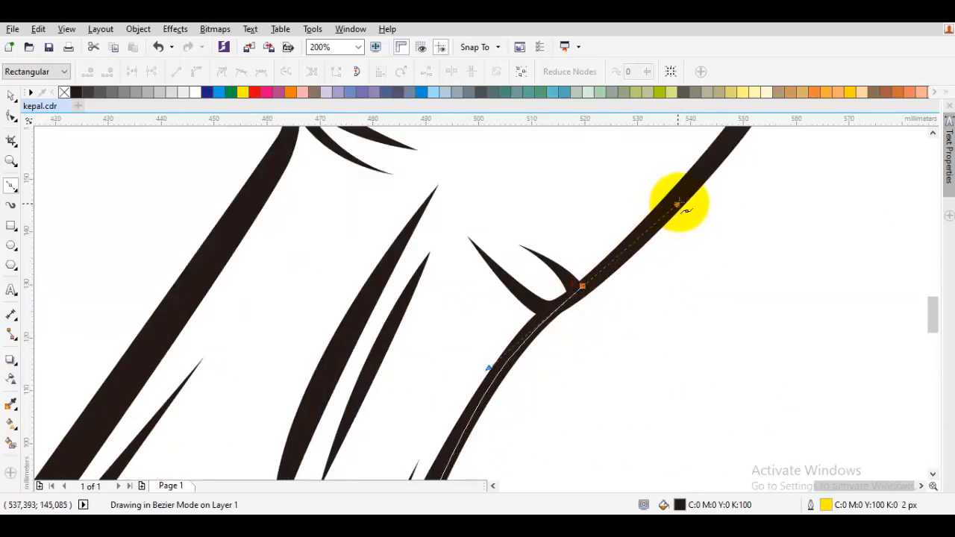
pyautogui.moveTo(684, 198); pyautogui.dragTo(685, 198)
# Step: Trace the silhouette path within the black outline up the palm's outer edge and along the side of the little finger
pyautogui.moveTo(638, 263); pyautogui.dragTo(543, 398)
pyautogui.moveTo(670, 228); pyautogui.dragTo(610, 282)
pyautogui.scroll(1, 589, 304)
pyautogui.moveTo(647, 197); pyautogui.dragTo(565, 320)
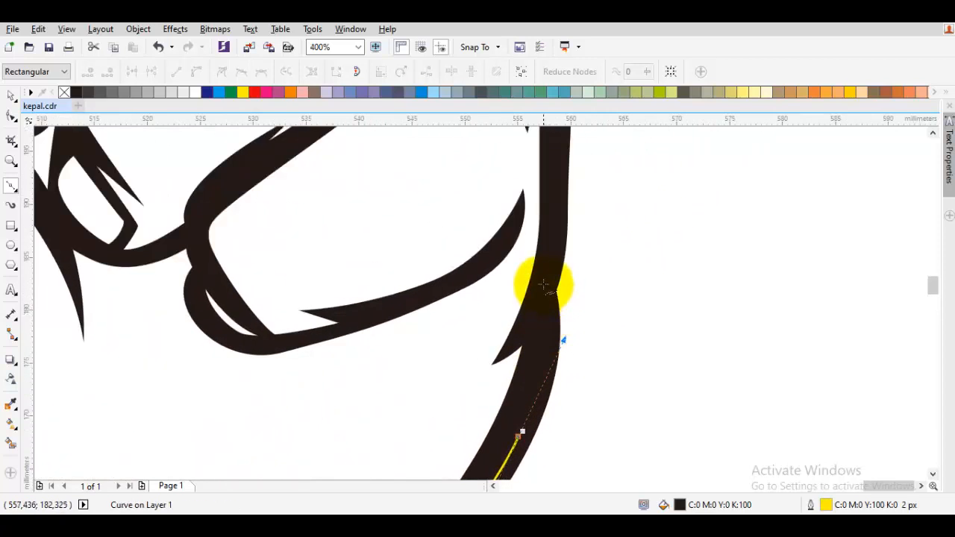
pyautogui.scroll(-1, 548, 211)
pyautogui.moveTo(548, 212); pyautogui.dragTo(549, 282)
pyautogui.scroll(1, 549, 220)
# Step: Carry the silhouette path around the little finger's knuckle and over the ring finger, staying inside the black outline
pyautogui.moveTo(549, 196); pyautogui.dragTo(532, 169)
pyautogui.moveTo(499, 158); pyautogui.dragTo(487, 272)
pyautogui.click(482, 271)
pyautogui.moveTo(512, 178); pyautogui.dragTo(498, 317)
pyautogui.moveTo(497, 272); pyautogui.dragTo(499, 230)
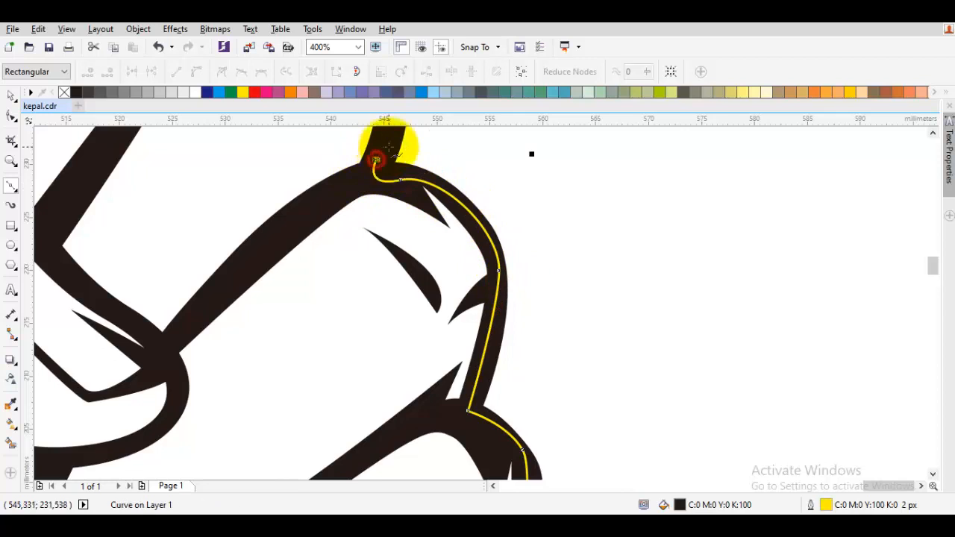
# Step: Trace the silhouette path around the middle finger's knuckle to its junction with the index finger
pyautogui.moveTo(404, 135); pyautogui.dragTo(358, 274)
pyautogui.moveTo(358, 192); pyautogui.dragTo(608, 234)
pyautogui.click(322, 198)
pyautogui.moveTo(535, 209); pyautogui.dragTo(466, 178)
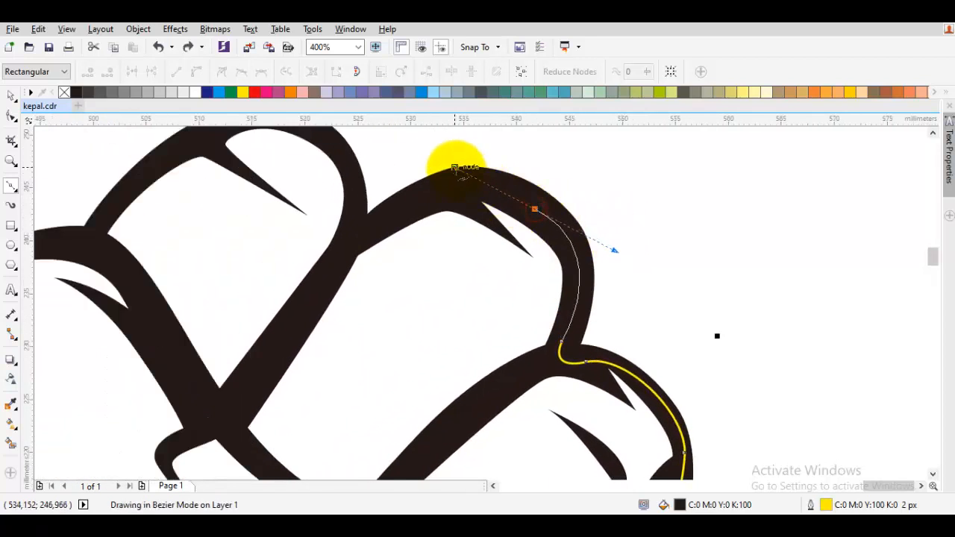
pyautogui.hscroll(-4, 522, 202)
pyautogui.click(476, 237)
pyautogui.hscroll(-5, 648, 211)
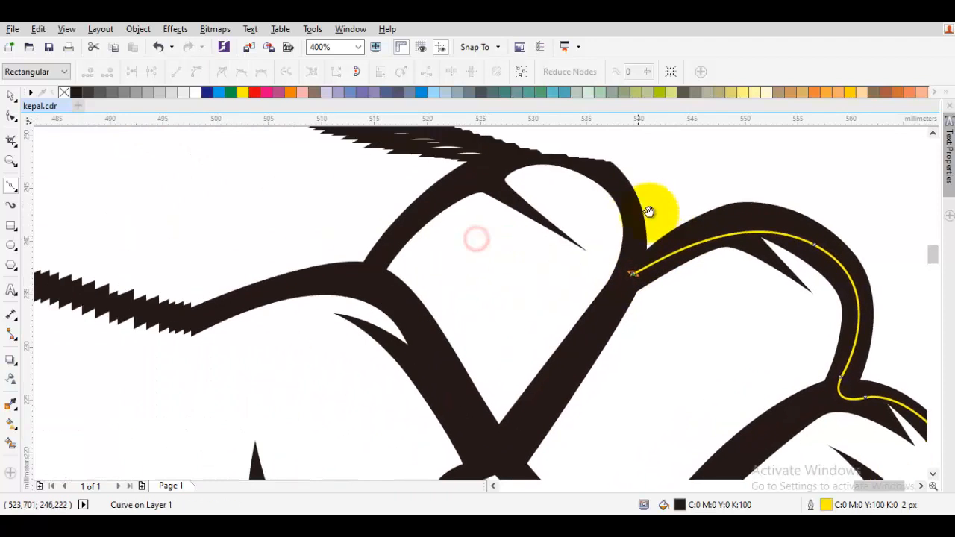
# Step: Trace the silhouette path over the index finger's knuckle and down to its junction with the thumb outline
pyautogui.click(595, 163)
pyautogui.scroll(2, 525, 133)
pyautogui.scroll(2, 508, 187)
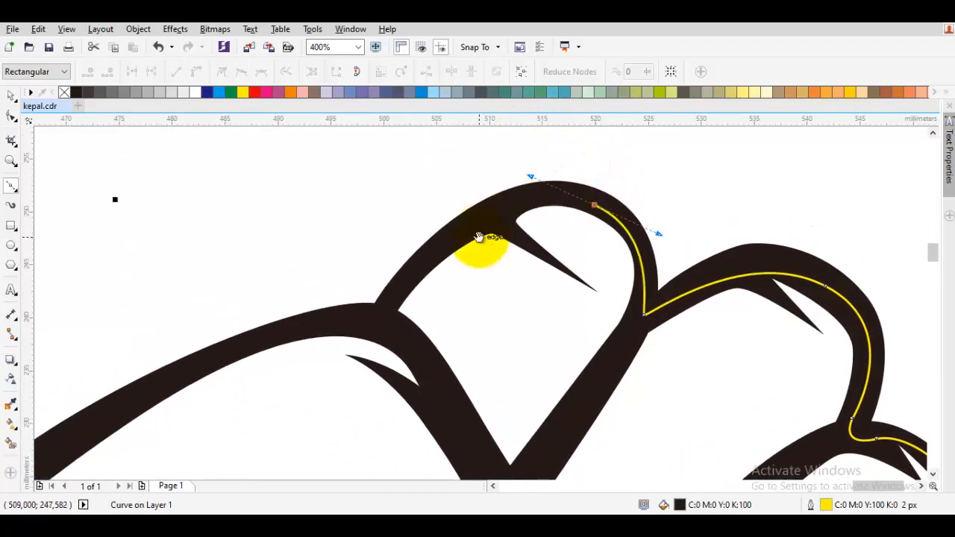
pyautogui.scroll(-3, 486, 241)
pyautogui.hscroll(-5, 515, 224)
pyautogui.moveTo(533, 215); pyautogui.dragTo(505, 251)
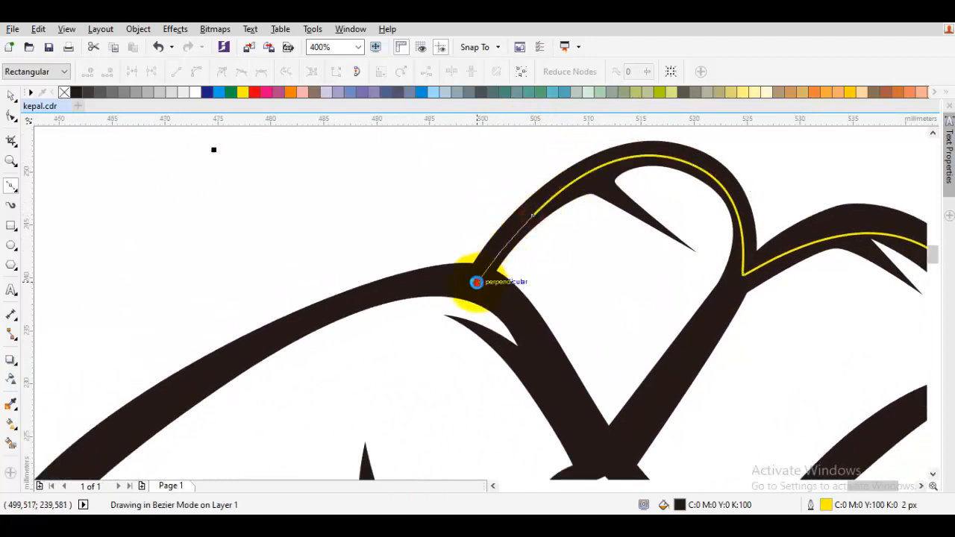
# Step: Continue the silhouette path along the upper thumb outline and down the thumb side of the hand toward the wrist
pyautogui.scroll(-4, 478, 280)
pyautogui.scroll(2, 529, 194)
pyautogui.click(530, 194)
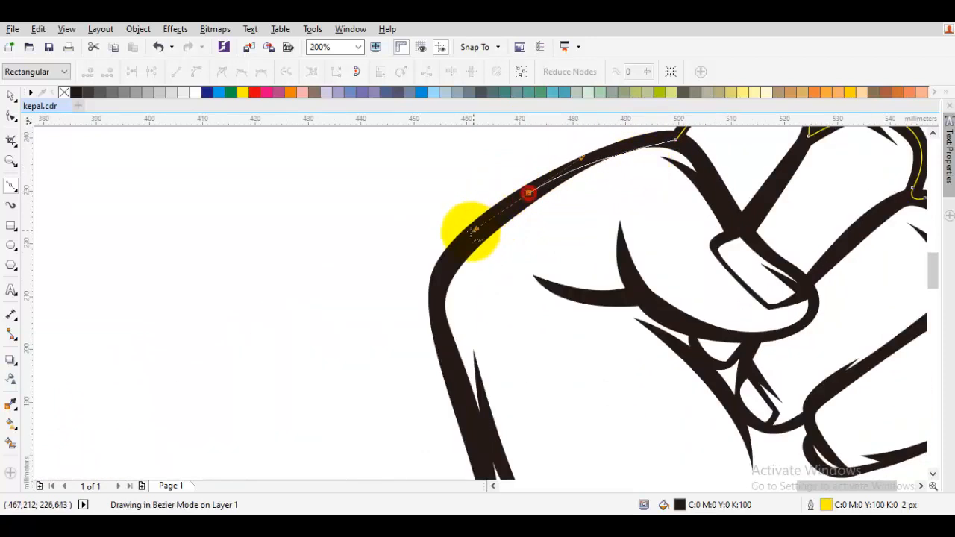
pyautogui.click(429, 258)
pyautogui.scroll(-2, 473, 303)
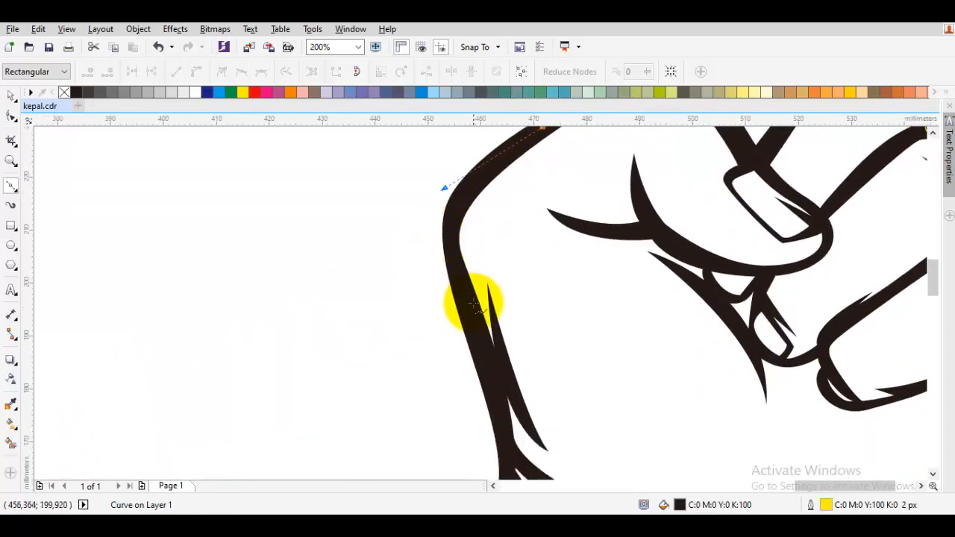
pyautogui.click(464, 296)
pyautogui.click(480, 381)
pyautogui.scroll(-2, 480, 382)
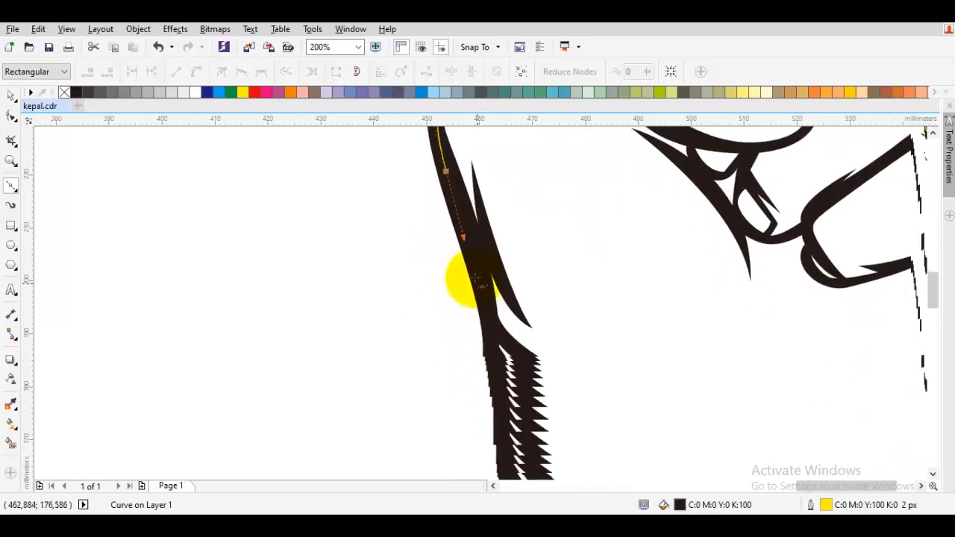
# Step: Run the silhouette path around the thumb-side wrist bend and down the forearm, closing it at its starting point
pyautogui.scroll(1, 478, 337)
pyautogui.moveTo(495, 328); pyautogui.dragTo(533, 207)
pyautogui.scroll(-2, 488, 408)
pyautogui.moveTo(485, 270); pyautogui.dragTo(509, 225)
pyautogui.moveTo(439, 323)
pyautogui.mouseDown()
pyautogui.moveTo(473, 288)
pyautogui.moveTo(473, 270)
pyautogui.mouseUp()
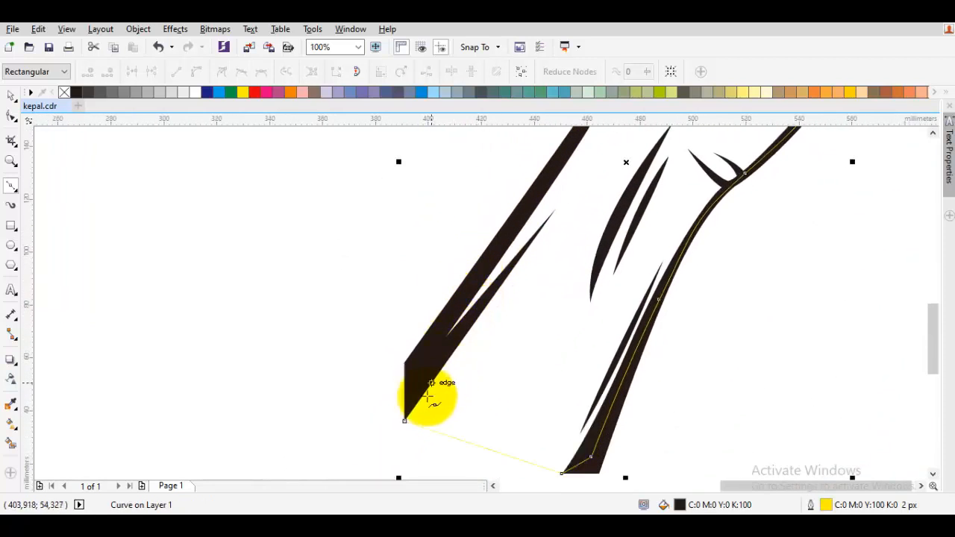
pyautogui.moveTo(404, 422); pyautogui.dragTo(407, 371)
# Step: Undo the closing segment, add a node on the thumb-side forearm outline below the wrist, and close the silhouette again
pyautogui.moveTo(527, 261); pyautogui.dragTo(481, 386)
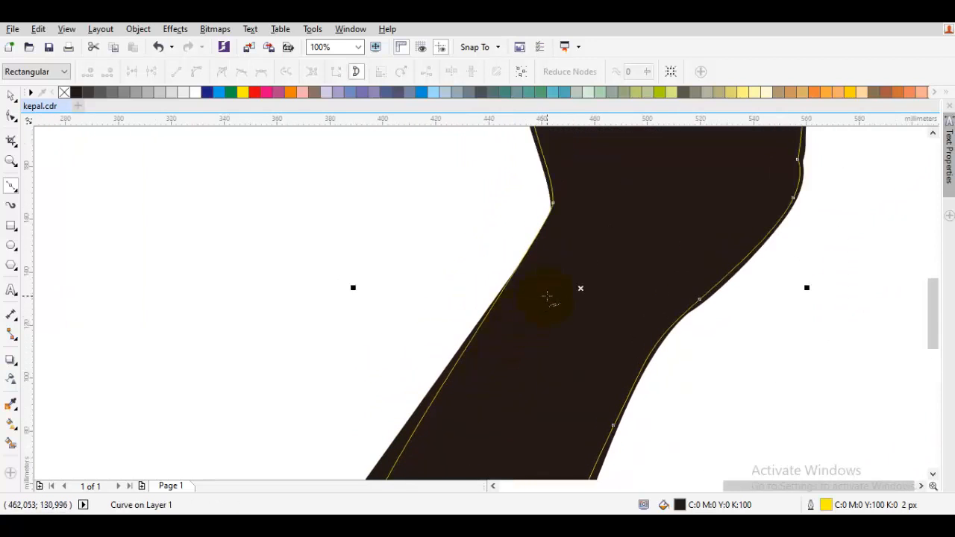
pyautogui.scroll(1, 547, 297)
pyautogui.hscroll(2, 537, 288)
pyautogui.moveTo(519, 287); pyautogui.dragTo(455, 377)
pyautogui.scroll(-1, 455, 377)
pyautogui.scroll(-3, 522, 320)
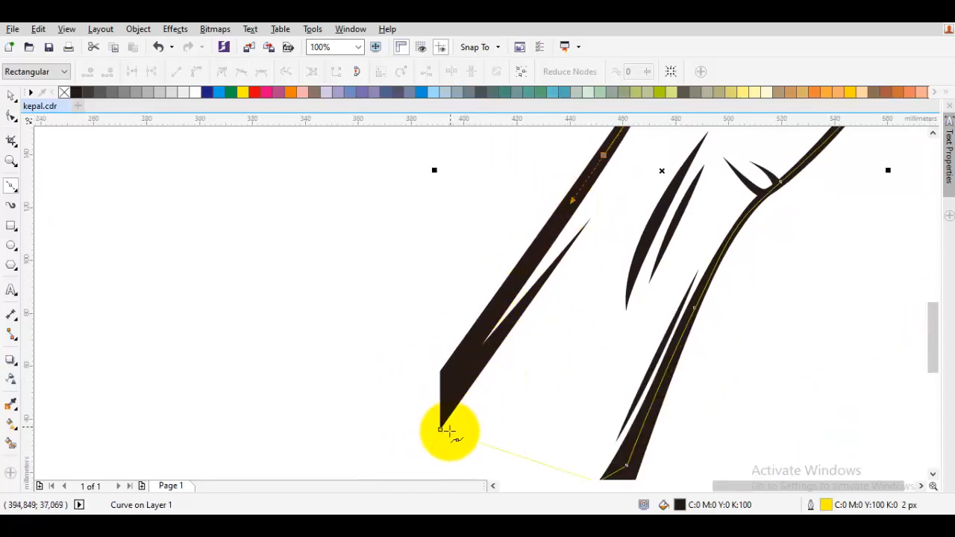
pyautogui.moveTo(447, 432); pyautogui.dragTo(445, 351)
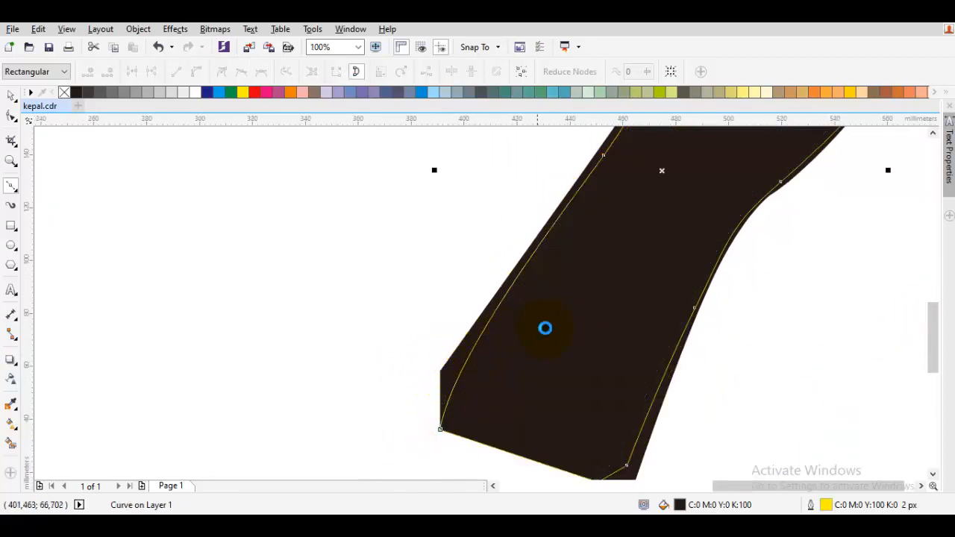
# Step: Send the closed hand and forearm silhouette behind the black line art
pyautogui.scroll(-1, 456, 312)
pyautogui.press('space')
pyautogui.rightClick(509, 209)
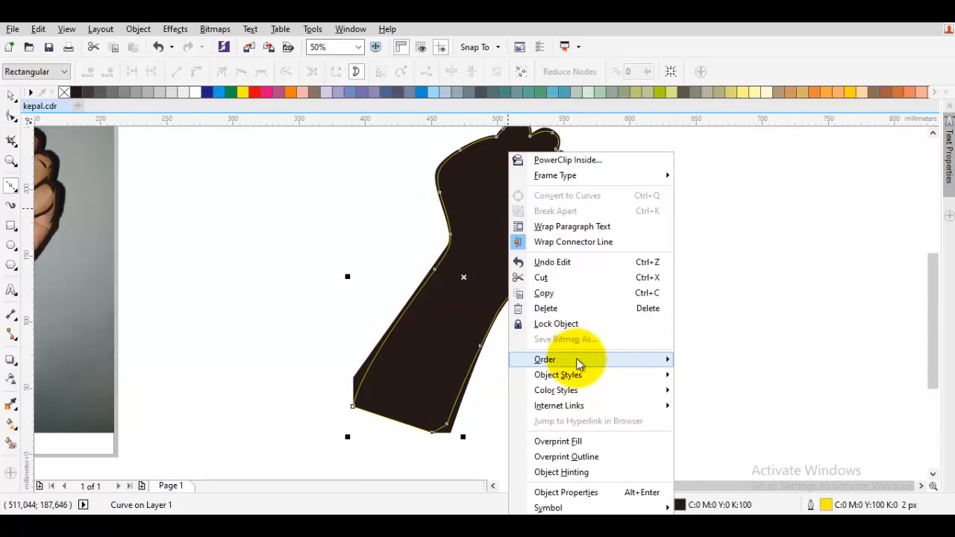
pyautogui.moveTo(579, 364)
pyautogui.click(714, 410)
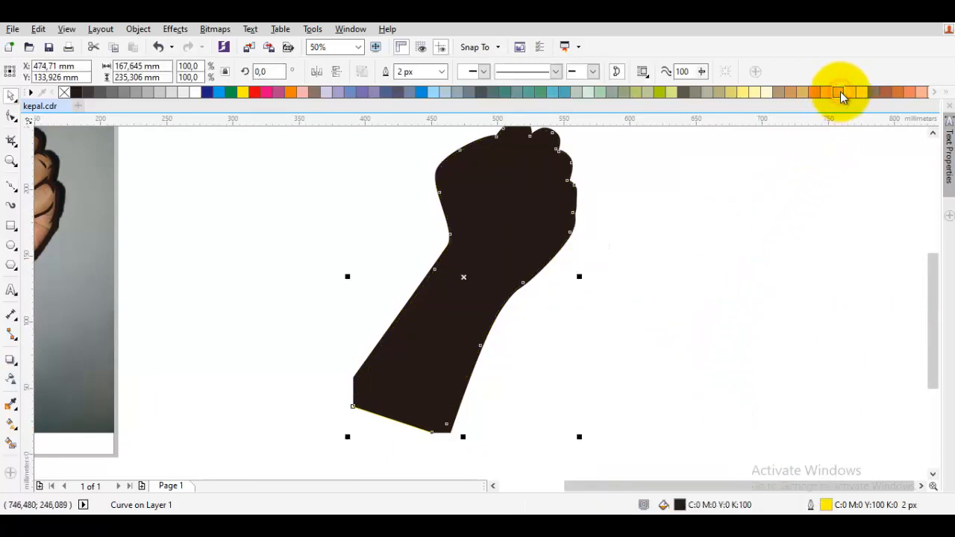
# Step: Fill the hand silhouette with a peach skin tone, setting the colour to C7 M24 Y40 K0
pyautogui.moveTo(840, 93); pyautogui.dragTo(860, 124)
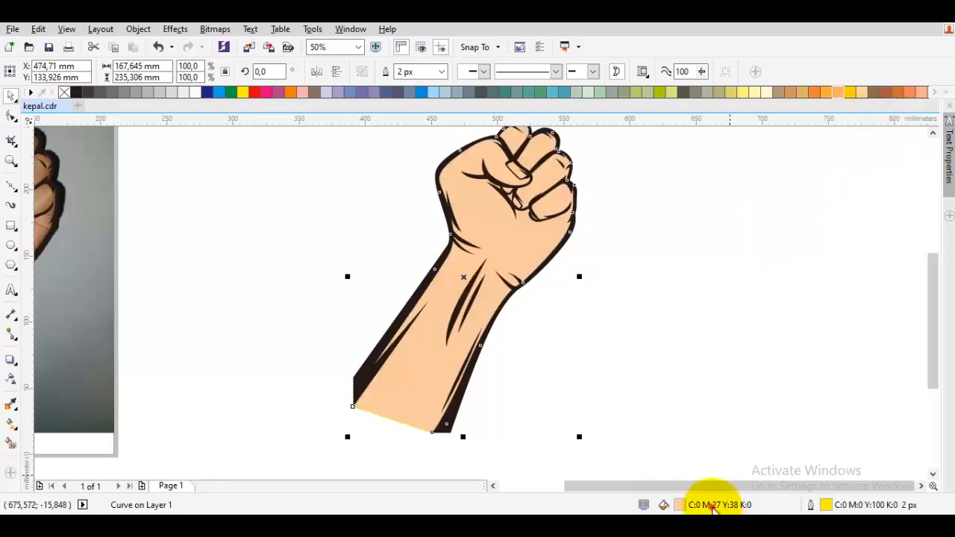
pyautogui.doubleClick(713, 506)
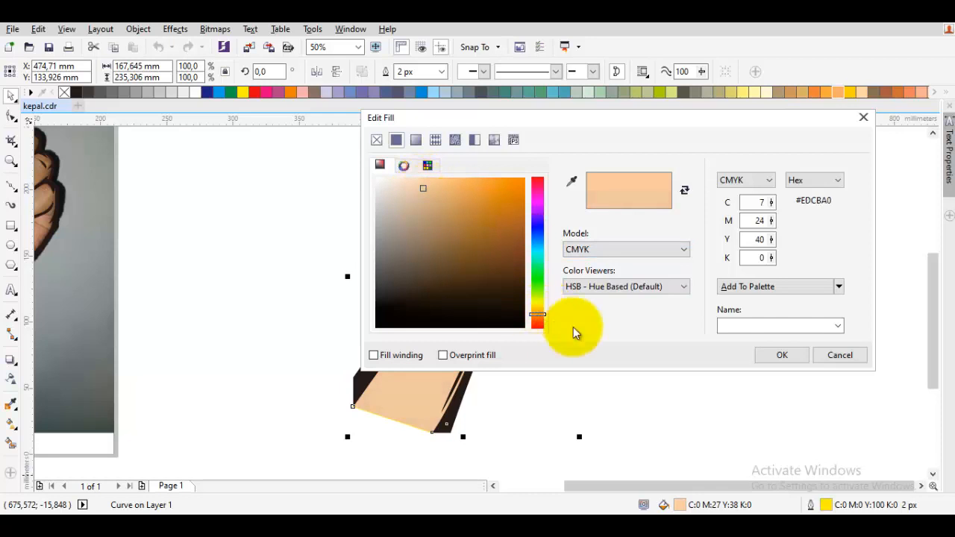
pyautogui.click(782, 355)
# Step: Start a Pen path around the thumbnail, tracing from its upper corner along the outer edge to the lower corner inside the black outline
pyautogui.scroll(3, 567, 201)
pyautogui.scroll(-2, 539, 206)
pyautogui.scroll(4, 517, 186)
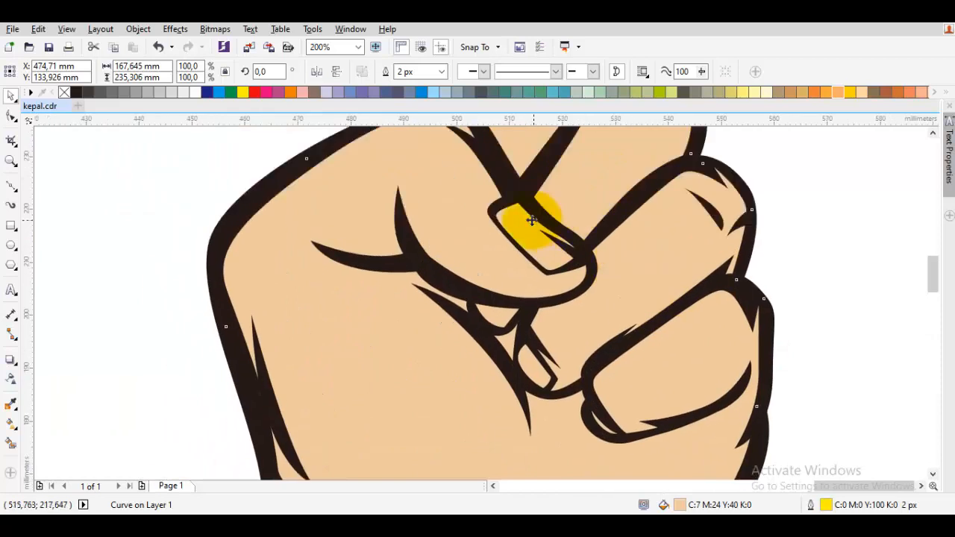
pyautogui.press('p')
pyautogui.moveTo(530, 212); pyautogui.dragTo(437, 247)
pyautogui.scroll(1, 436, 299)
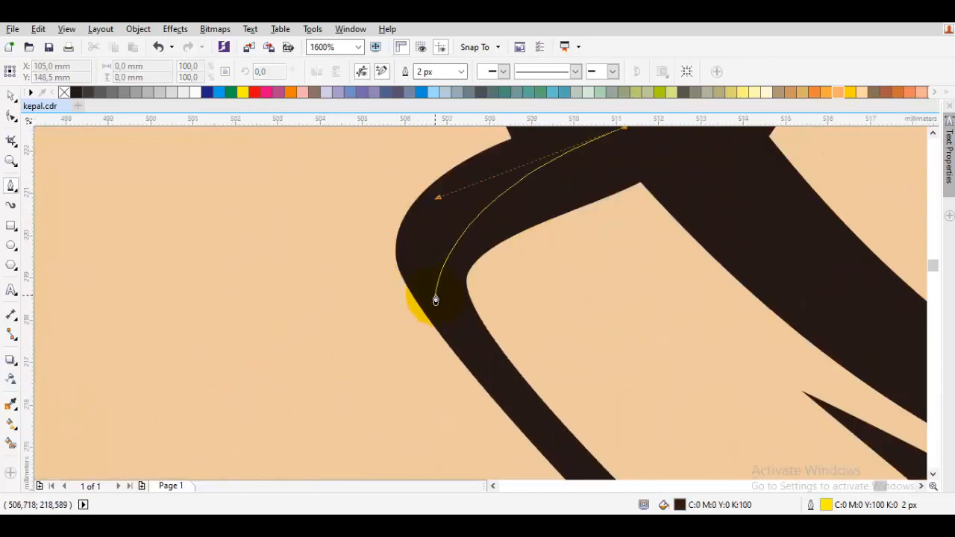
pyautogui.click(435, 297)
pyautogui.scroll(-3, 448, 321)
pyautogui.scroll(2, 440, 333)
pyautogui.moveTo(517, 396); pyautogui.dragTo(550, 406)
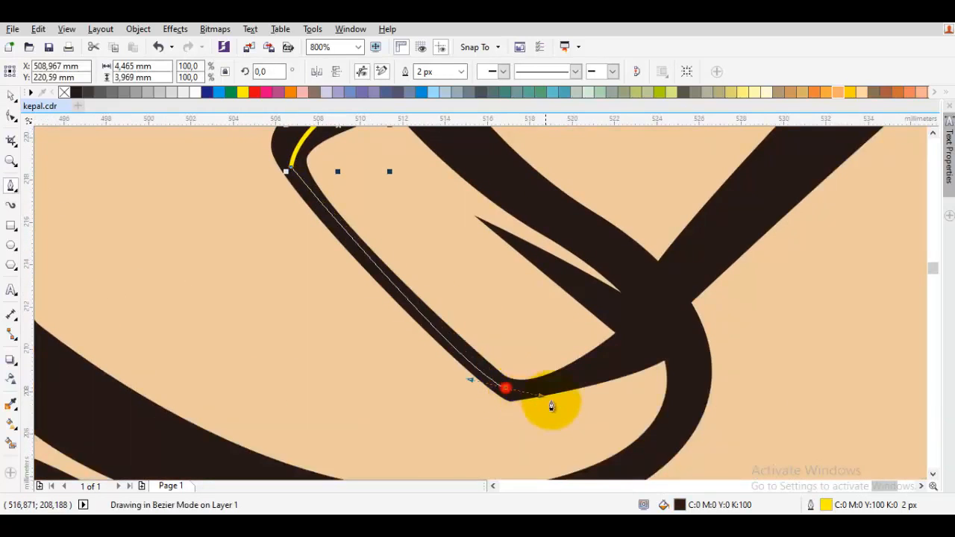
# Step: Continue the thumbnail path along the tip and back up under the thumb's upper line, closing it into a shape
pyautogui.click(658, 341)
pyautogui.scroll(-1, 657, 338)
pyautogui.moveTo(656, 335); pyautogui.dragTo(584, 381)
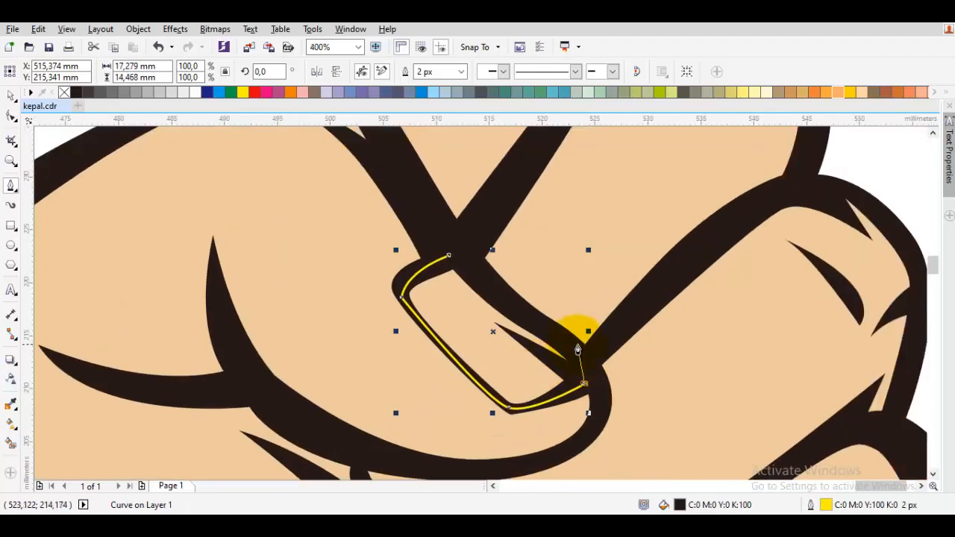
pyautogui.scroll(1, 577, 343)
pyautogui.click(581, 368)
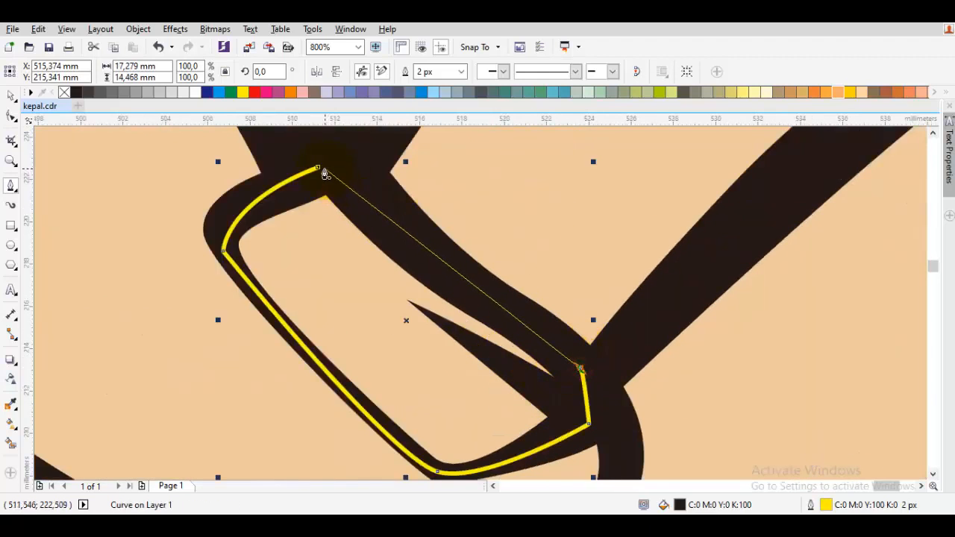
pyautogui.click(329, 173)
pyautogui.scroll(-1, 567, 228)
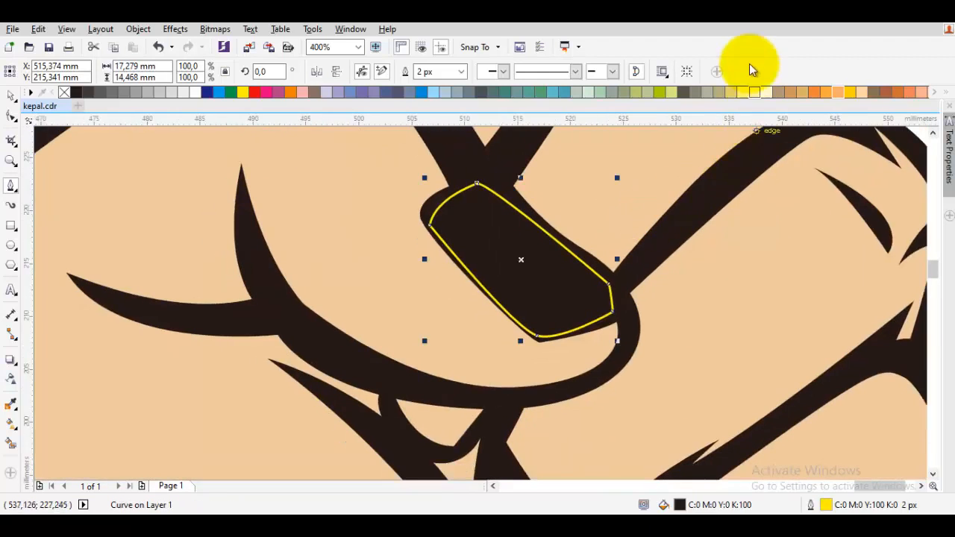
# Step: Fill the closed thumbnail shape with pale cream, C0 M0 Y20 K0
pyautogui.click(767, 92)
pyautogui.scroll(-2, 612, 344)
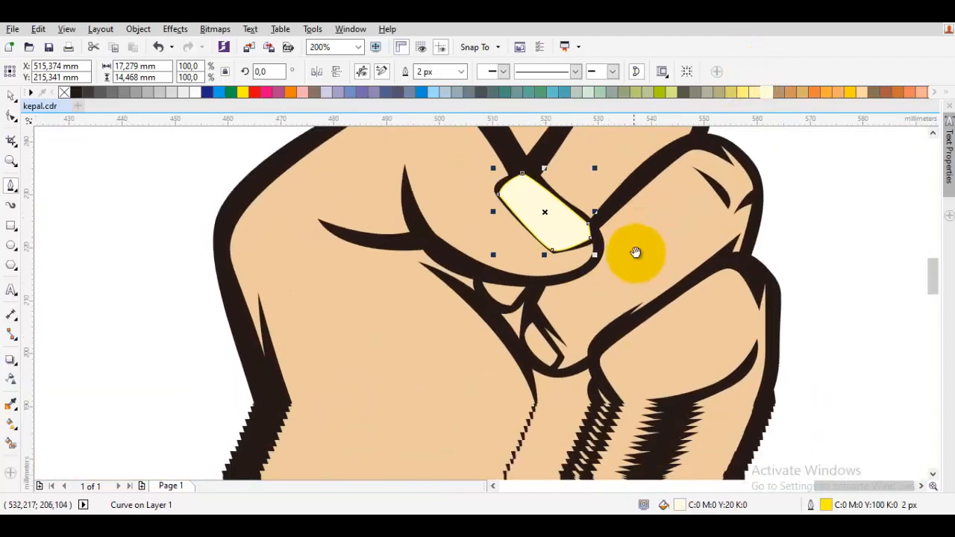
pyautogui.scroll(1, 575, 226)
pyautogui.scroll(1, 572, 203)
pyautogui.scroll(1, 567, 306)
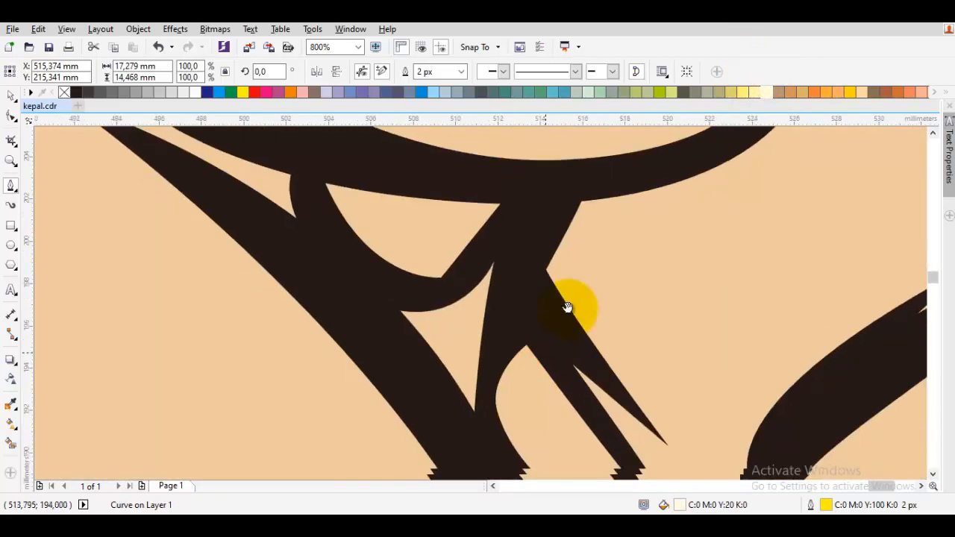
pyautogui.scroll(-4, 591, 319)
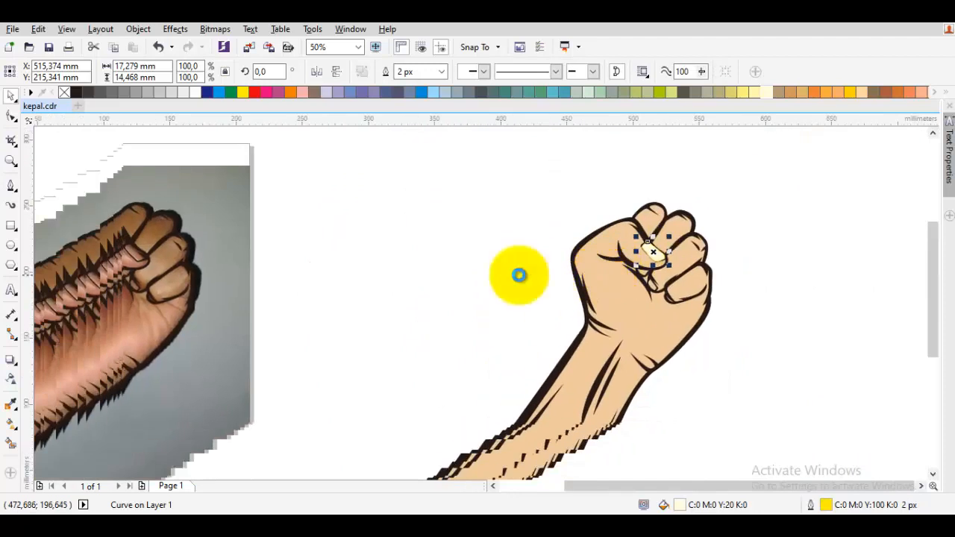
# Step: Move the photo out from under the line art to view the nails below the thumb, and undo the move
pyautogui.moveTo(220, 282); pyautogui.dragTo(447, 295)
pyautogui.scroll(1, 339, 269)
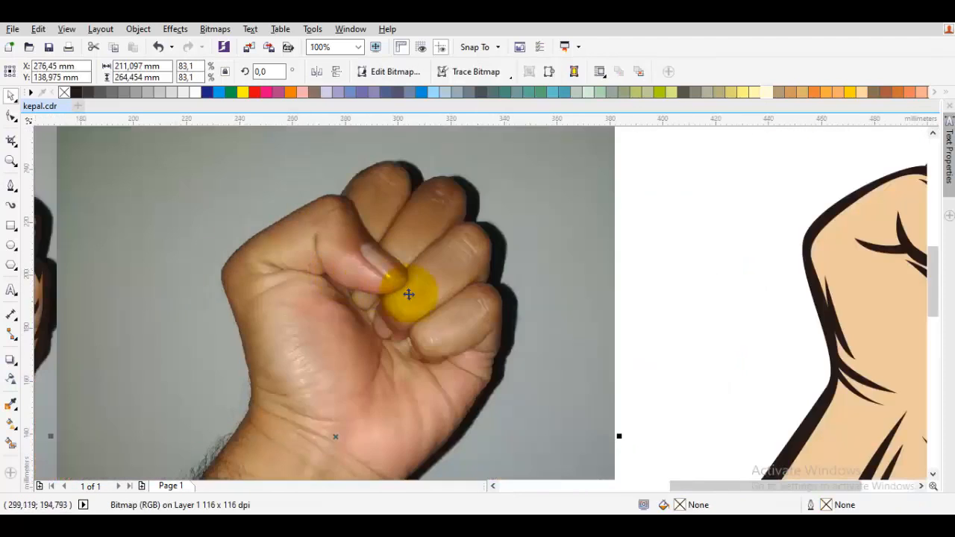
pyautogui.hotkey('ctrl', 'z')
# Step: Start a Pen path below the thumb, tracing the curved outline of the first small fingernail up to the gap beside it
pyautogui.moveTo(602, 311); pyautogui.dragTo(234, 305)
pyautogui.press('p')
pyautogui.scroll(2, 562, 247)
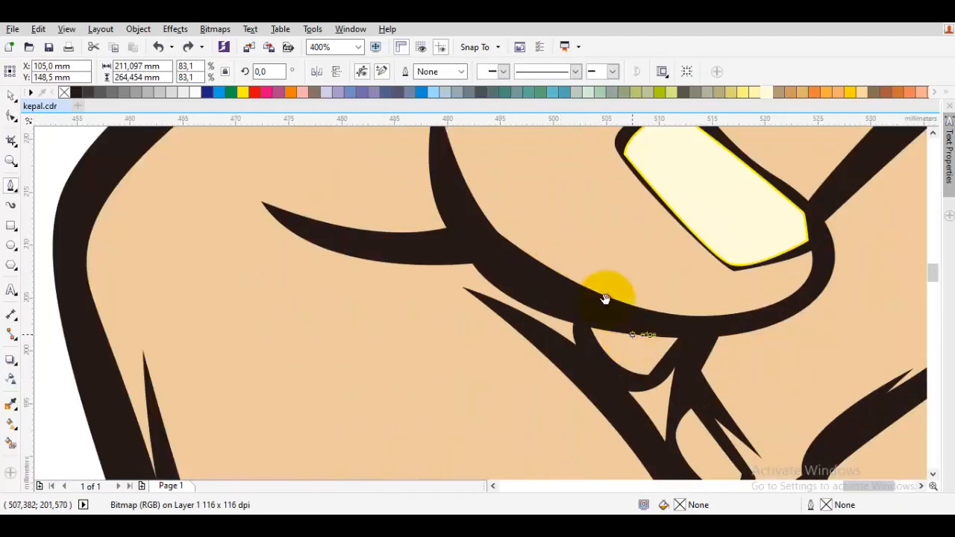
pyautogui.moveTo(629, 344); pyautogui.dragTo(449, 240)
pyautogui.scroll(1, 450, 238)
pyautogui.click(360, 165)
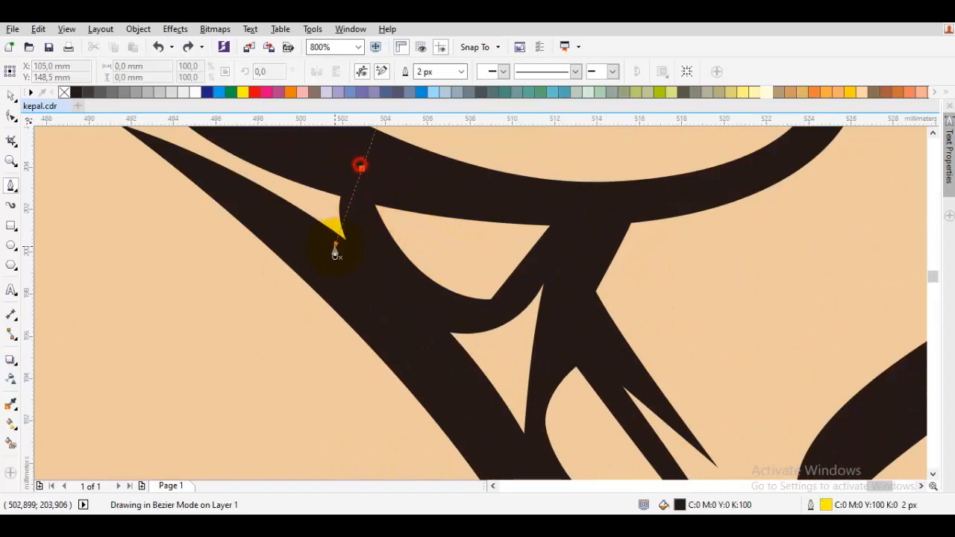
pyautogui.click(441, 317)
pyautogui.click(548, 256)
pyautogui.scroll(-2, 537, 216)
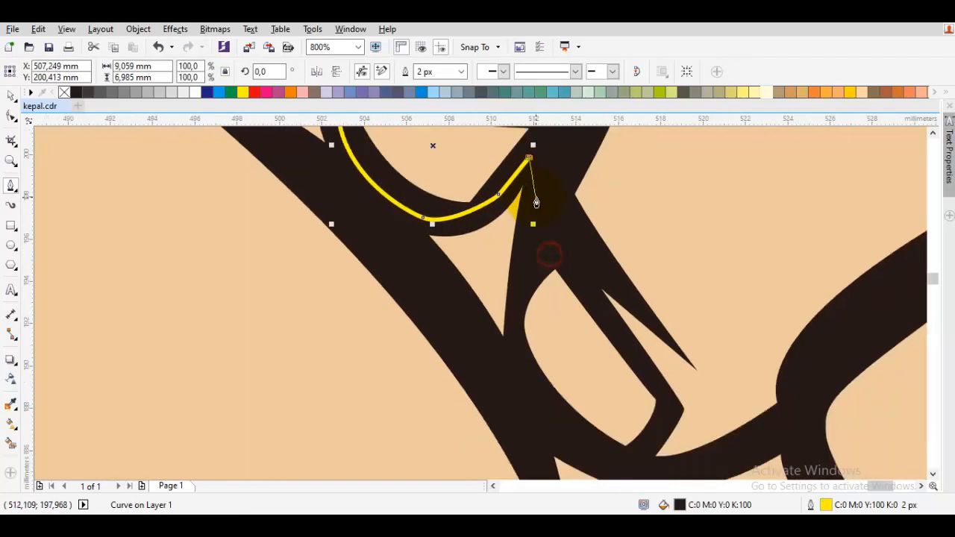
# Step: Continue the path around the second small fingernail and back up under the thumb, closing a shape about 16 by 19 mm
pyautogui.moveTo(518, 379); pyautogui.dragTo(519, 381)
pyautogui.moveTo(584, 415); pyautogui.dragTo(476, 336)
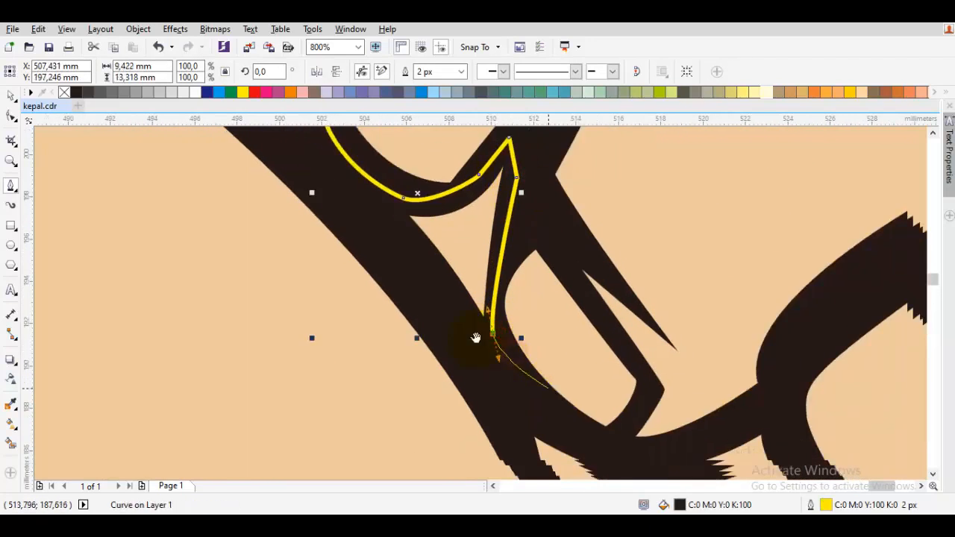
pyautogui.moveTo(513, 385); pyautogui.dragTo(530, 390)
pyautogui.click(567, 330)
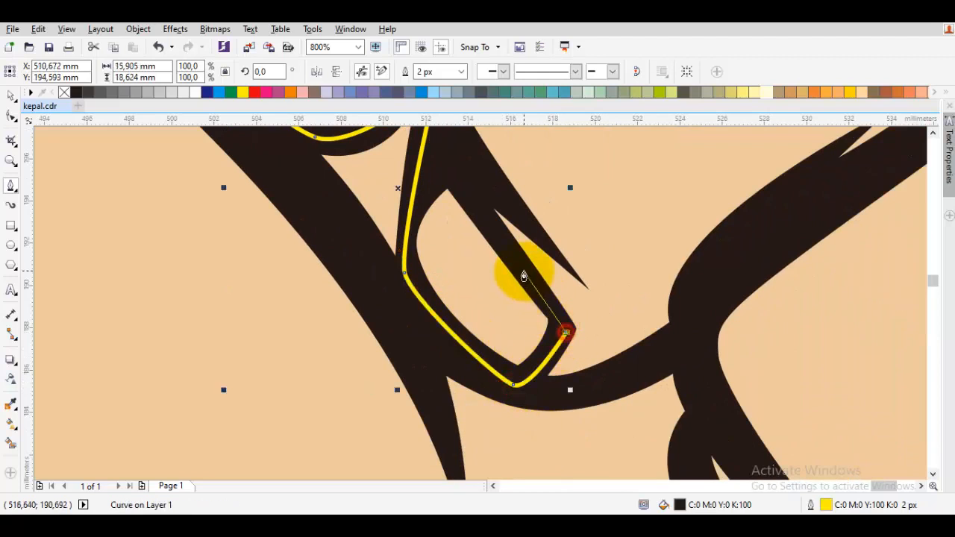
pyautogui.moveTo(522, 268); pyautogui.dragTo(497, 243)
pyautogui.moveTo(456, 138); pyautogui.dragTo(452, 302)
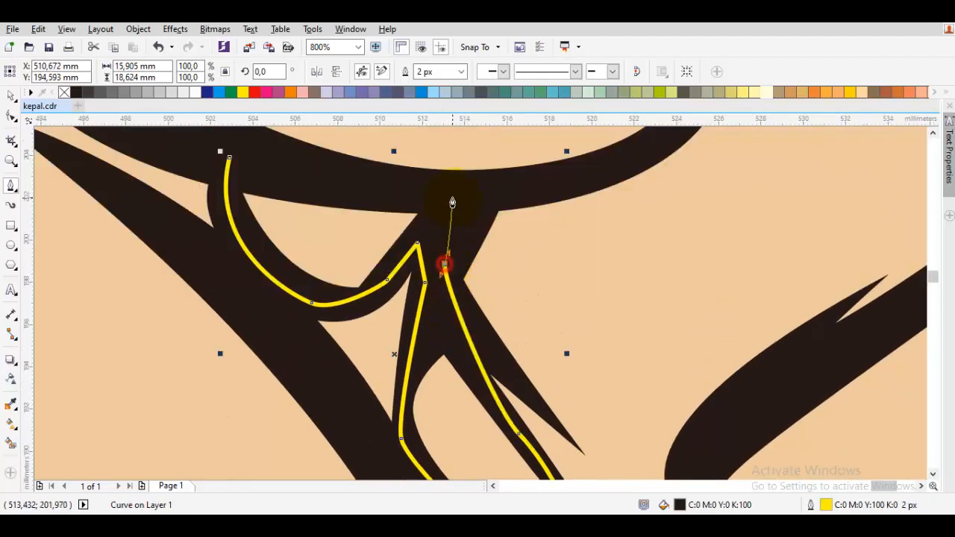
pyautogui.click(229, 160)
pyautogui.scroll(-4, 386, 285)
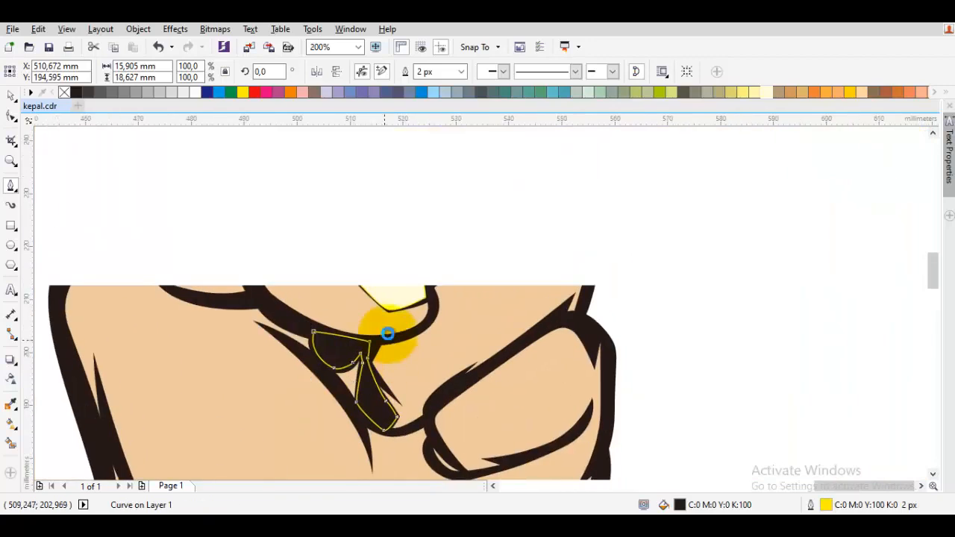
# Step: Weld the small fingernails shape with the thumbnail so that all nails share the pale cream fill
pyautogui.press('space')
pyautogui.click(337, 339)
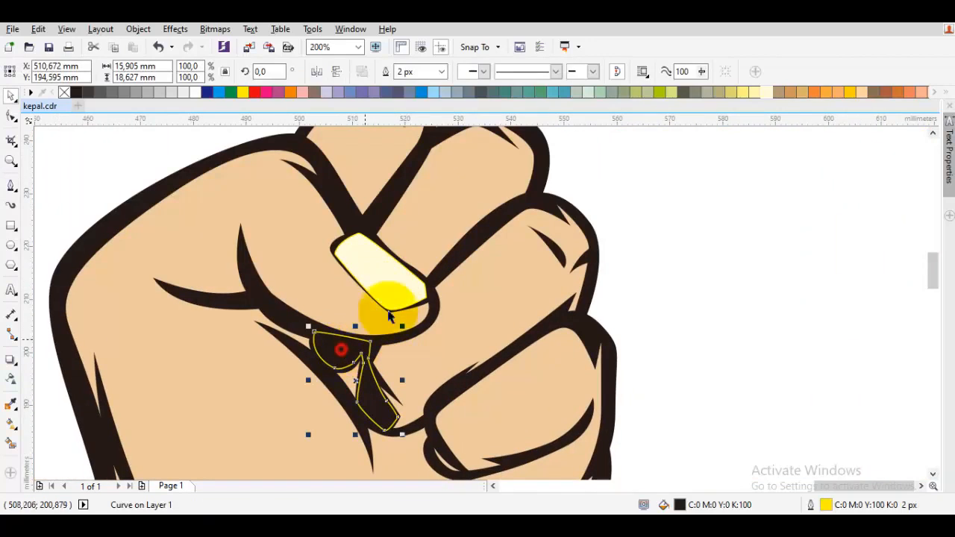
pyautogui.keyDown('shift'); pyautogui.click(386, 269); pyautogui.keyUp('shift')
pyautogui.click(387, 73)
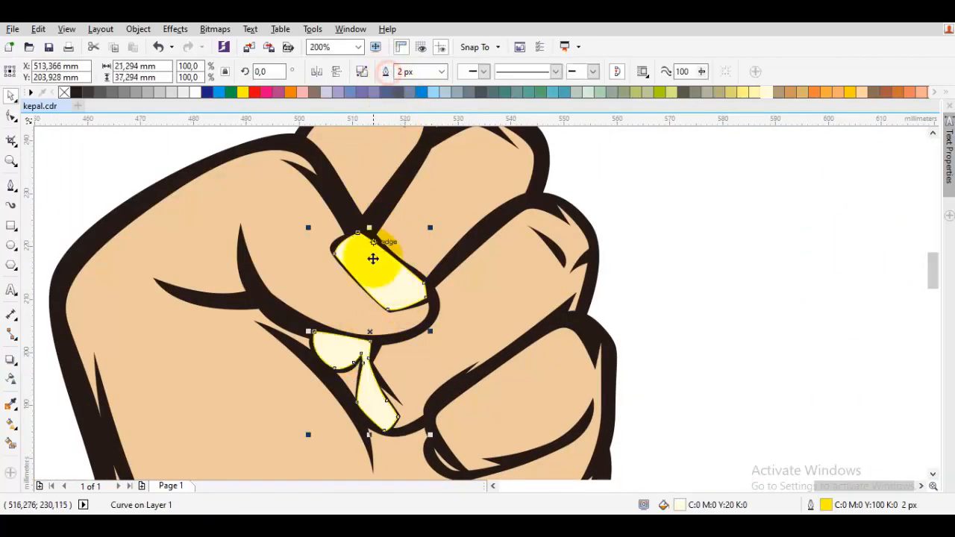
# Step: Place the welded nail shape behind the black line art and remove its yellow outline
pyautogui.rightClick(380, 283)
pyautogui.moveTo(426, 362)
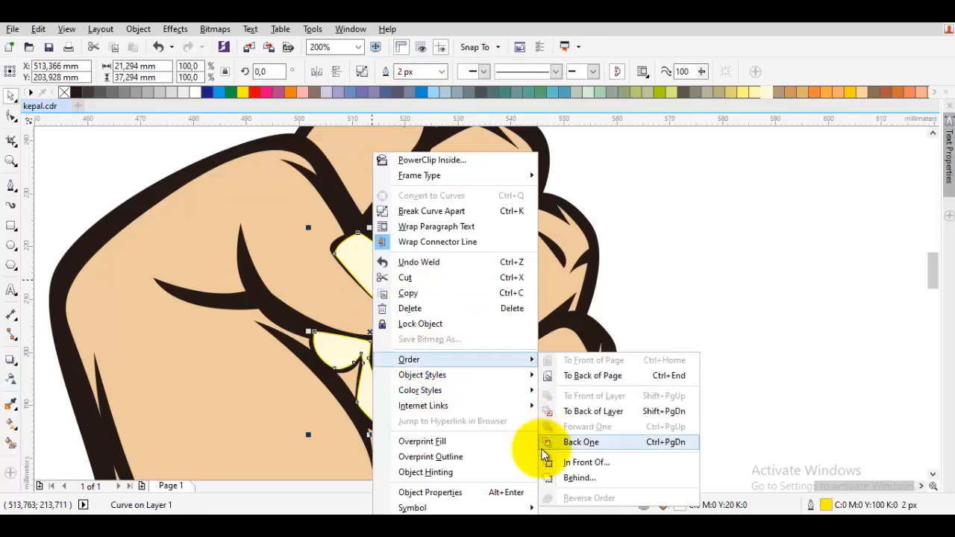
pyautogui.click(555, 464)
pyautogui.click(479, 338)
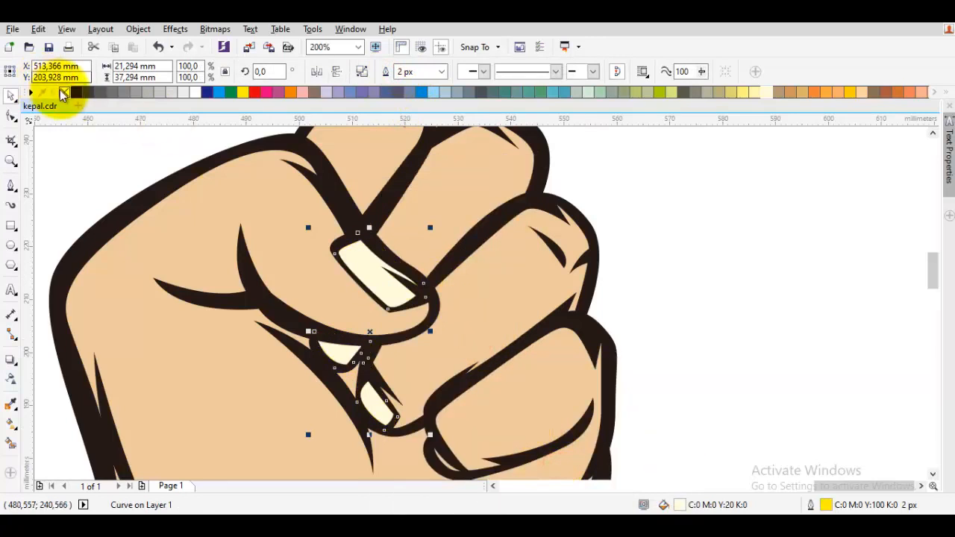
pyautogui.click(117, 147)
pyautogui.scroll(-3, 455, 276)
pyautogui.scroll(3, 451, 272)
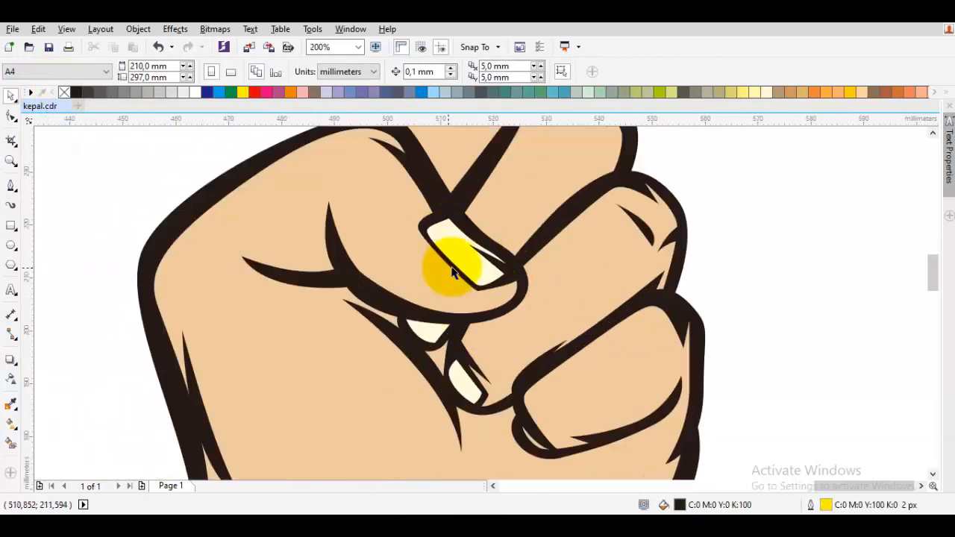
# Step: Shift the photo off the traced lines to compare the thumbnail with the artwork, and undo the shift
pyautogui.click(451, 272)
pyautogui.scroll(-4, 448, 269)
pyautogui.scroll(2, 242, 259)
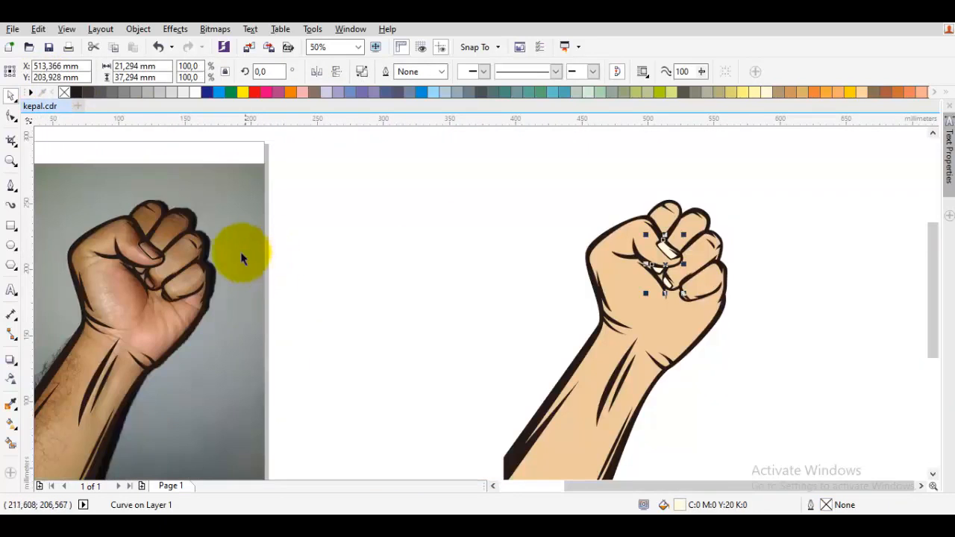
pyautogui.click(242, 259)
pyautogui.scroll(2, 186, 250)
pyautogui.scroll(-2, 250, 267)
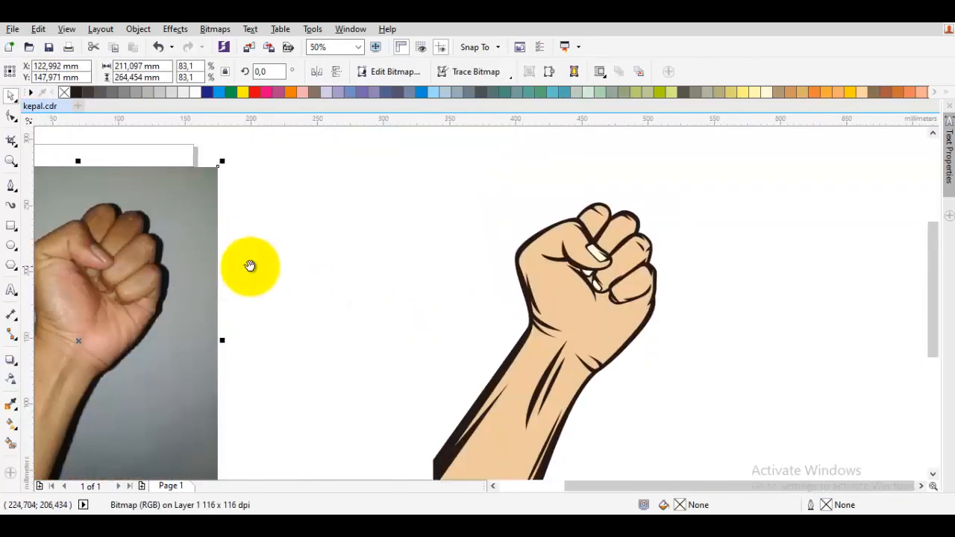
pyautogui.moveTo(250, 266); pyautogui.dragTo(231, 266)
pyautogui.hotkey('ctrl', 'z')
# Step: Draw a thin closed black sliver along the thumbnail's inner edge, about 12 by 16 mm, and remove its outline
pyautogui.scroll(3, 572, 246)
pyautogui.press('F5')
pyautogui.moveTo(572, 246); pyautogui.dragTo(509, 288)
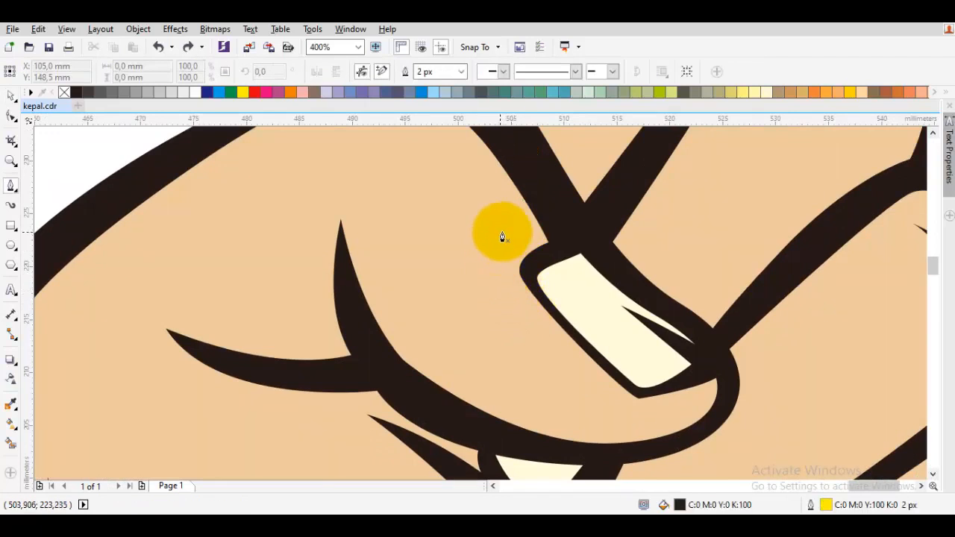
pyautogui.moveTo(506, 255); pyautogui.dragTo(486, 260)
pyautogui.moveTo(567, 350); pyautogui.dragTo(627, 406)
pyautogui.click(527, 286)
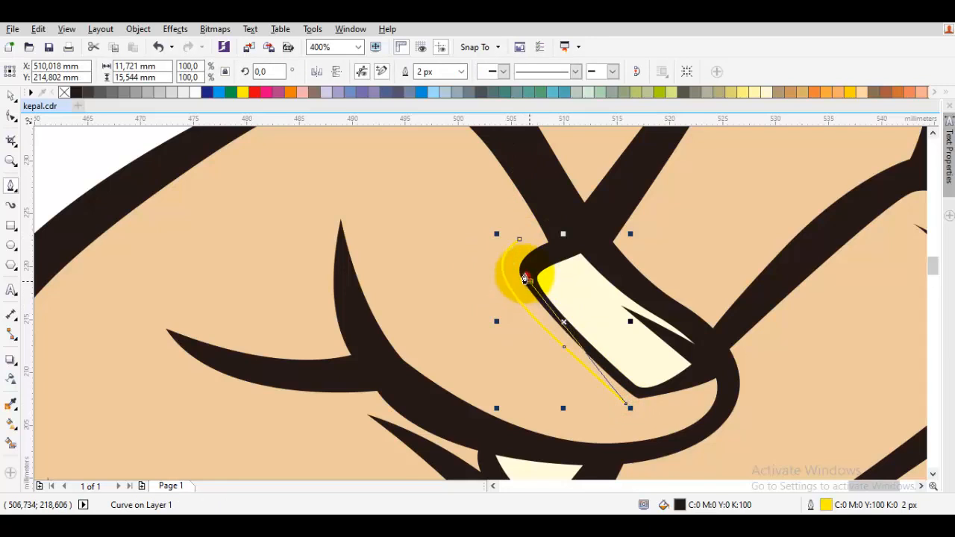
pyautogui.moveTo(525, 279); pyautogui.dragTo(521, 242)
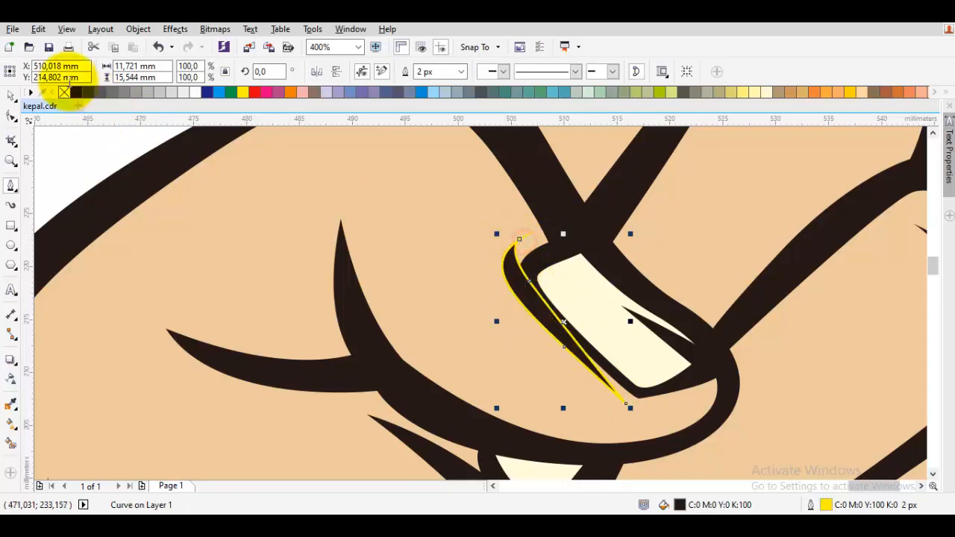
pyautogui.rightClick(64, 92)
# Step: Examine the coloured fist, nails and forearm alongside the reference photo
pyautogui.scroll(-4, 454, 238)
pyautogui.scroll(5, 426, 277)
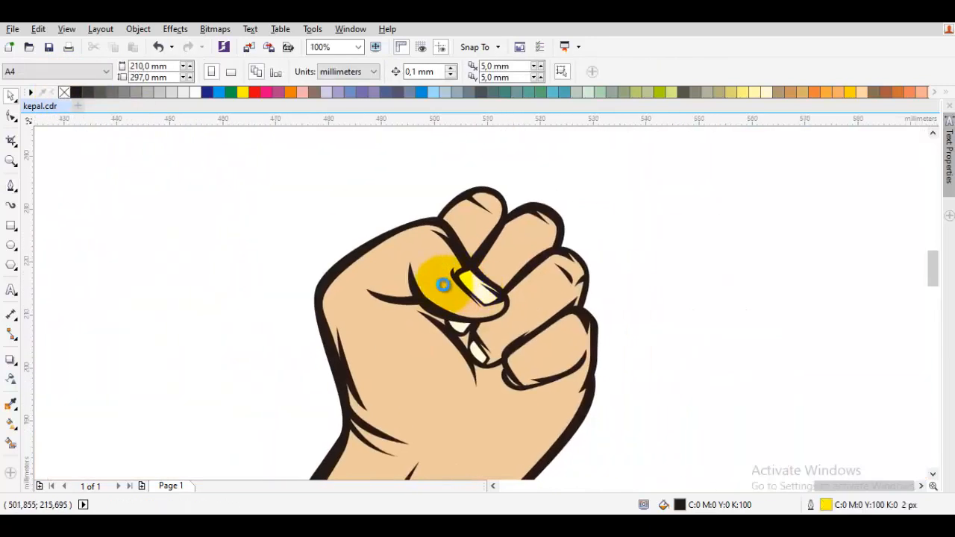
pyautogui.click(535, 269)
pyautogui.press('Escape')
pyautogui.scroll(-4, 533, 276)
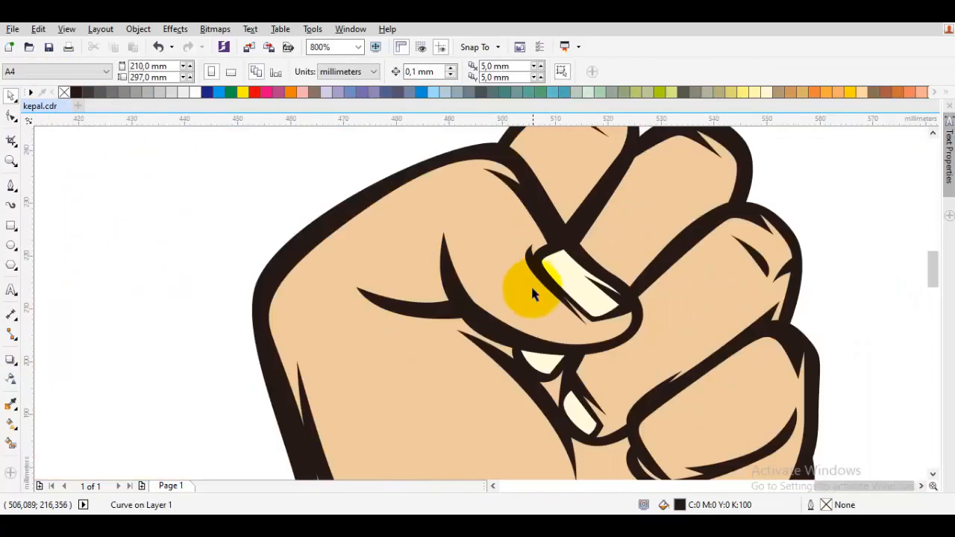
pyautogui.scroll(-1, 660, 321)
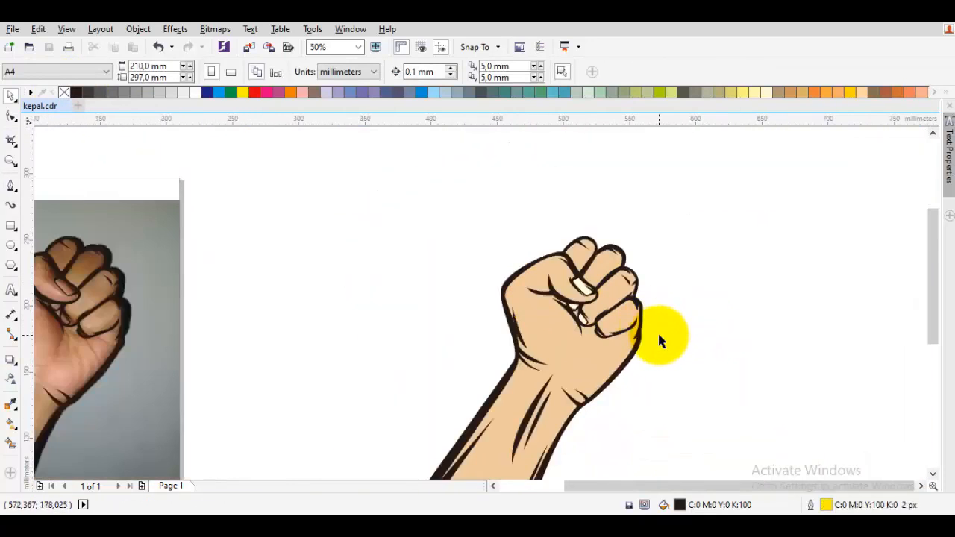
pyautogui.moveTo(659, 334); pyautogui.dragTo(547, 290)
pyautogui.moveTo(431, 358); pyautogui.dragTo(506, 323)
pyautogui.scroll(1, 493, 347)
pyautogui.scroll(-1, 505, 323)
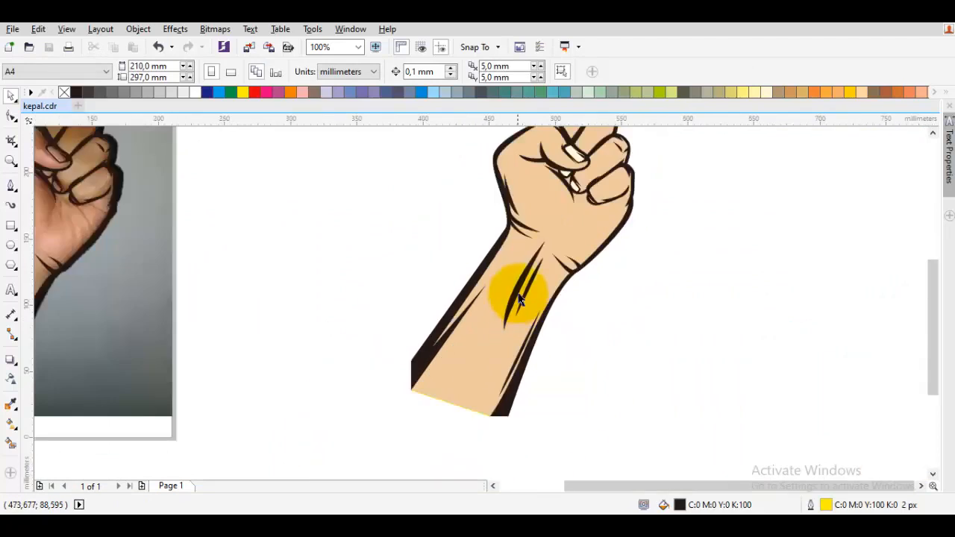
pyautogui.scroll(1, 470, 367)
pyautogui.scroll(-3, 527, 324)
pyautogui.scroll(1, 396, 327)
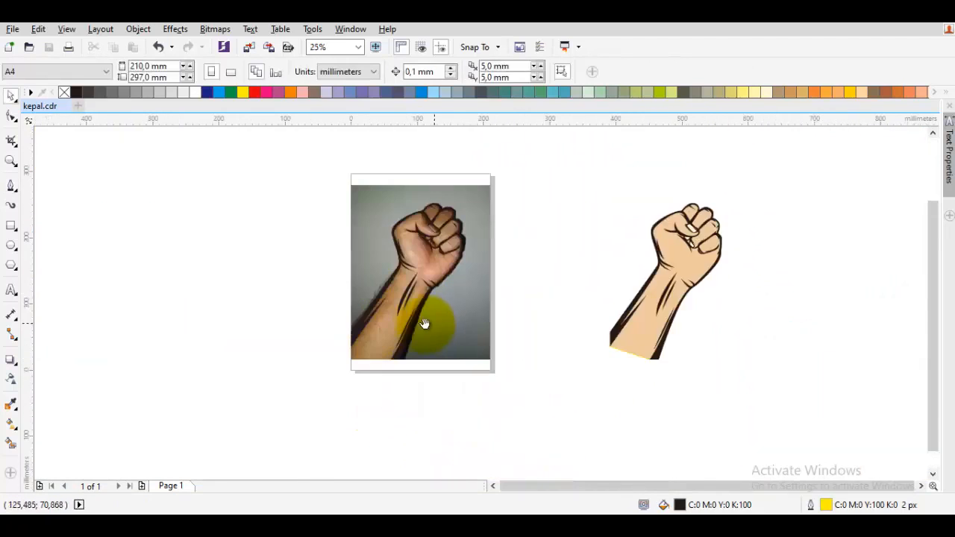
pyautogui.scroll(2, 614, 260)
pyautogui.press('space')
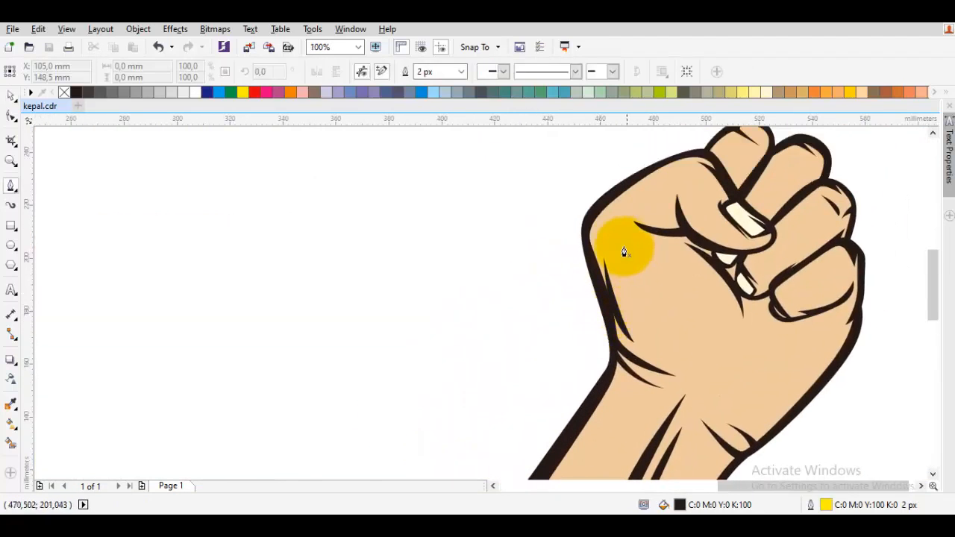
pyautogui.moveTo(621, 241); pyautogui.dragTo(502, 220)
pyautogui.press('space')
pyautogui.press('space')
pyautogui.scroll(-1, 648, 333)
pyautogui.scroll(-1, 507, 231)
pyautogui.press('space')
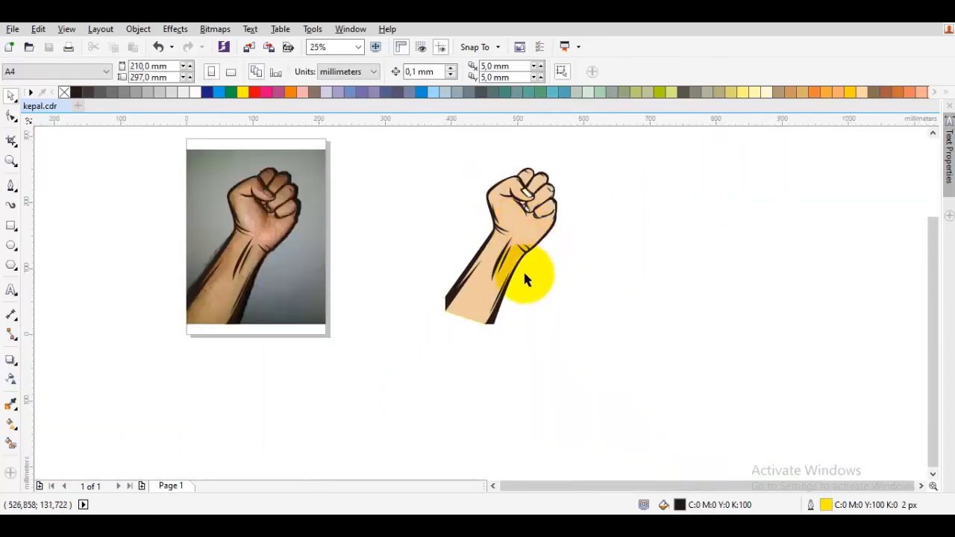
# Step: Select the whole hand artwork and rotate it about 26° counterclockwise so the forearm stands upright
pyautogui.moveTo(420, 164); pyautogui.dragTo(418, 161)
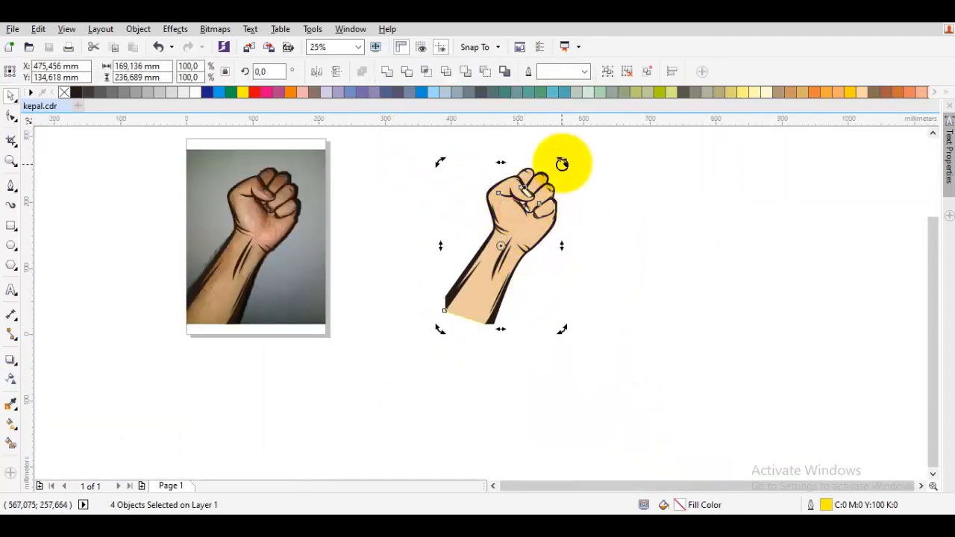
pyautogui.moveTo(562, 164); pyautogui.dragTo(526, 153)
pyautogui.click(573, 185)
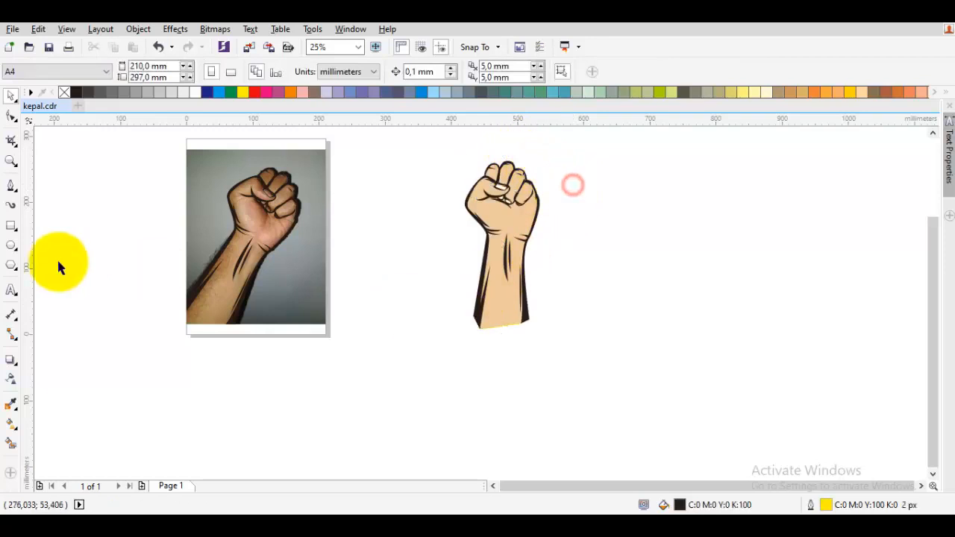
# Step: Draw a black rectangle about 137 by 51 mm covering the uneven lower end of the forearm
pyautogui.click(13, 230)
pyautogui.scroll(1, 512, 351)
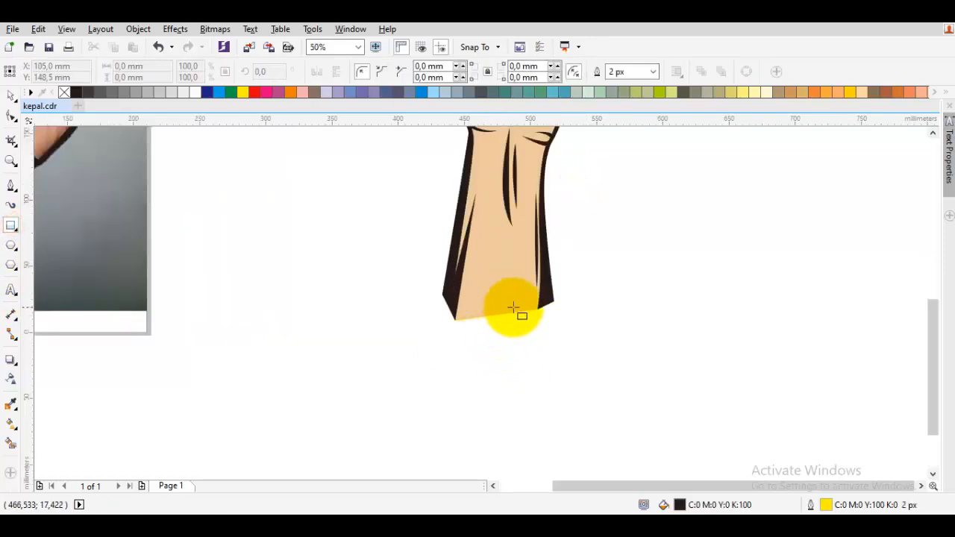
pyautogui.moveTo(441, 295)
pyautogui.mouseDown()
pyautogui.moveTo(554, 348)
pyautogui.moveTo(624, 363)
pyautogui.mouseUp()
pyautogui.press('space')
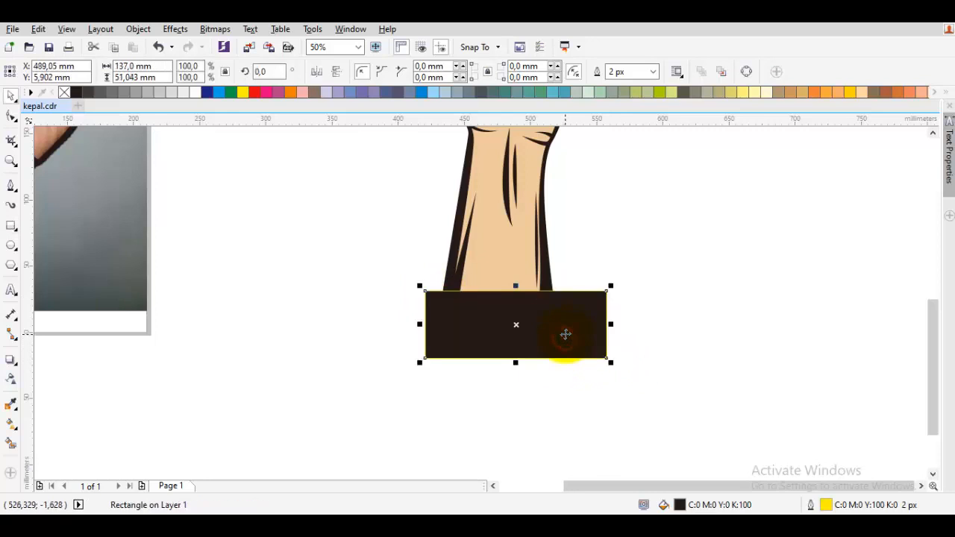
# Step: Try to trim all the hand artwork with the rectangle at once, and undo the attempt
pyautogui.scroll(-2, 566, 333)
pyautogui.moveTo(627, 357); pyautogui.dragTo(515, 228)
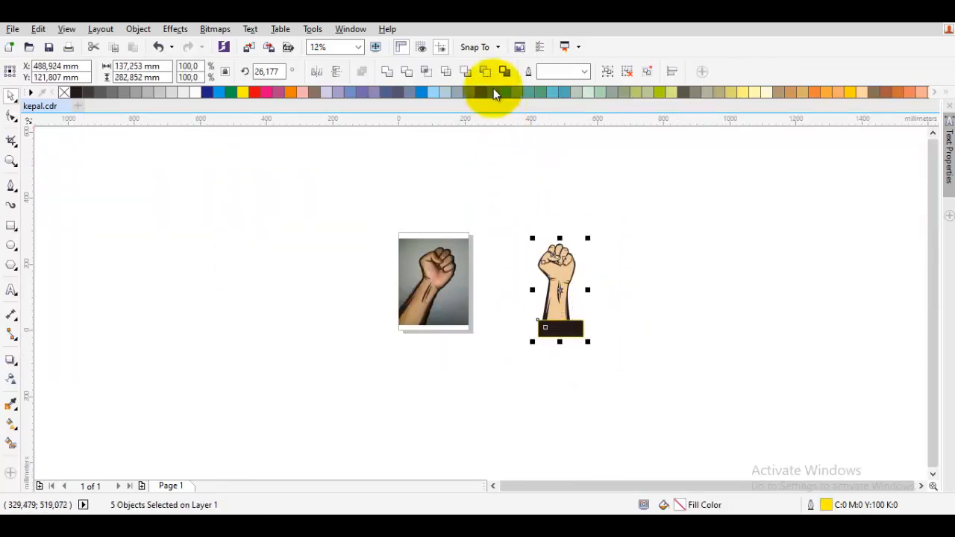
pyautogui.click(560, 162)
pyautogui.scroll(2, 550, 316)
pyautogui.moveTo(553, 331); pyautogui.dragTo(650, 341)
pyautogui.scroll(2, 553, 319)
pyautogui.hotkey('ctrl', 'z')
pyautogui.scroll(-2, 569, 336)
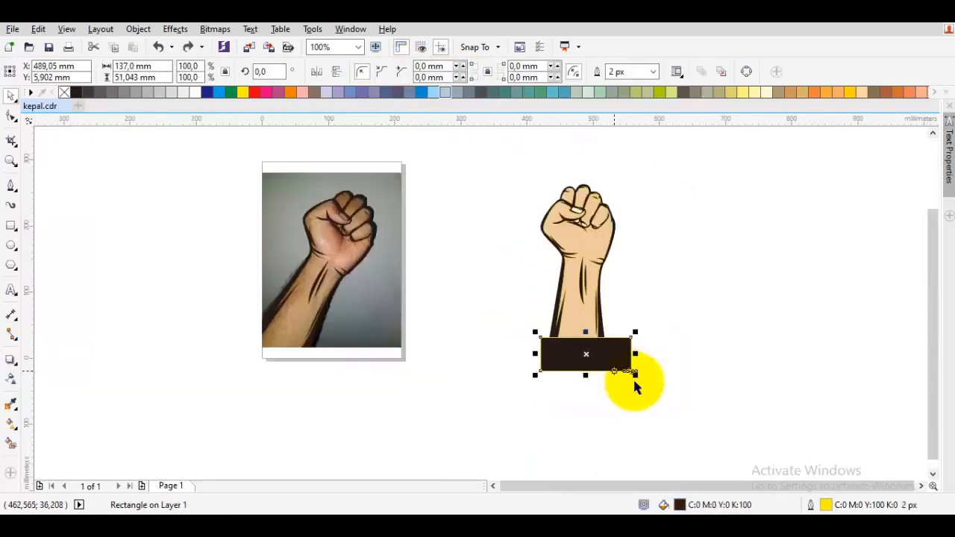
# Step: Trim the forearm's lower end straight with the rectangle and delete the rectangle
pyautogui.scroll(1, 596, 321)
pyautogui.click(614, 329)
pyautogui.click(624, 379)
pyautogui.keyDown('shift'); pyautogui.click(607, 336); pyautogui.keyUp('shift')
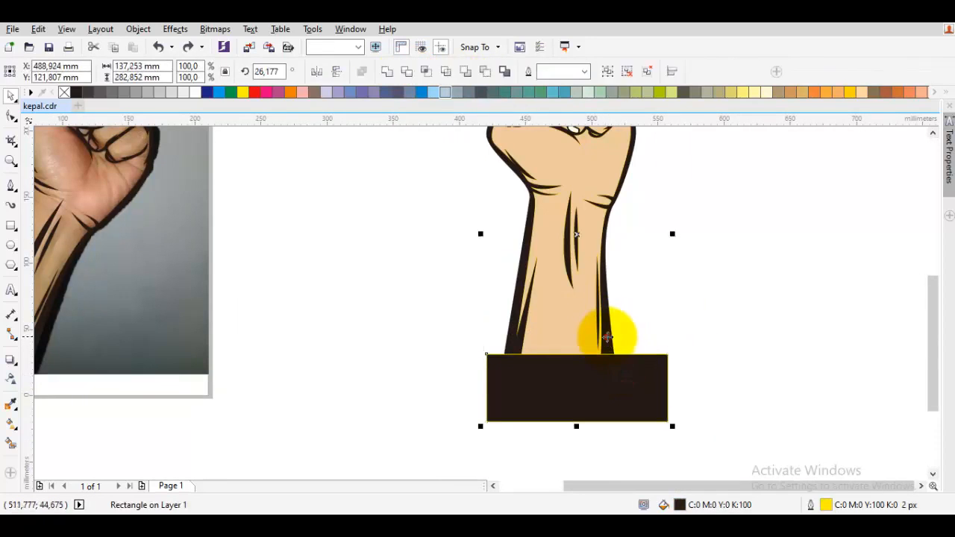
pyautogui.click(407, 70)
pyautogui.click(418, 221)
pyautogui.moveTo(572, 392); pyautogui.dragTo(748, 403)
pyautogui.scroll(-1, 650, 393)
pyautogui.press('Delete')
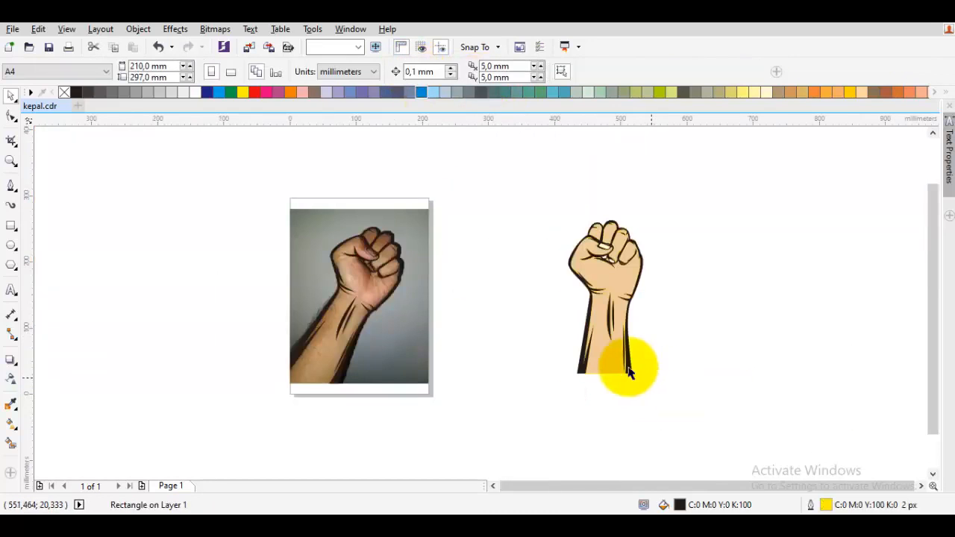
# Step: Remove the remaining outline from all the hand artwork and group its four objects
pyautogui.scroll(2, 625, 369)
pyautogui.scroll(-2, 625, 369)
pyautogui.moveTo(691, 402); pyautogui.dragTo(537, 212)
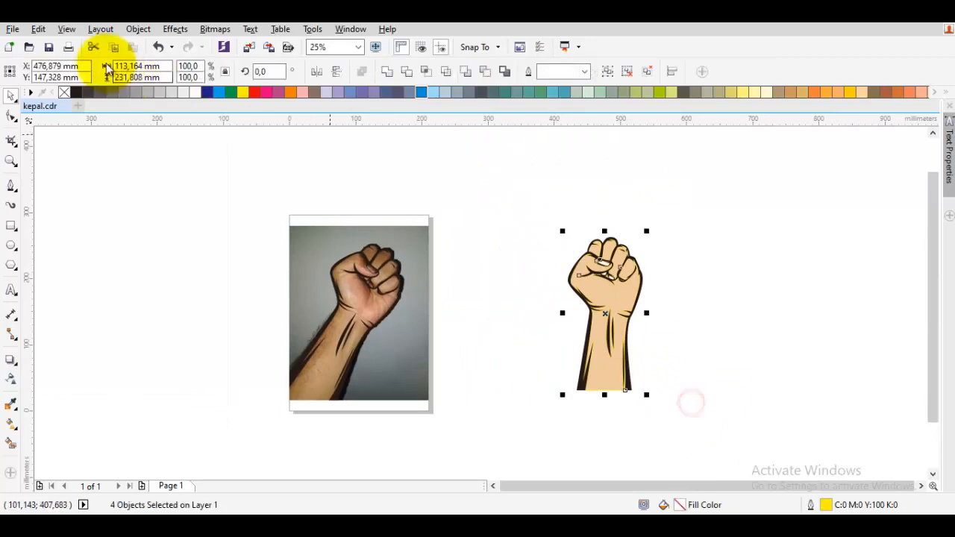
pyautogui.rightClick(65, 92)
pyautogui.scroll(1, 565, 277)
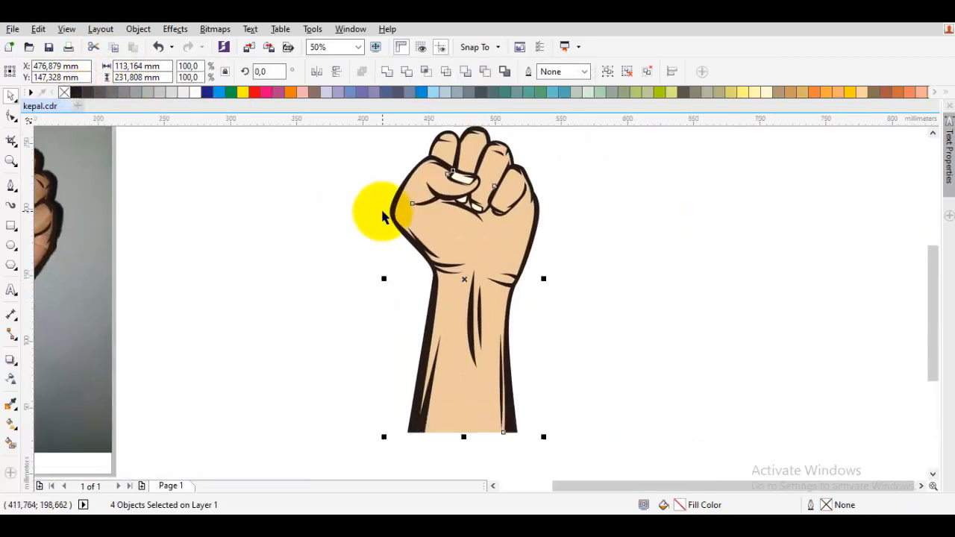
pyautogui.hotkey('ctrl', 'g')
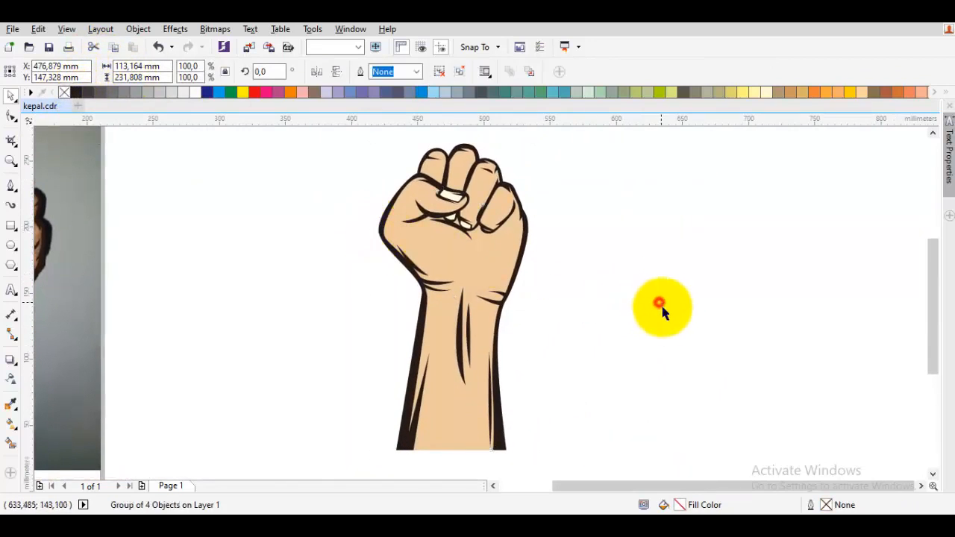
pyautogui.click(660, 314)
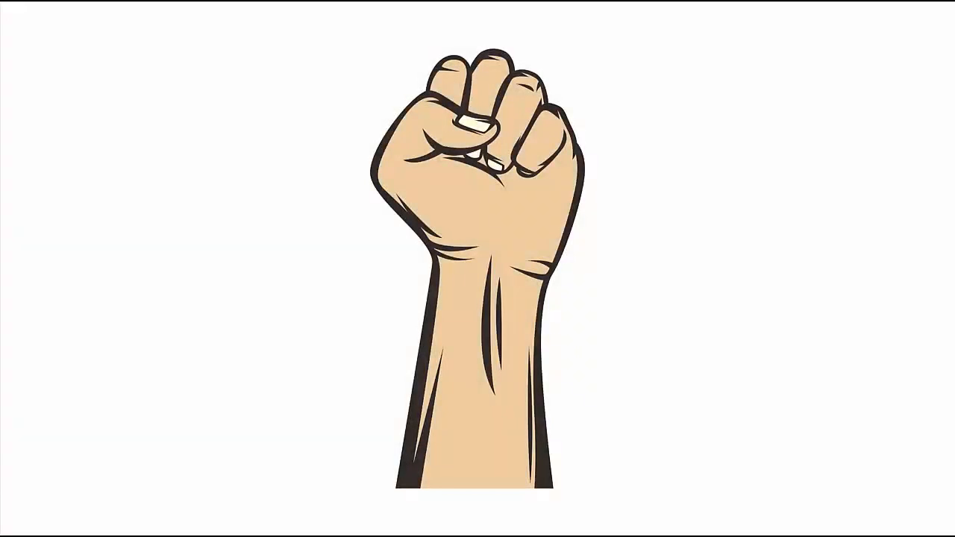